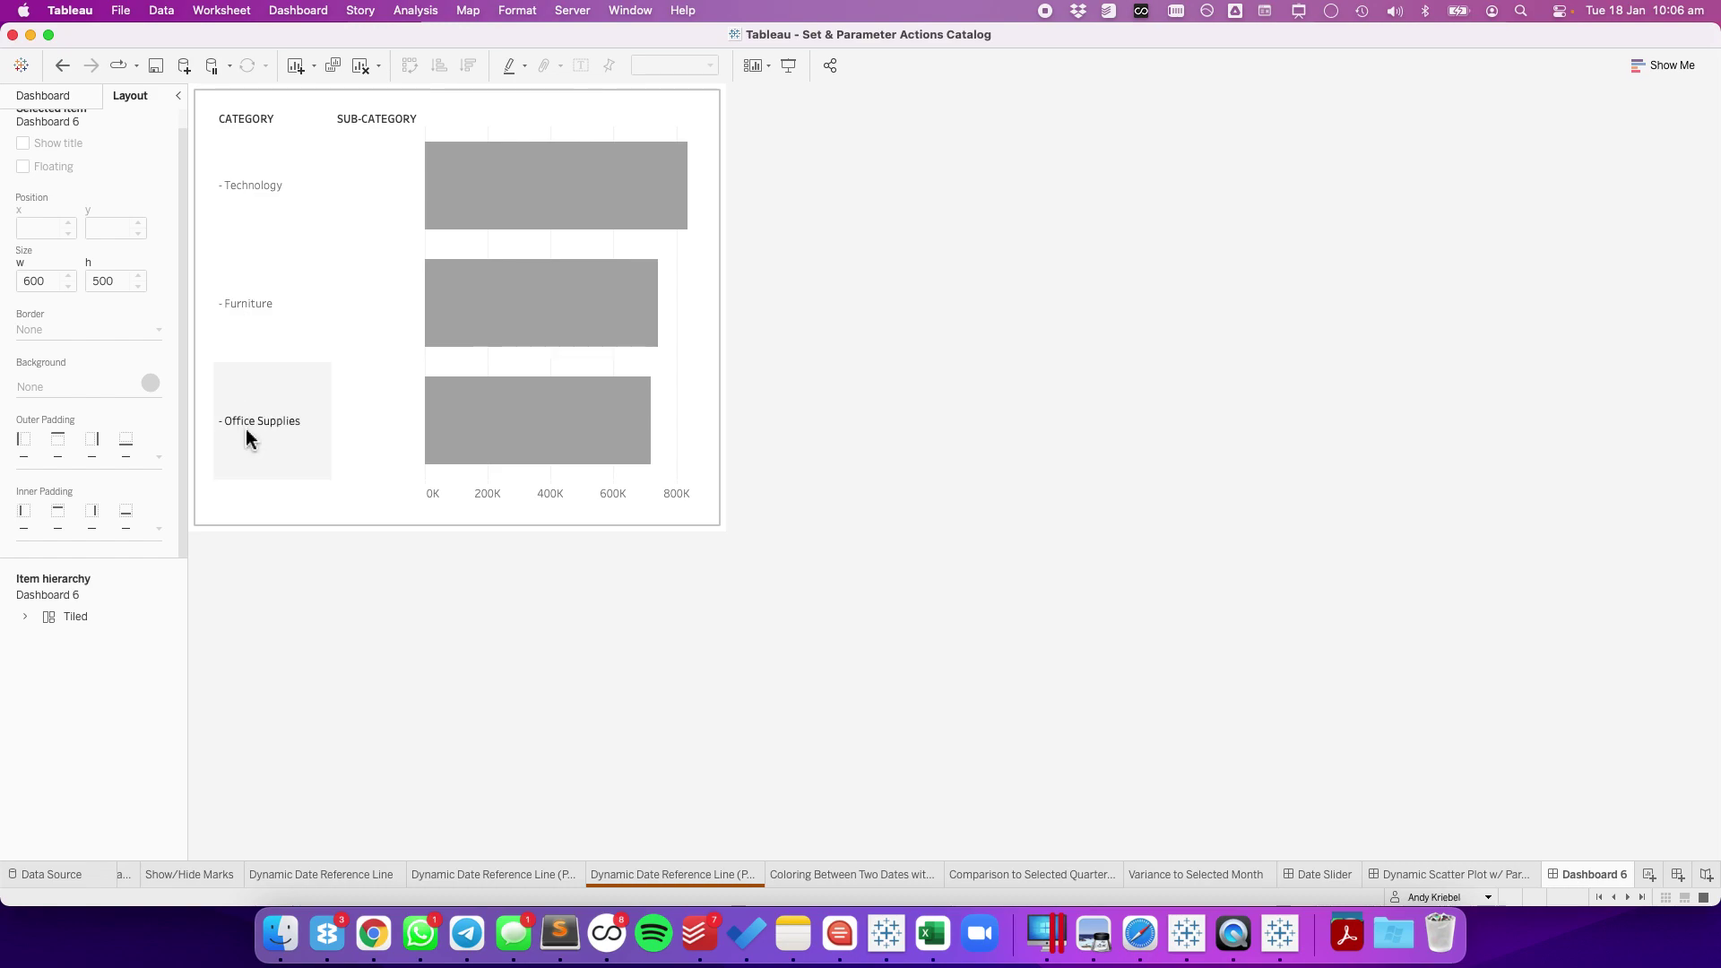
Drill the dashboard chart past Furniture into Technology's Phones, Machines, Accessories and Copiers bars.
left_click(253, 324)
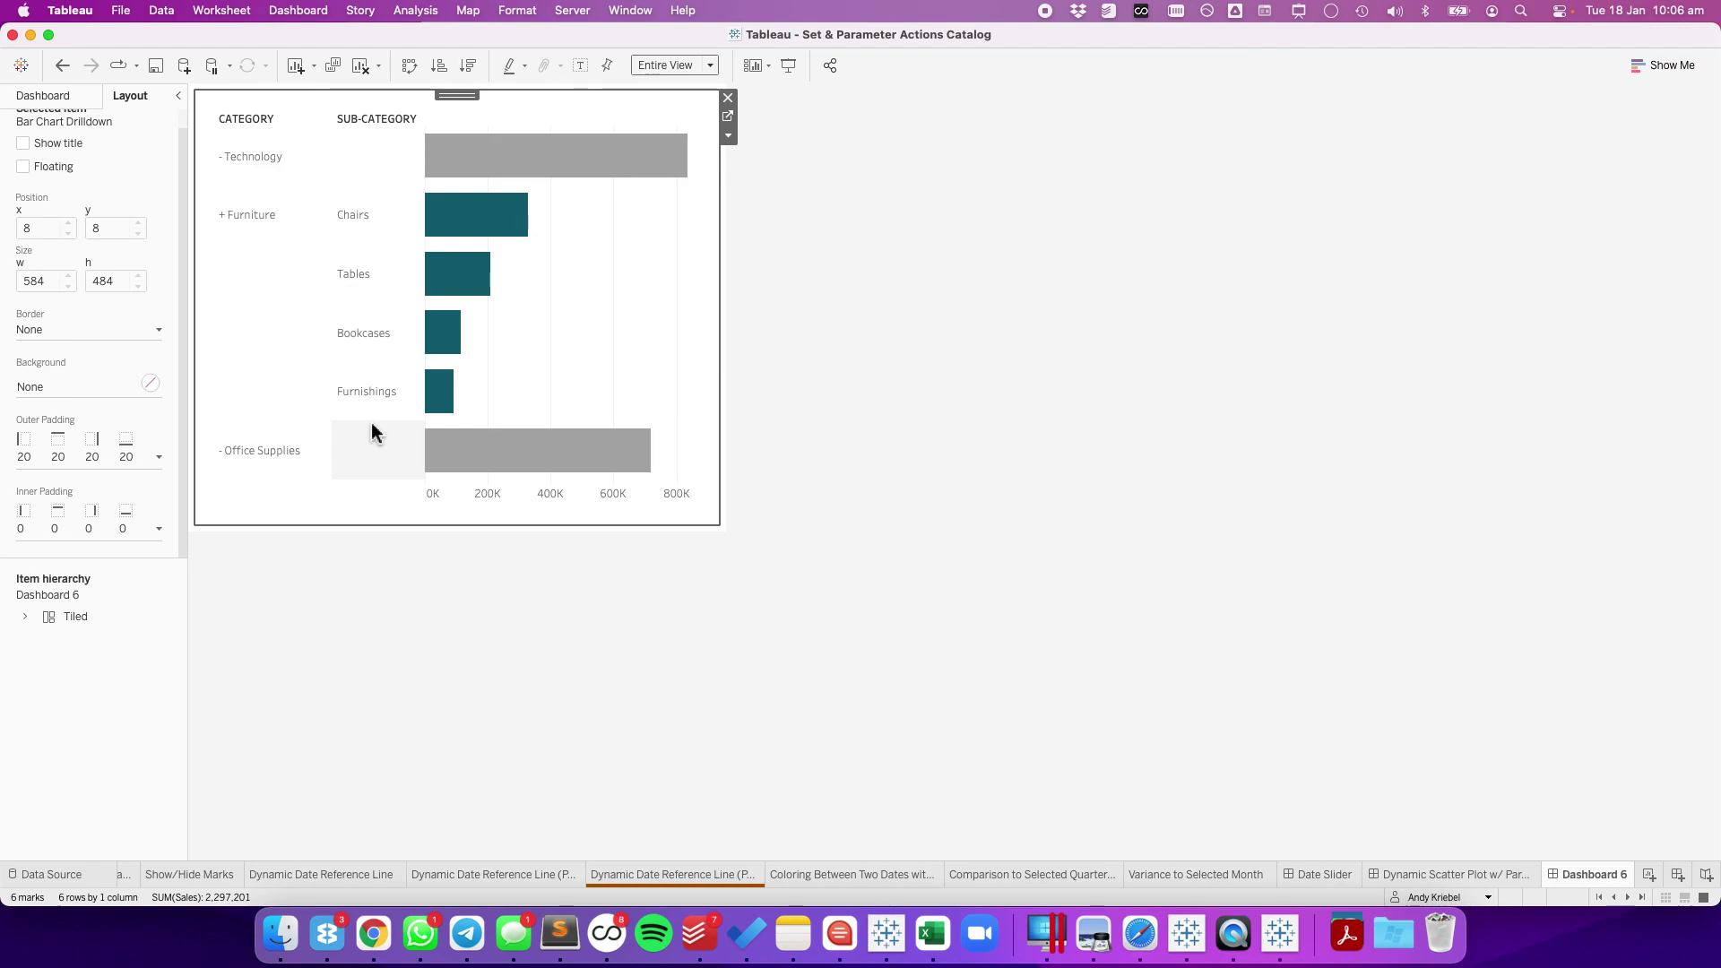
left_click(250, 260)
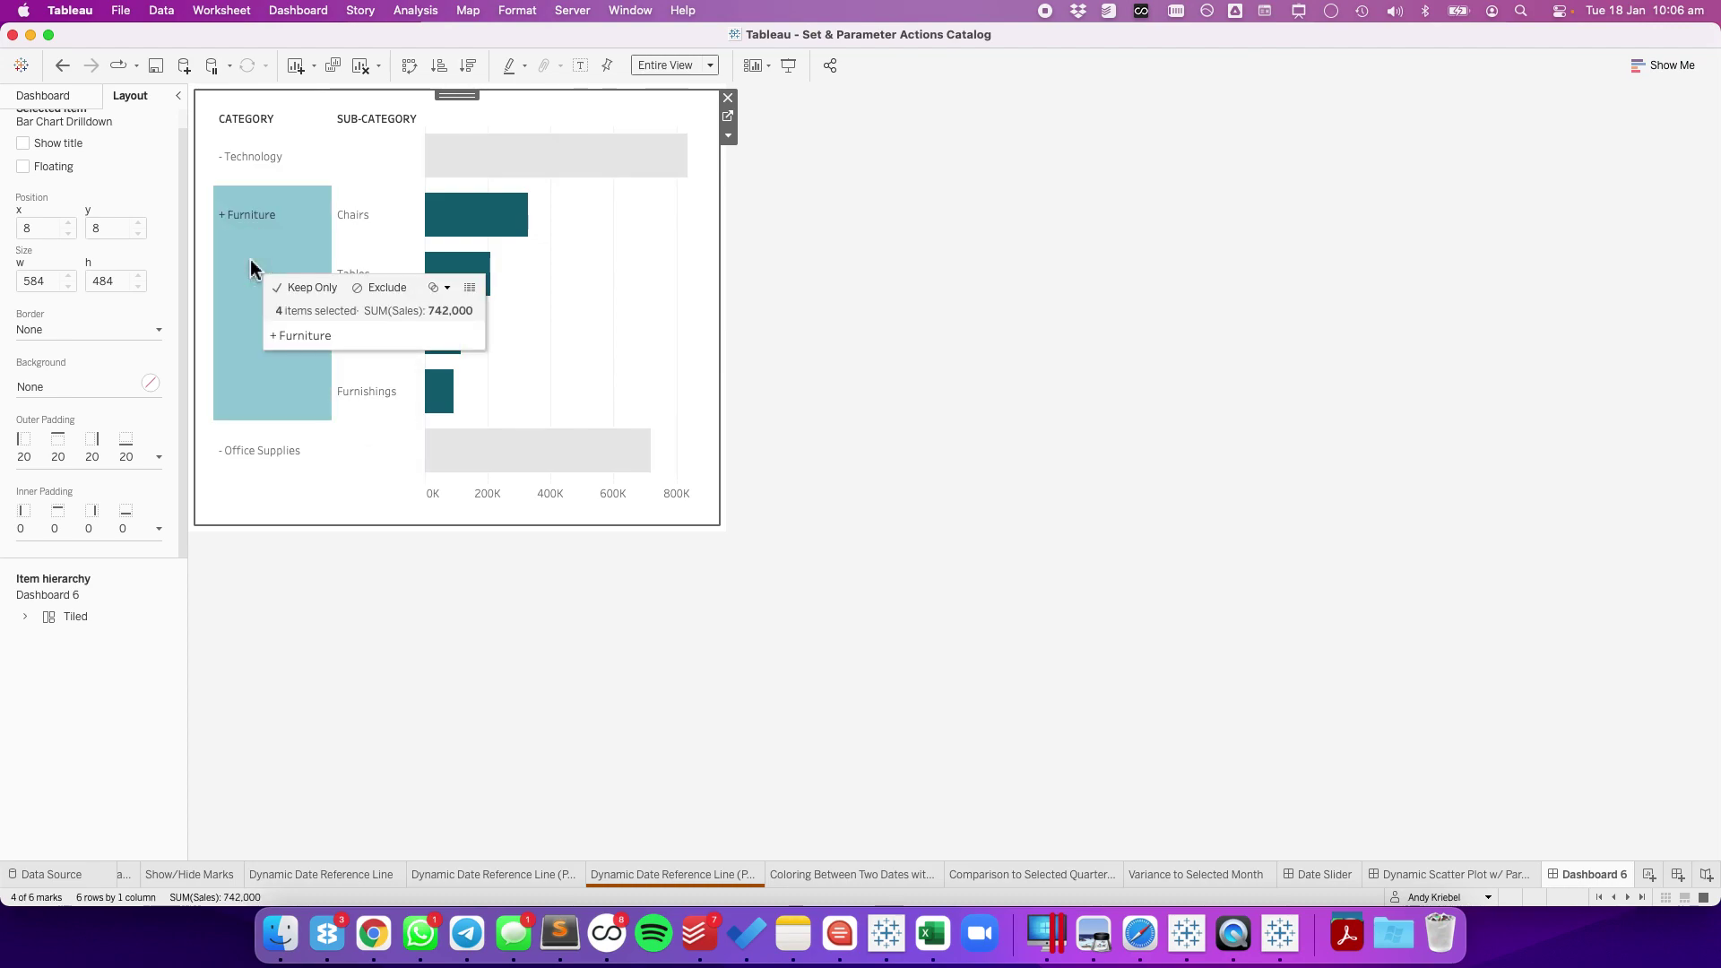
left_click(250, 213)
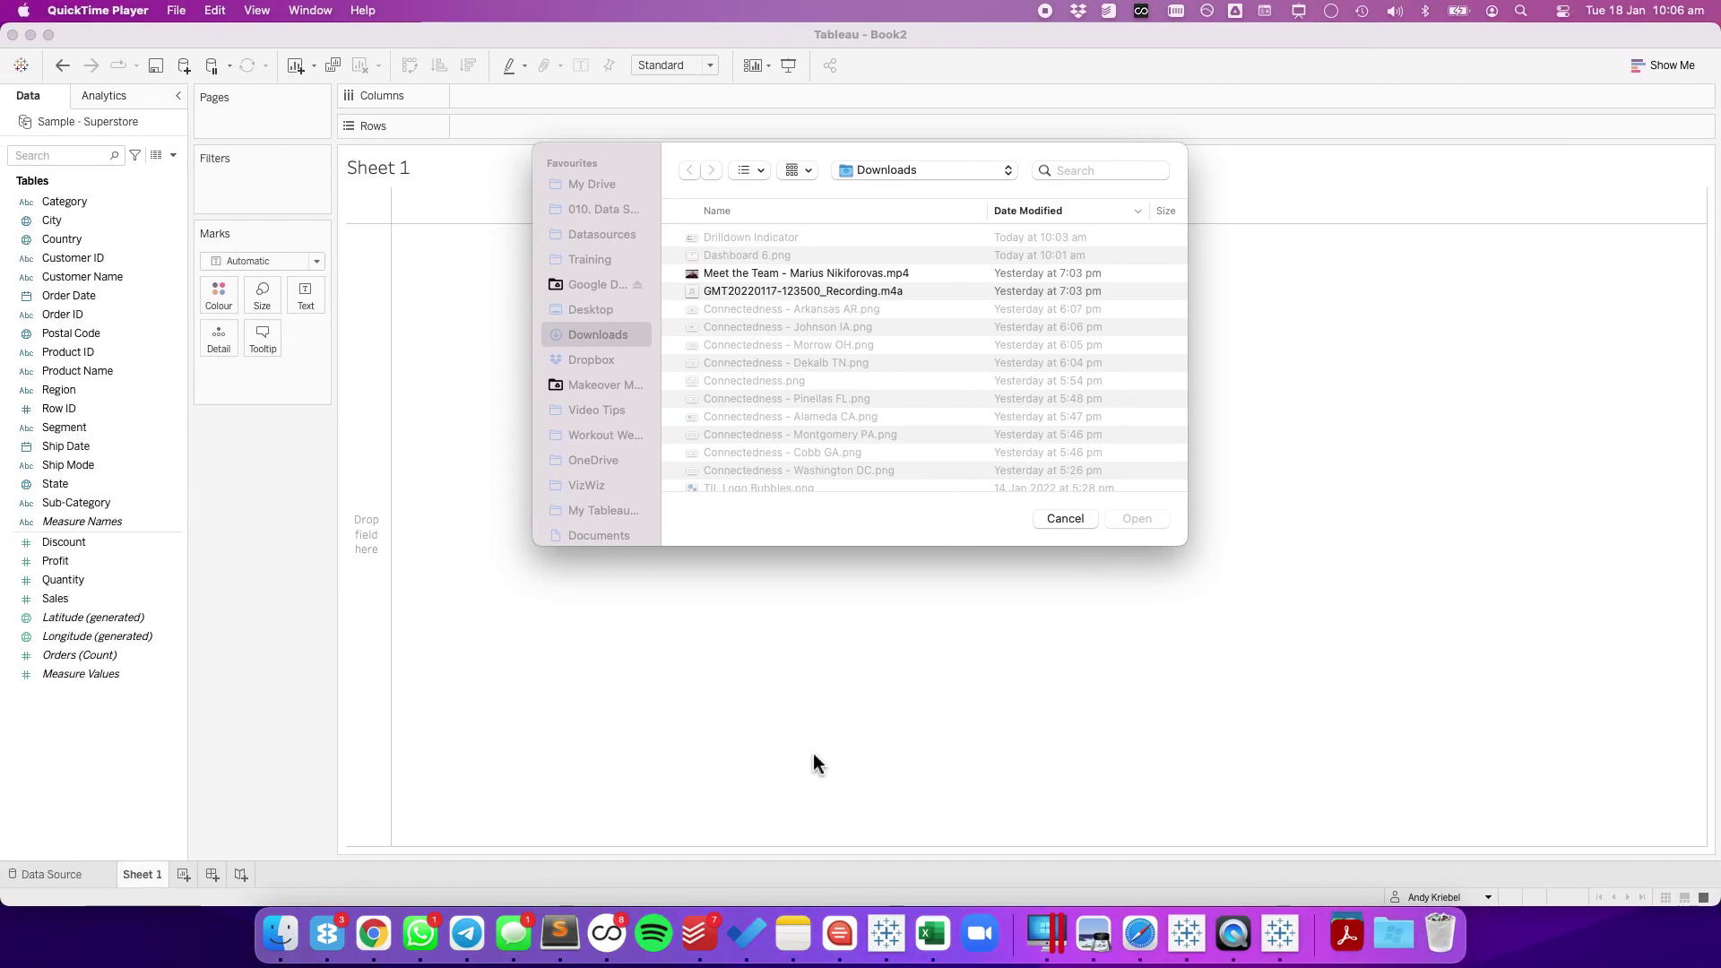
Dismiss the Open dialog and chart SUM(Sales) bars with Region and State on Rows.
left_click(1065, 519)
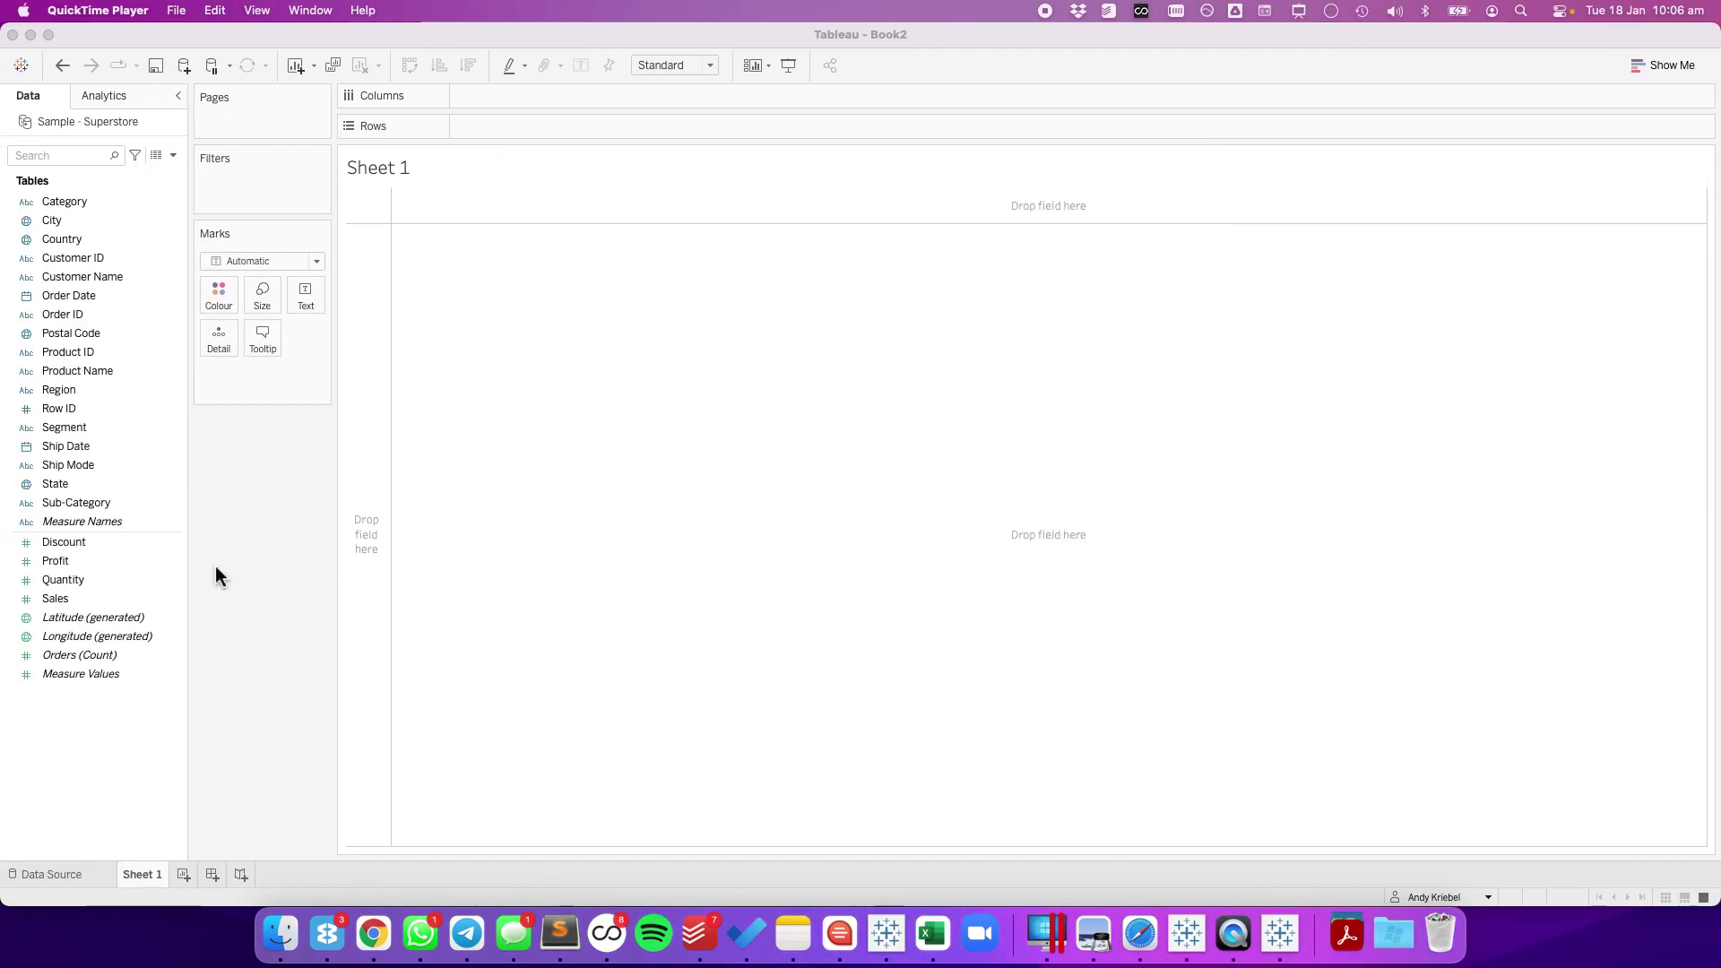
left_click_drag(64, 391, 363, 424)
left_click_drag(55, 484, 654, 127)
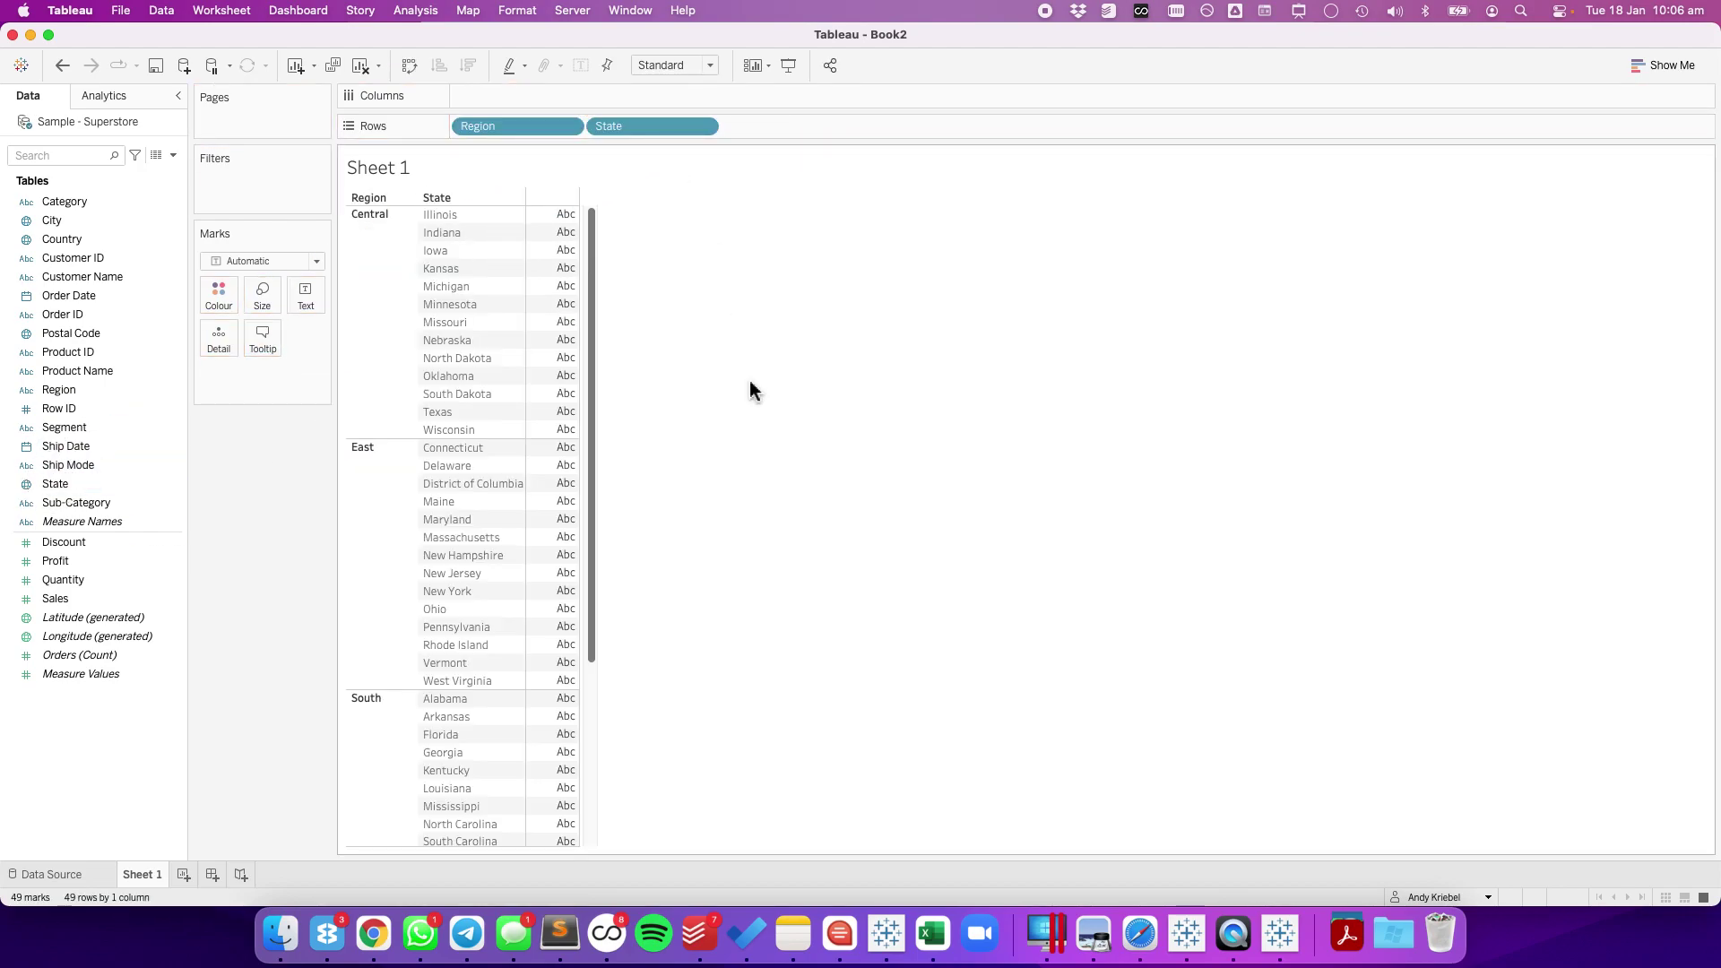
left_click_drag(55, 597, 592, 88)
Sort the Region pill by field Sales, Sum, descending.
left_click(570, 128)
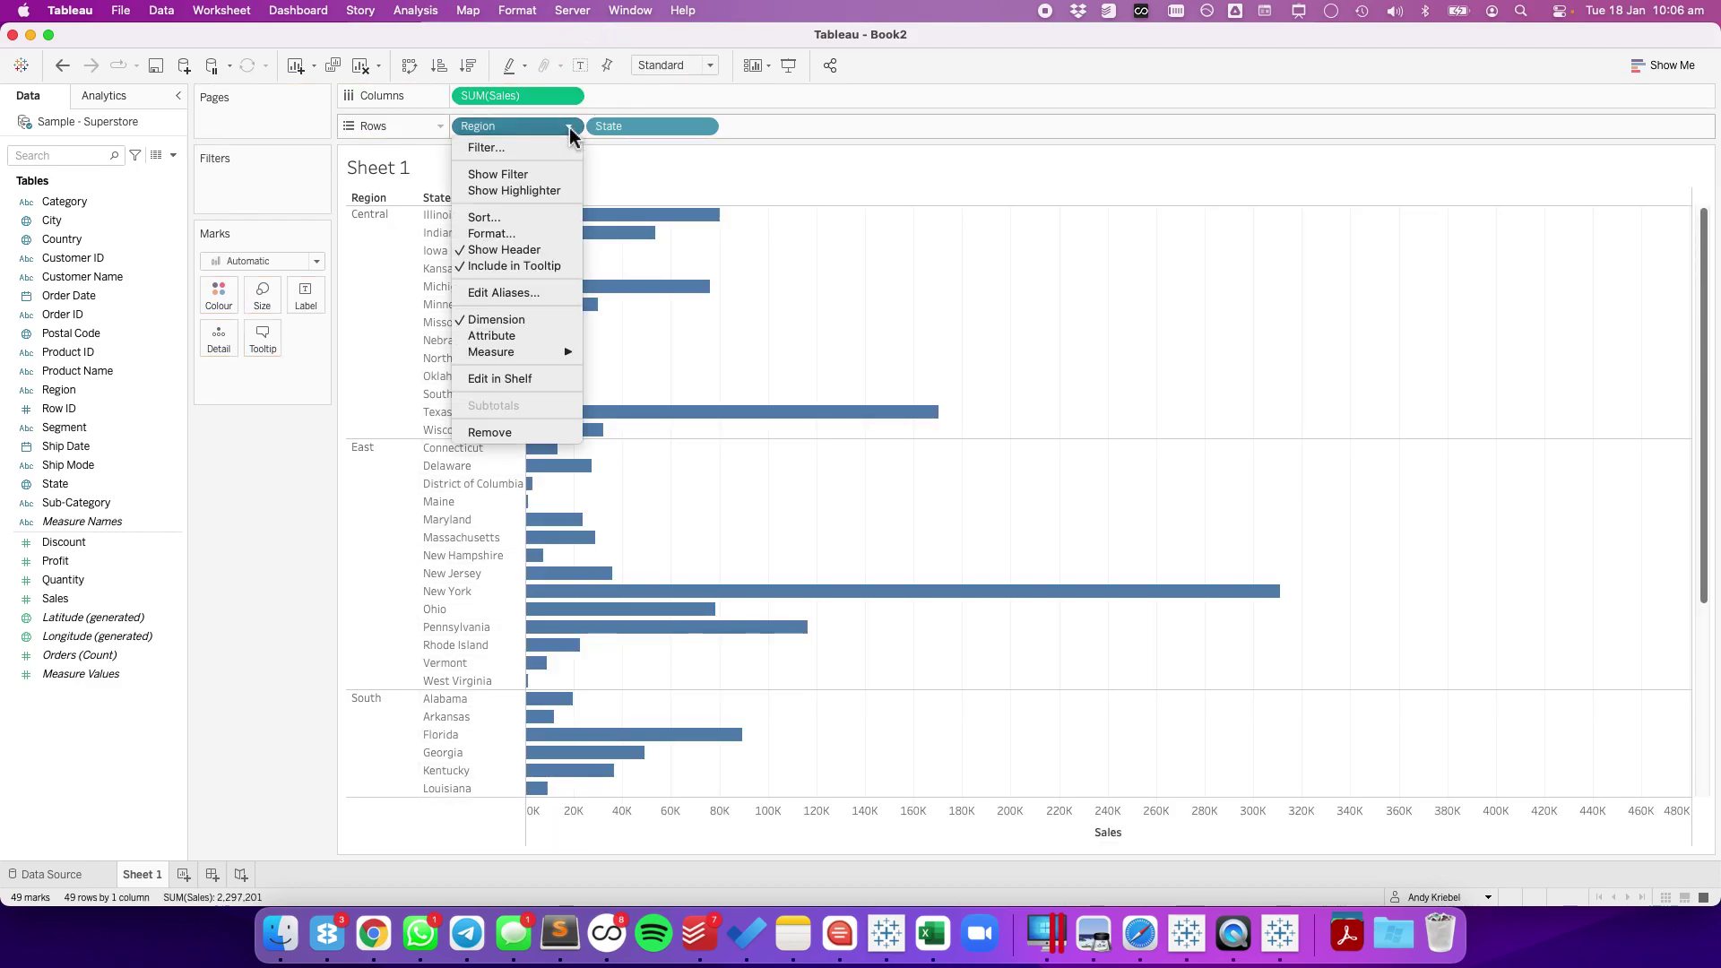
left_click(687, 332)
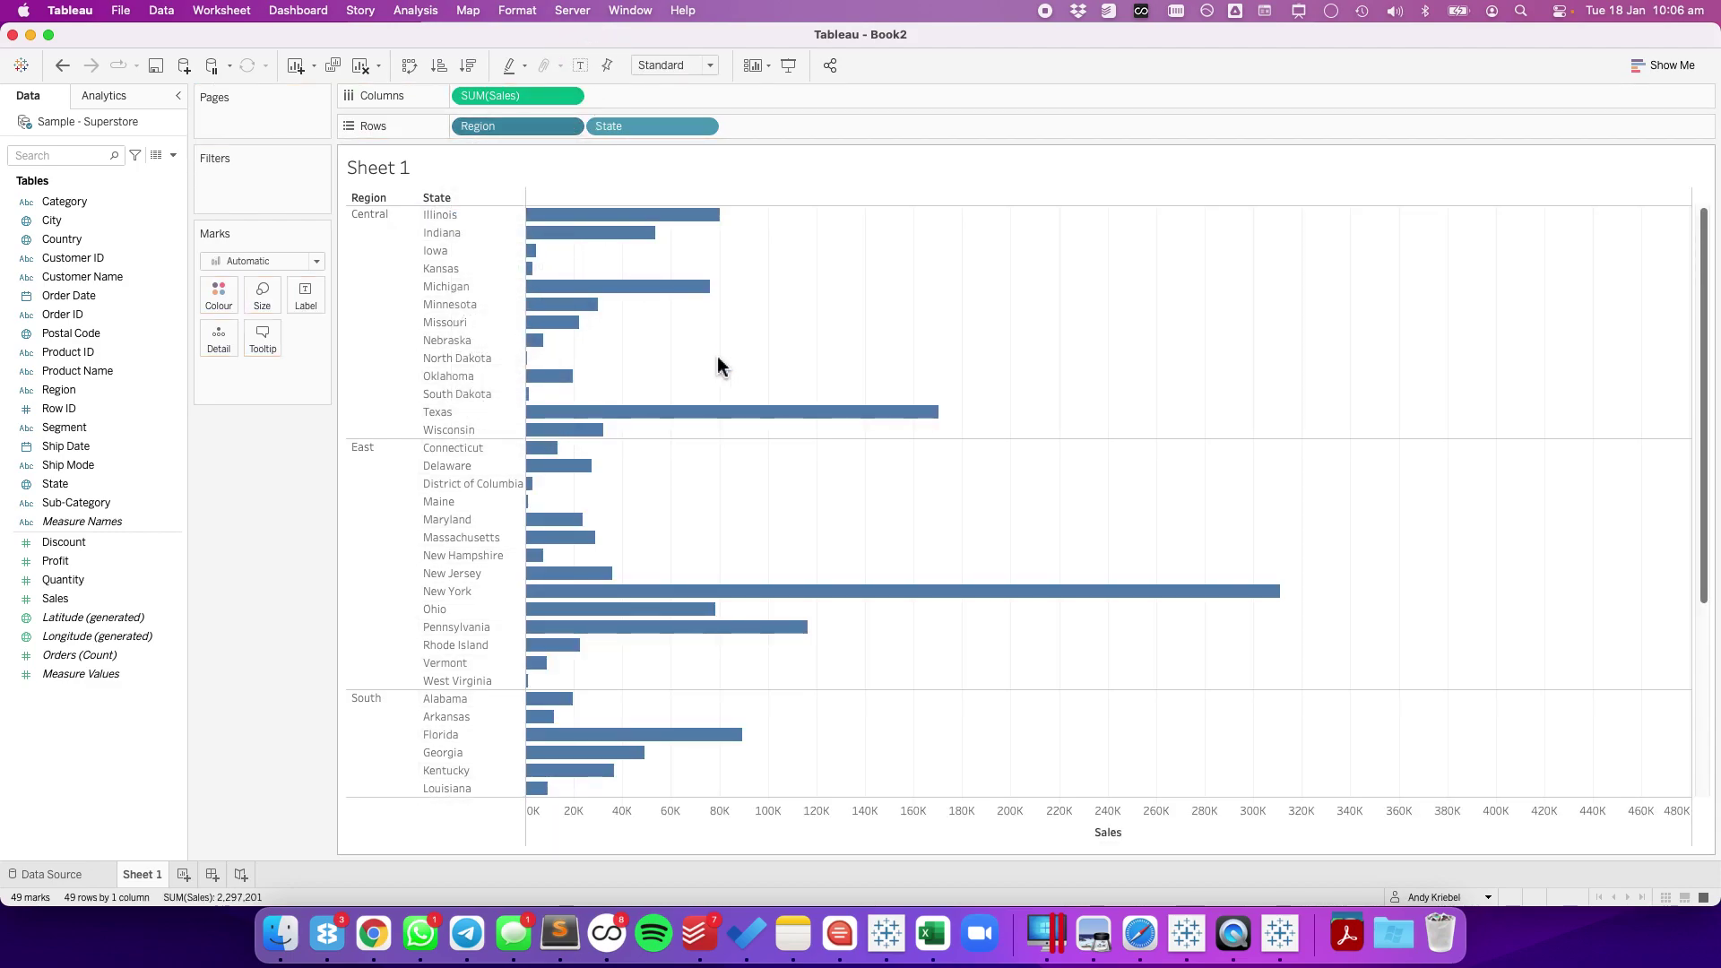
left_click(795, 447)
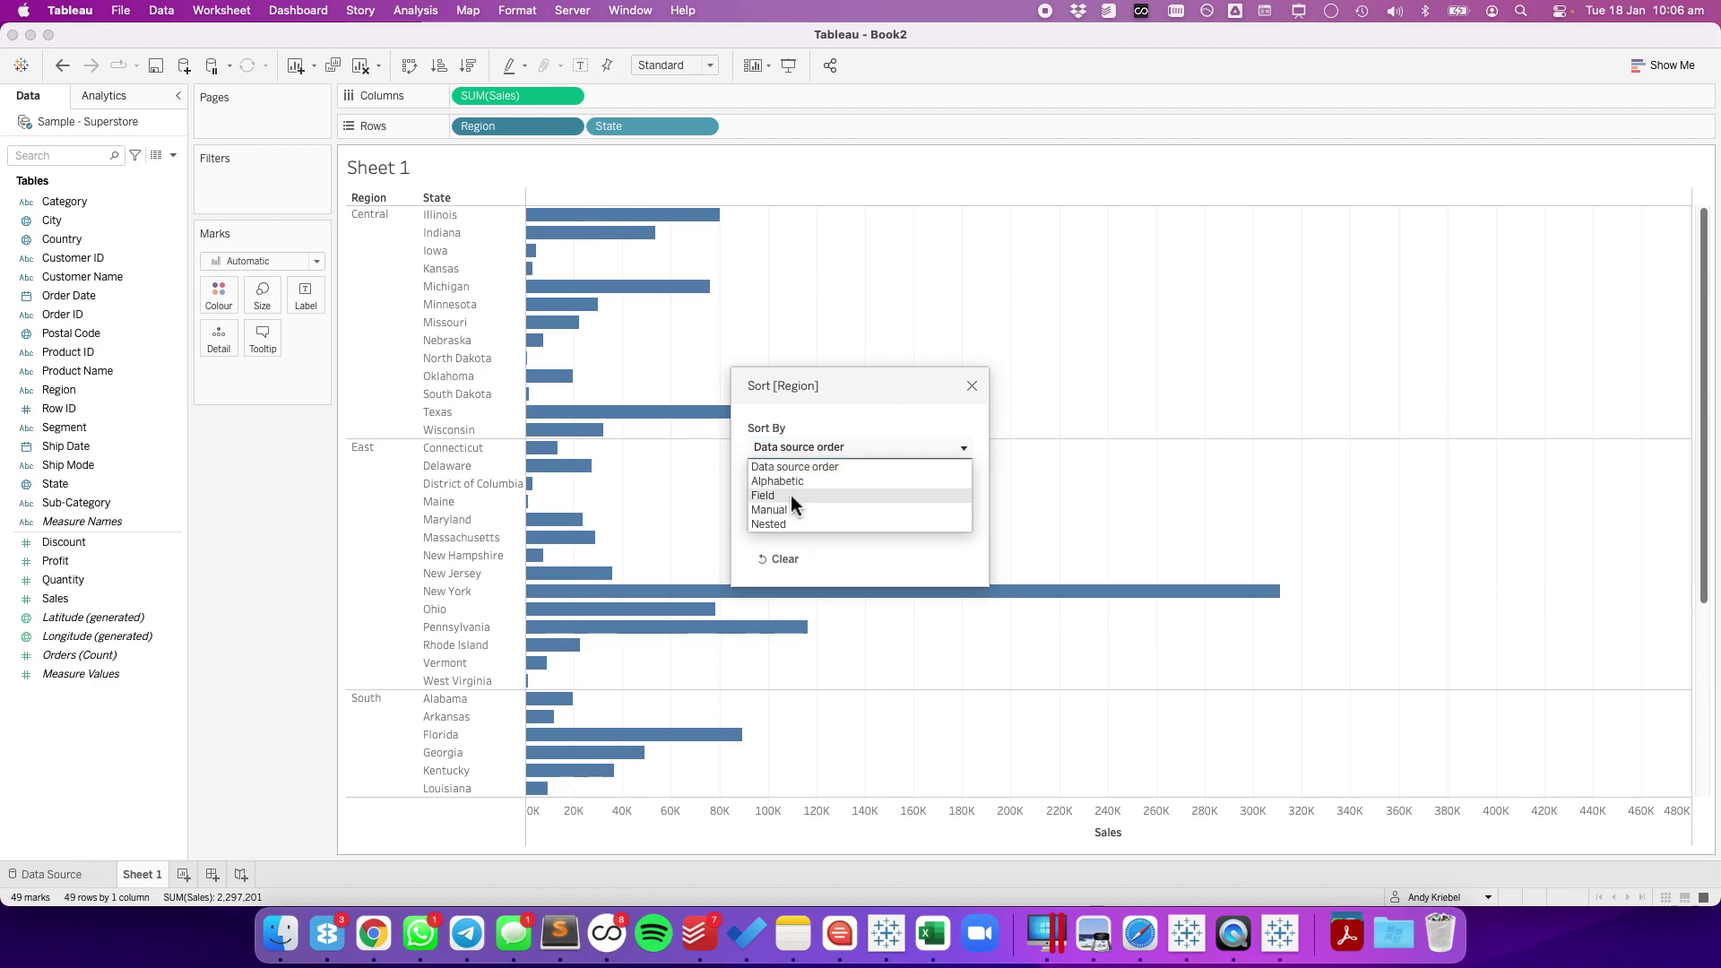
left_click(791, 495)
left_click(787, 518)
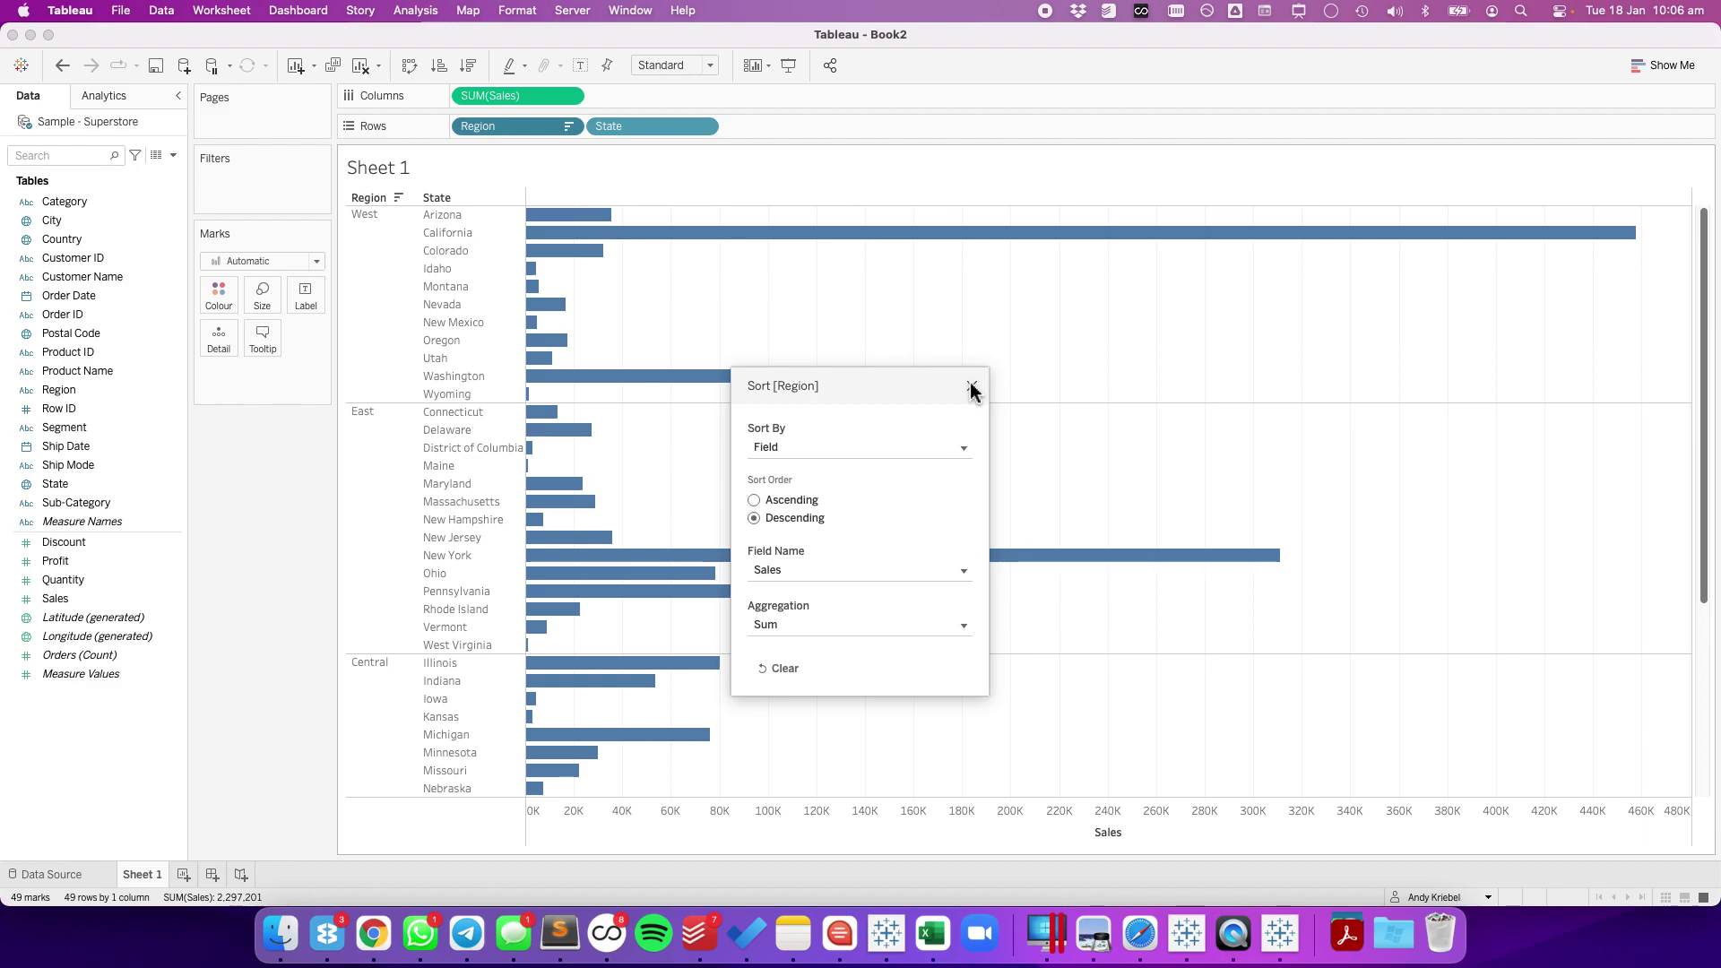
left_click(973, 387)
Sort the State pill by field Sales, Sum, descending.
left_click(702, 127)
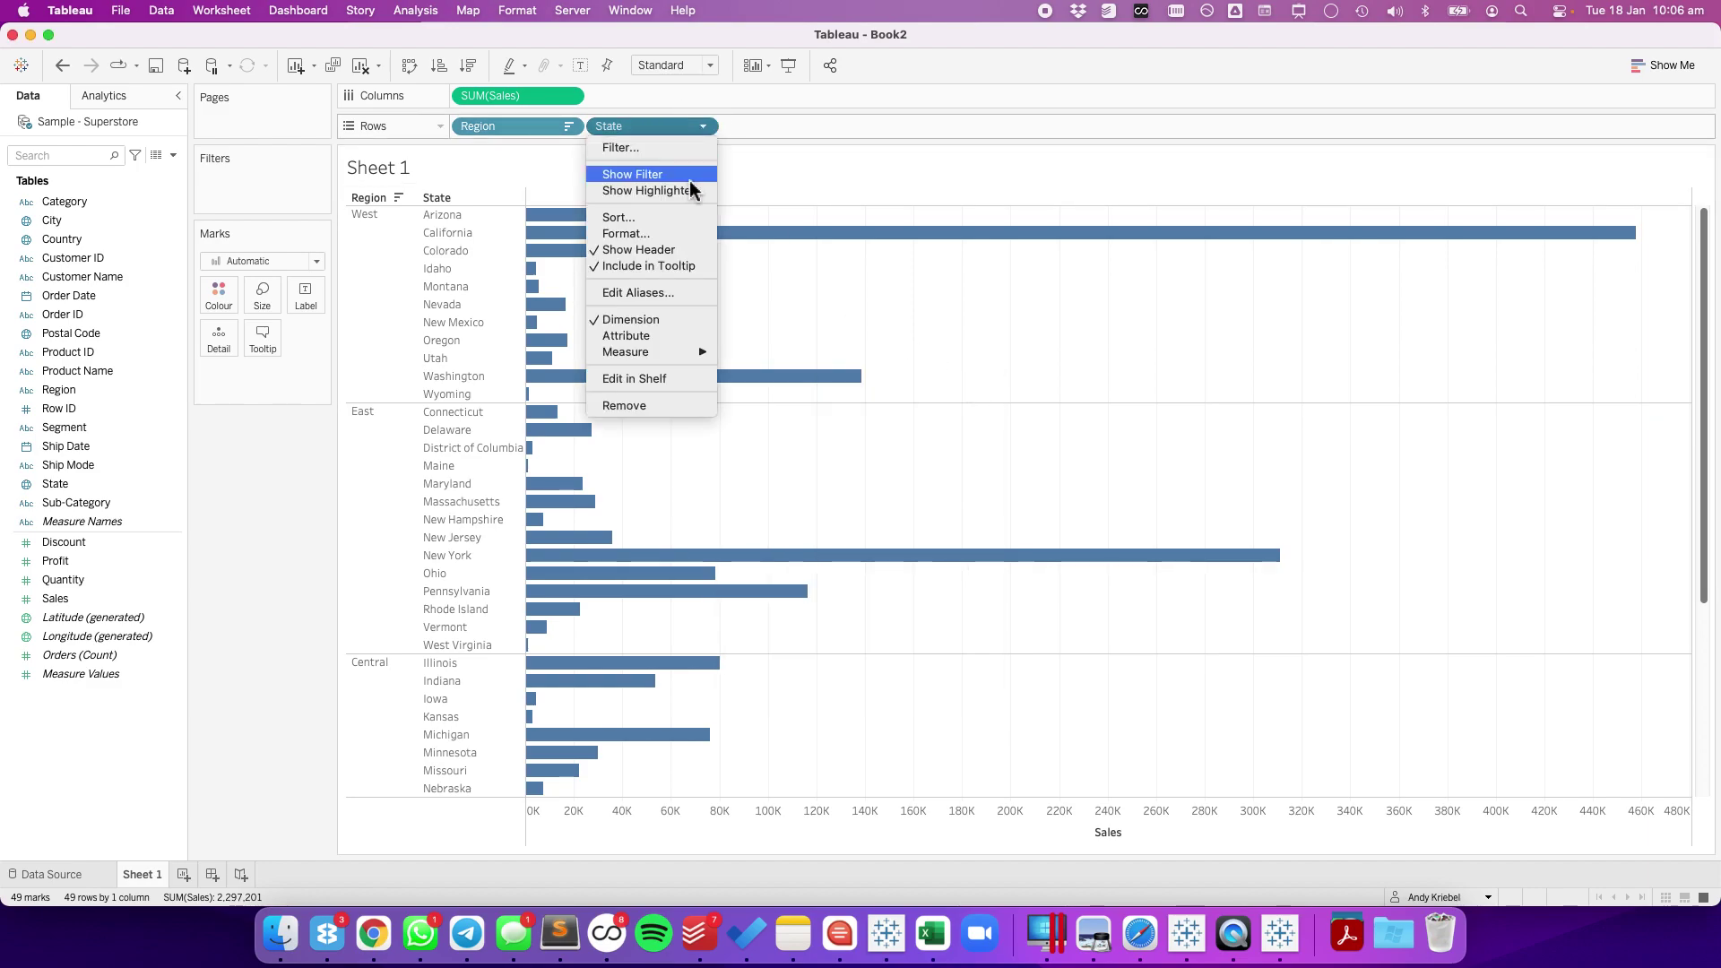
left_click(668, 224)
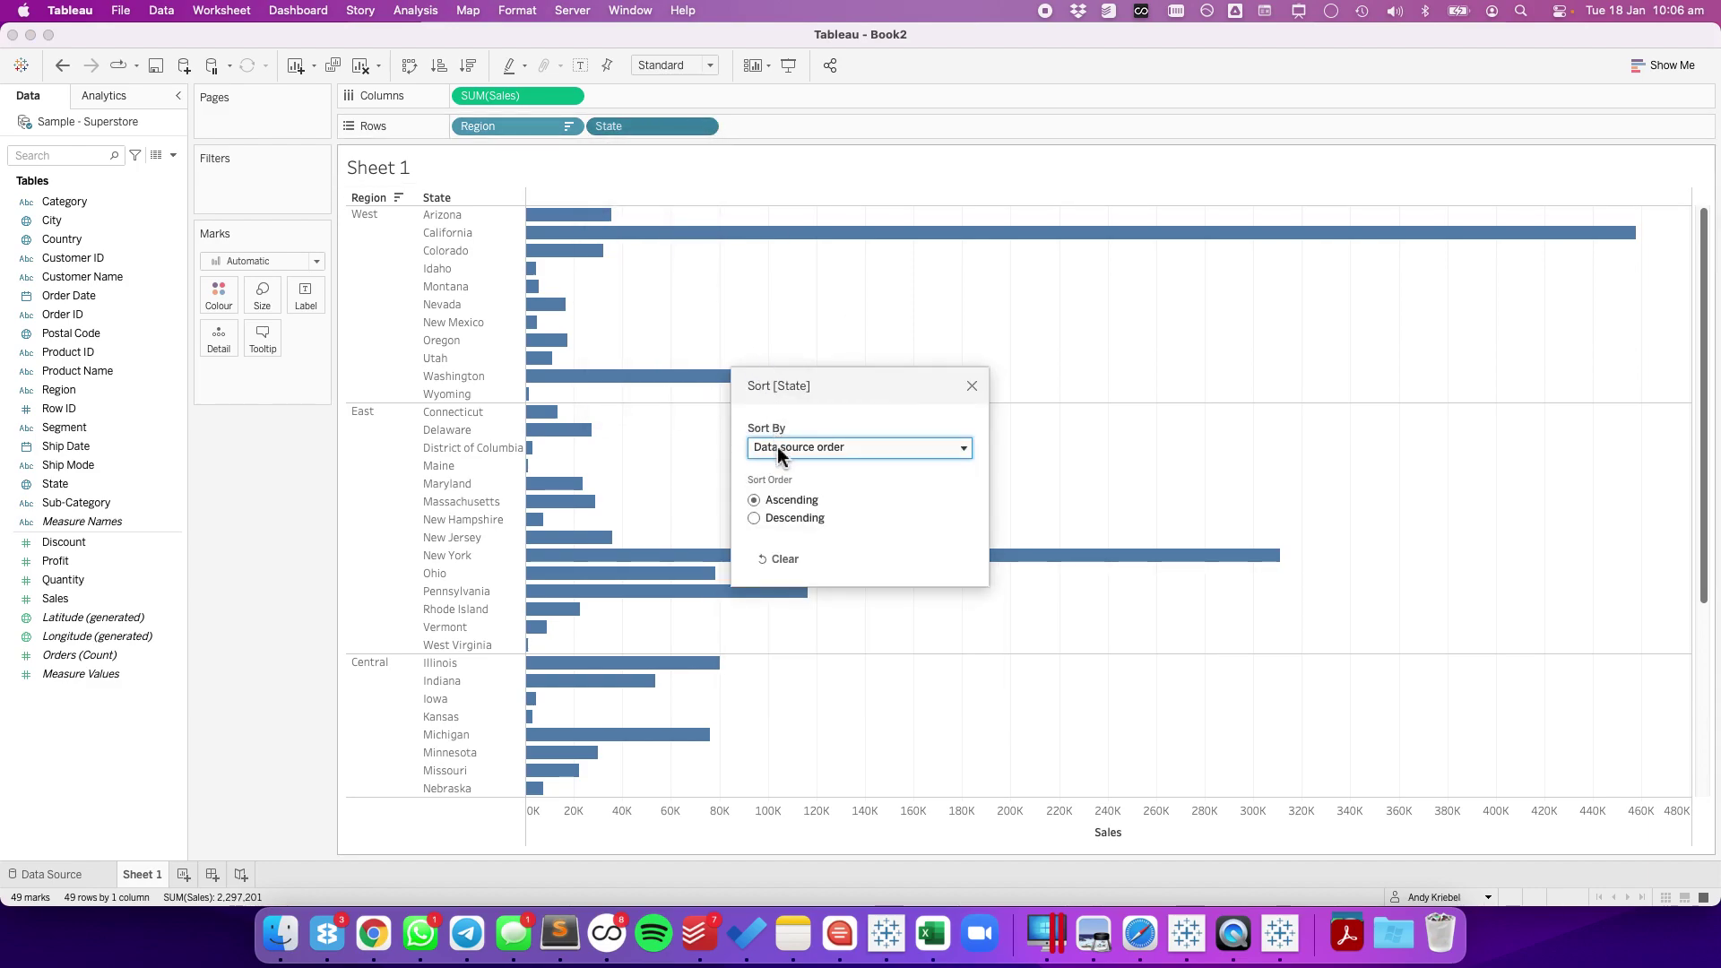
left_click(778, 455)
left_click(787, 495)
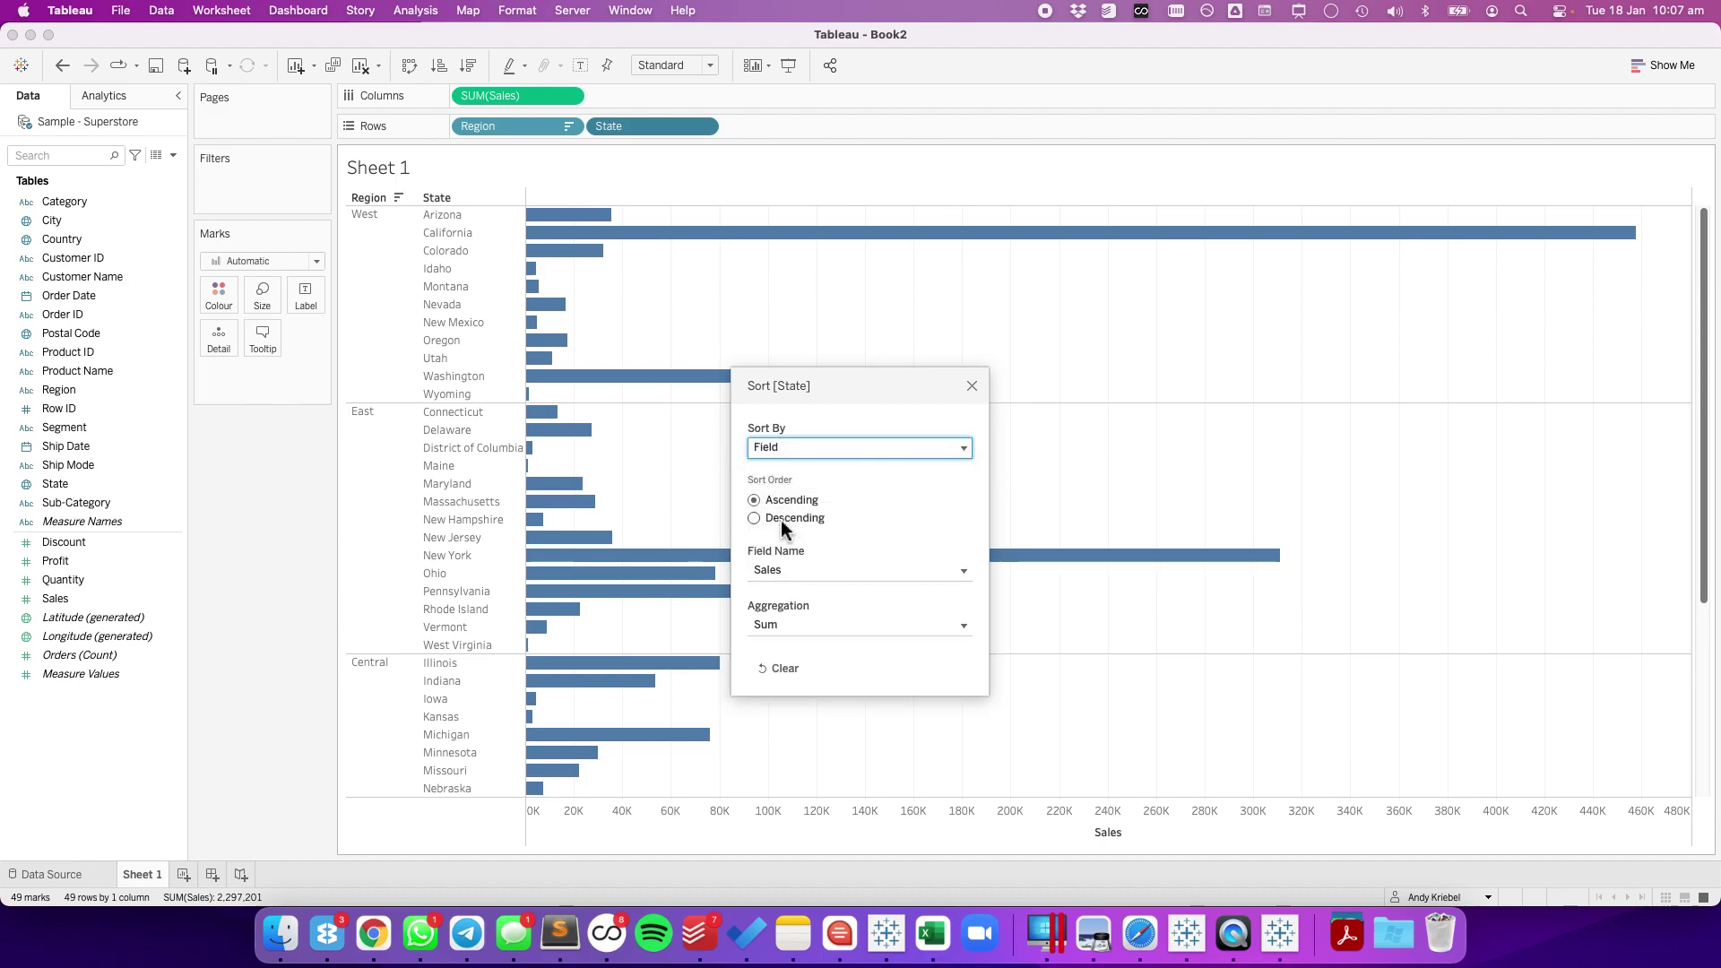
left_click(777, 518)
left_click(971, 386)
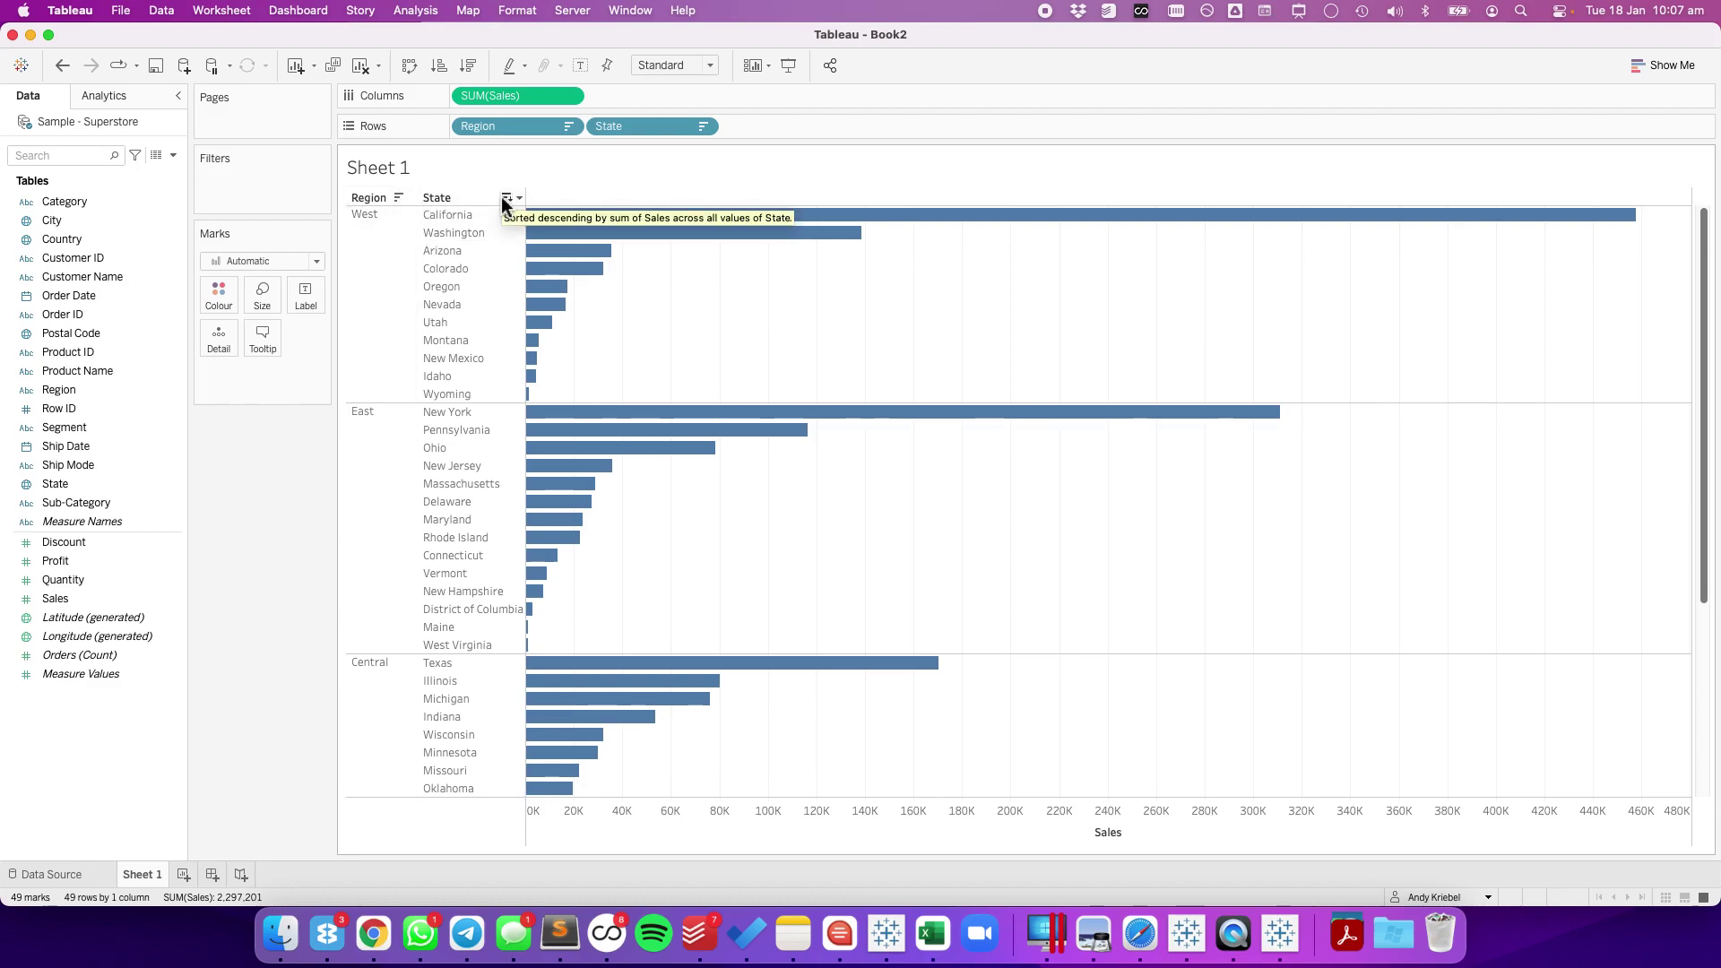
Turn off Show Sort Controls and combine State with Region into a Region, State hierarchy.
left_click(235, 12)
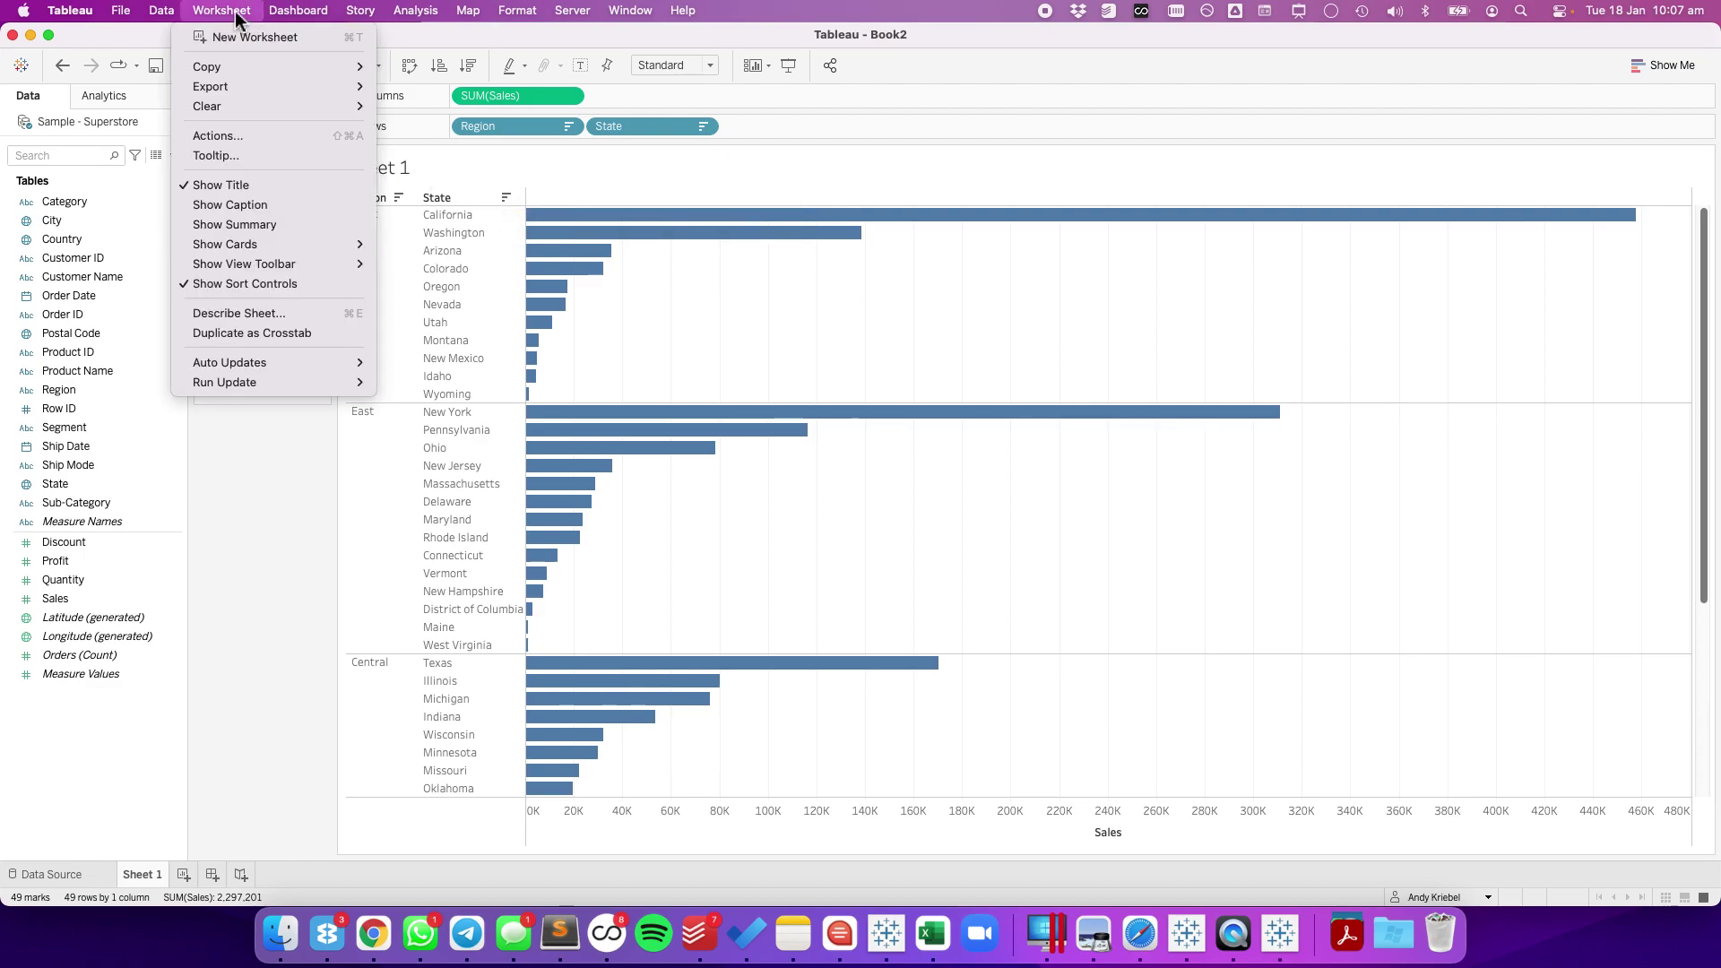
left_click(256, 281)
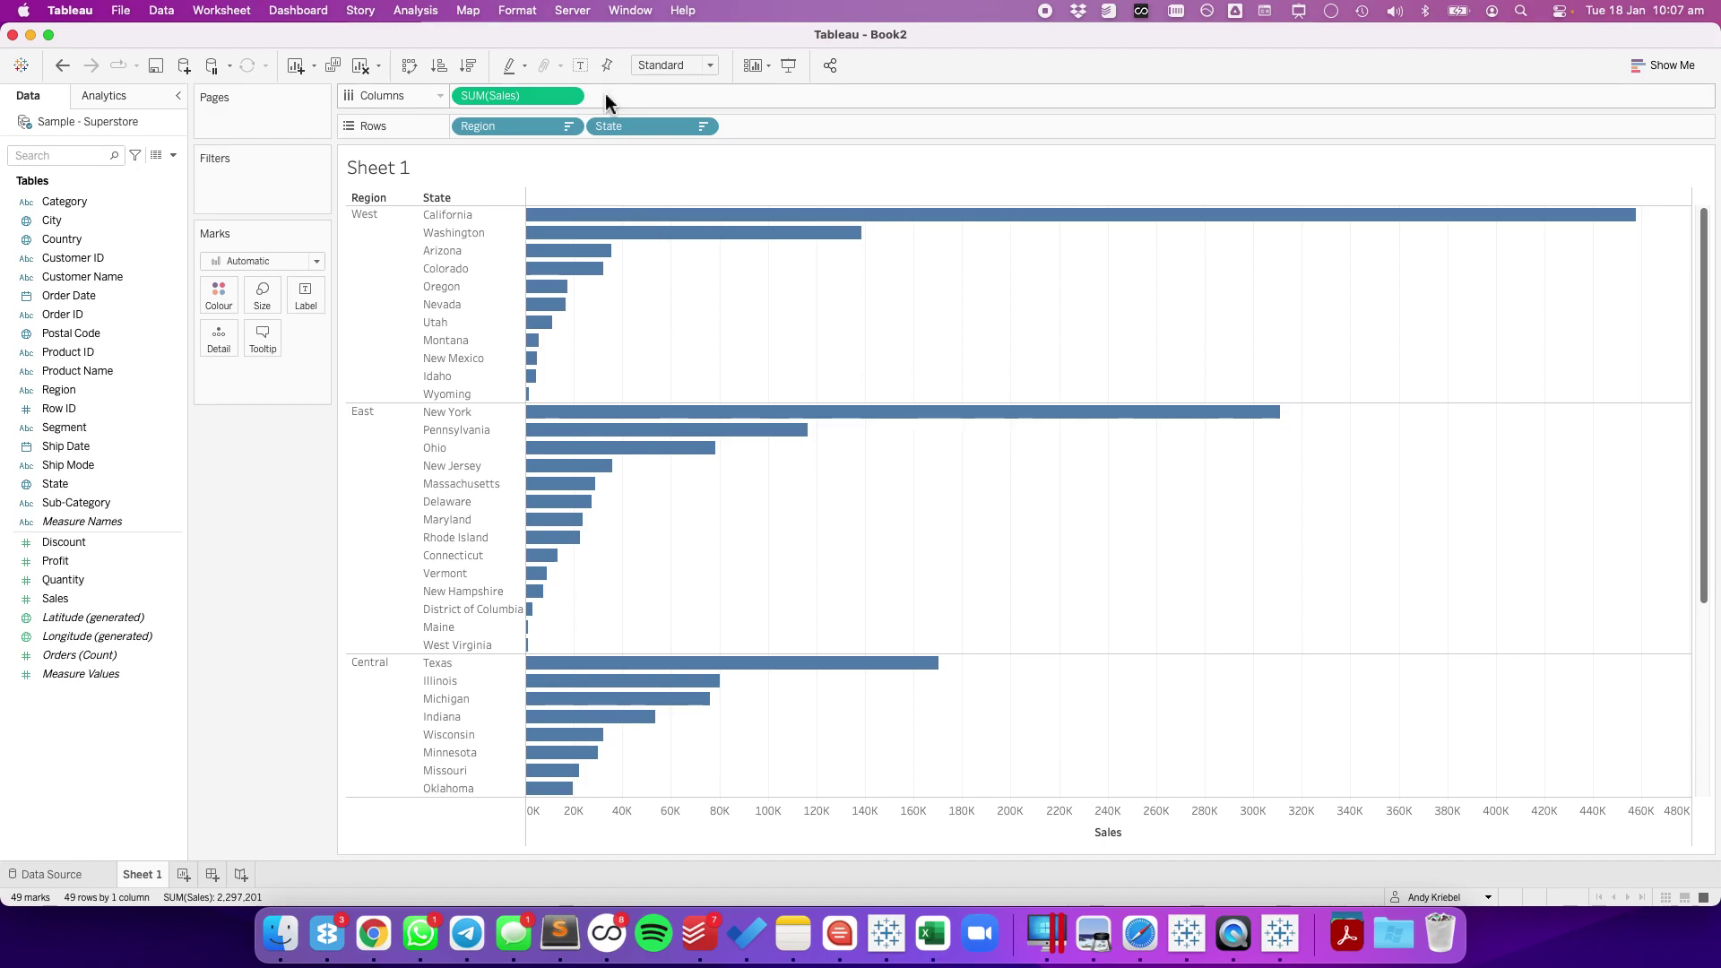
left_click_drag(61, 486, 57, 389)
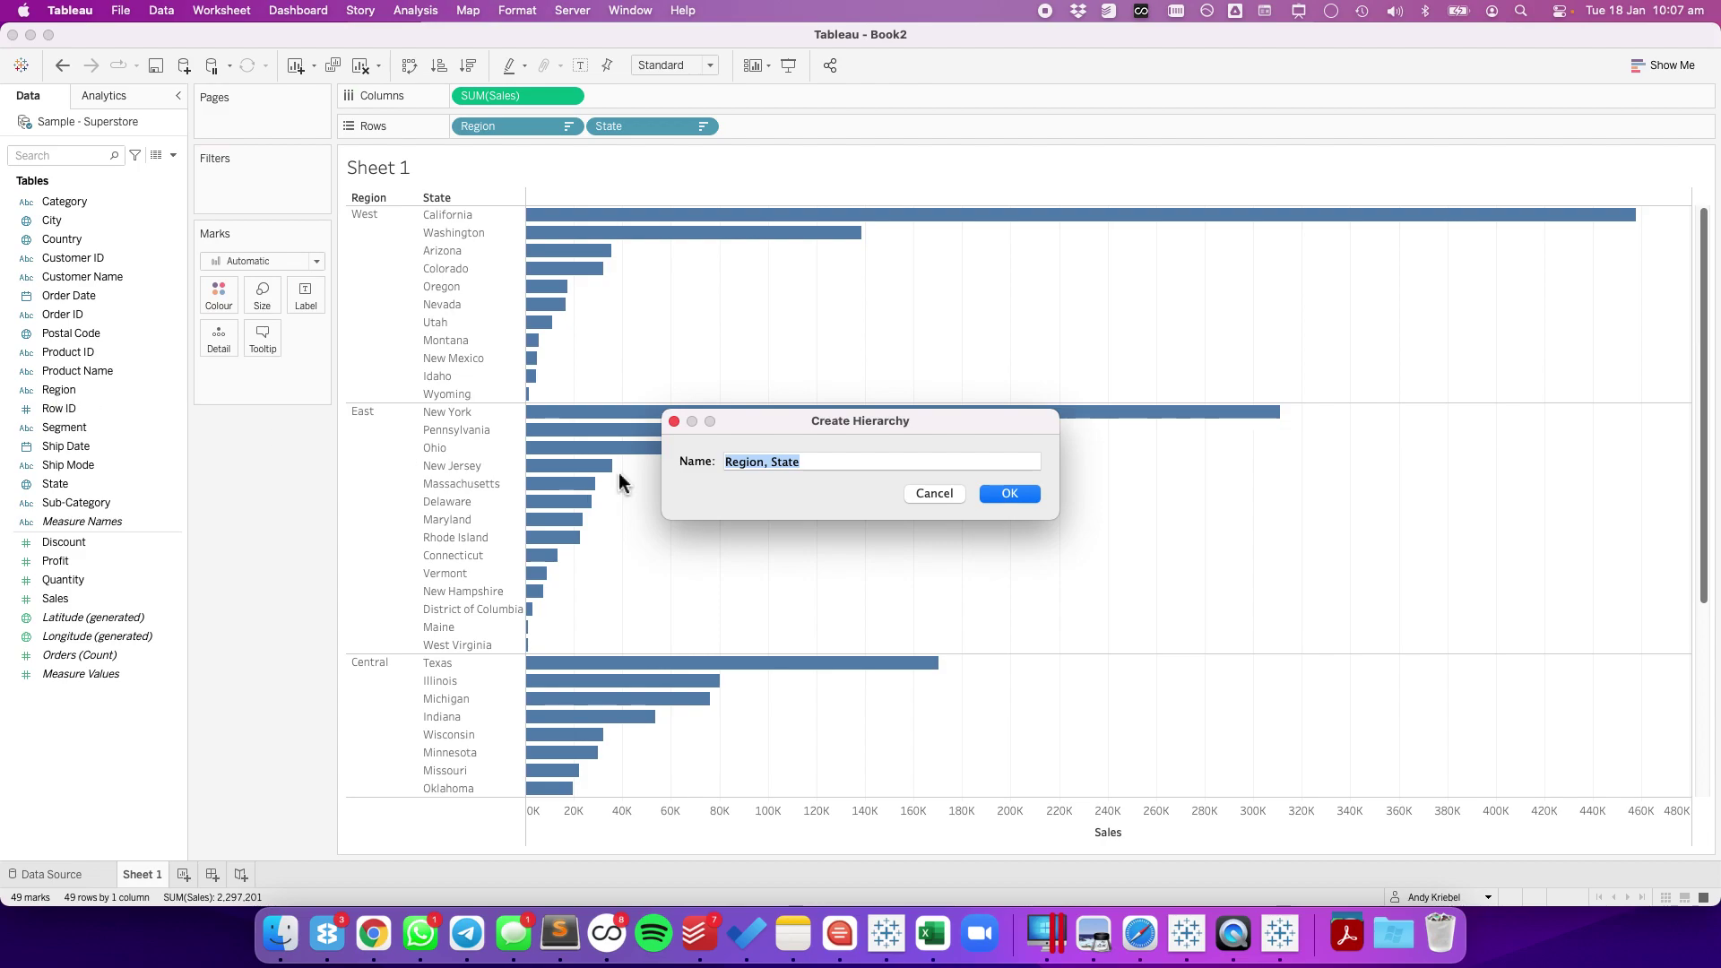
left_click(1018, 498)
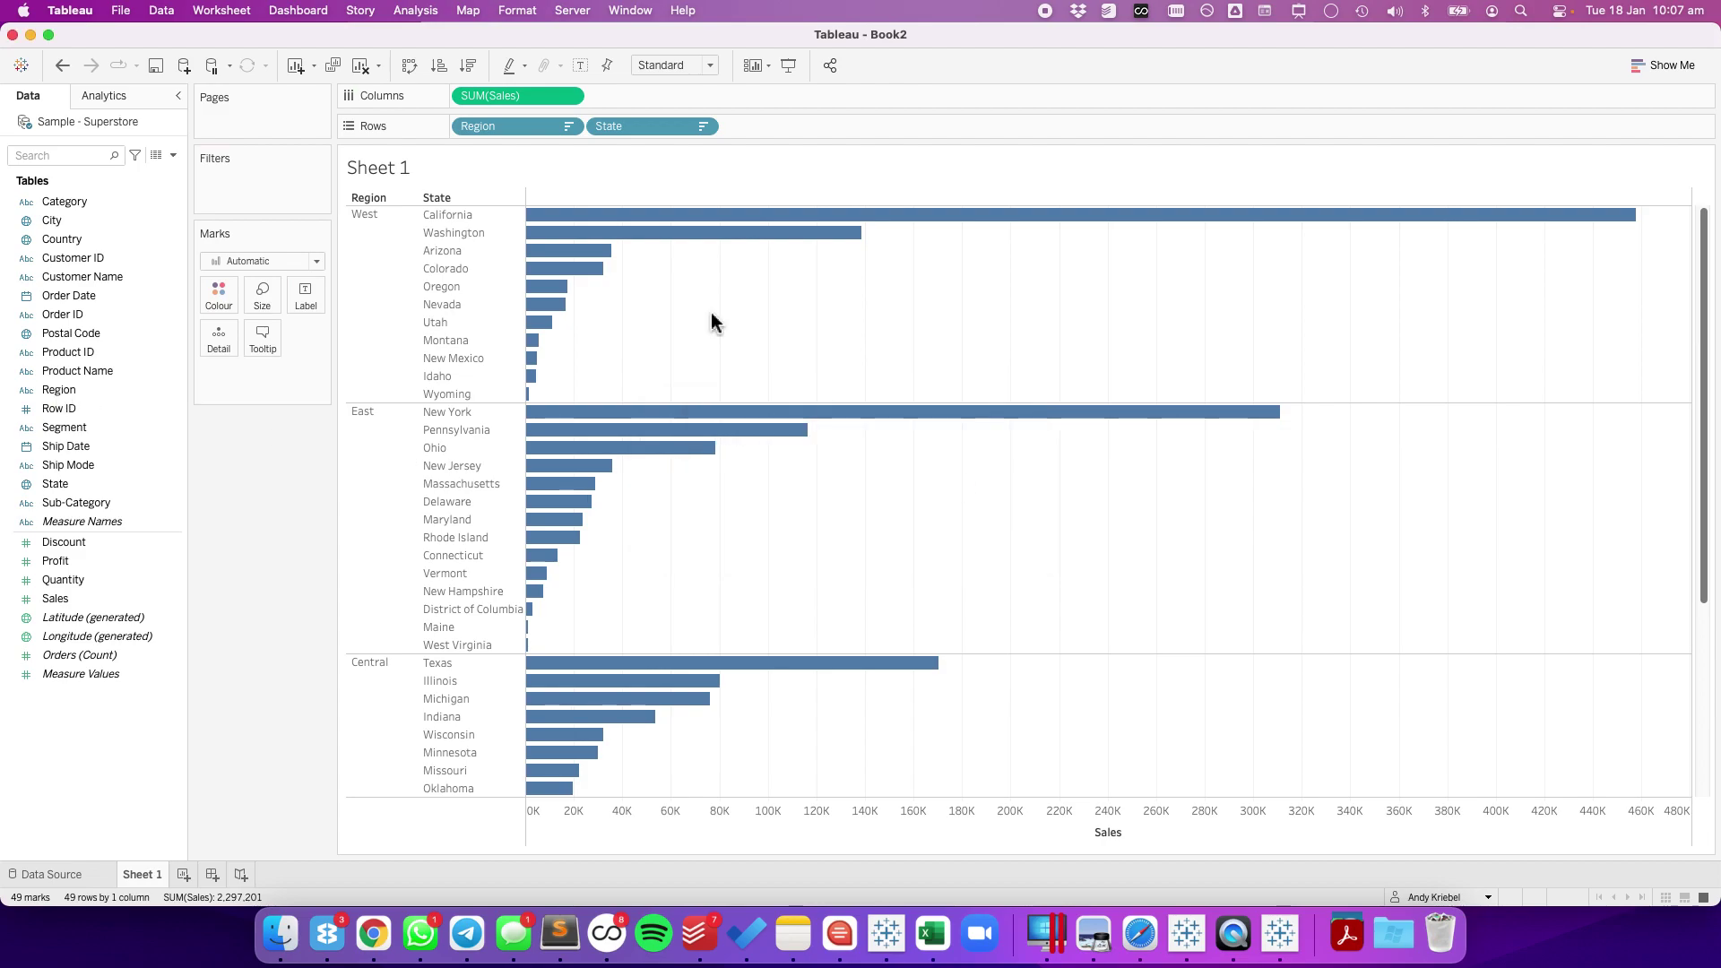
Collapse the hierarchy to four region bars, then expand it back to states.
left_click(467, 126)
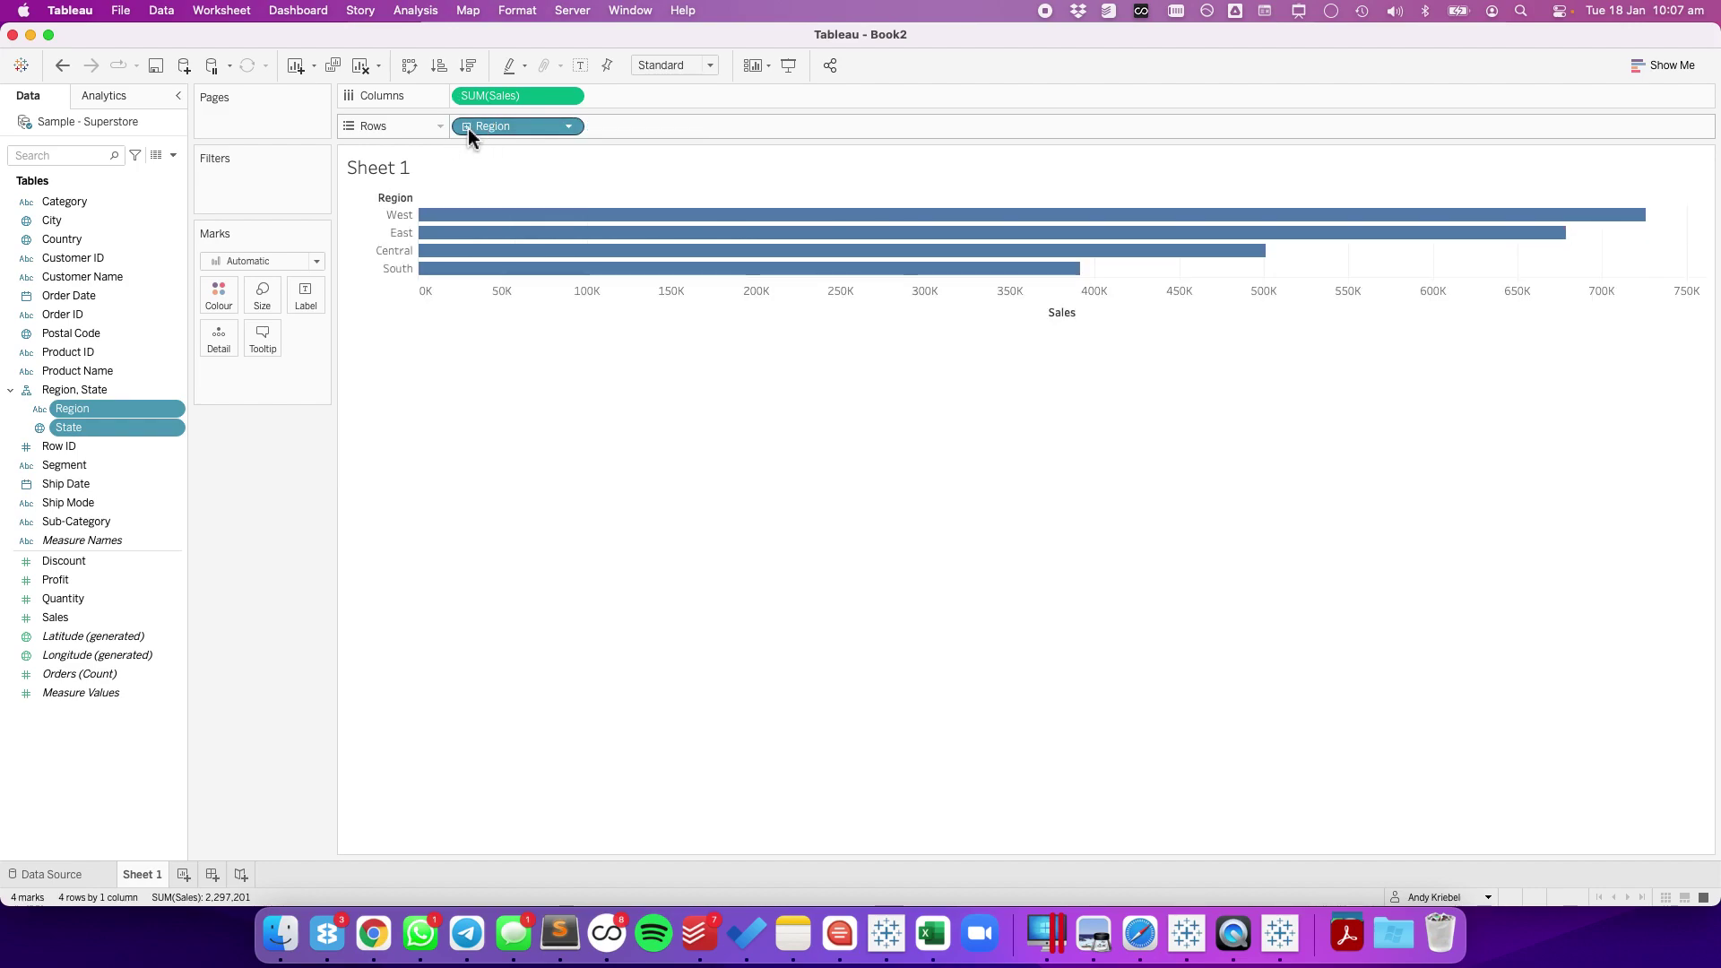
left_click(467, 126)
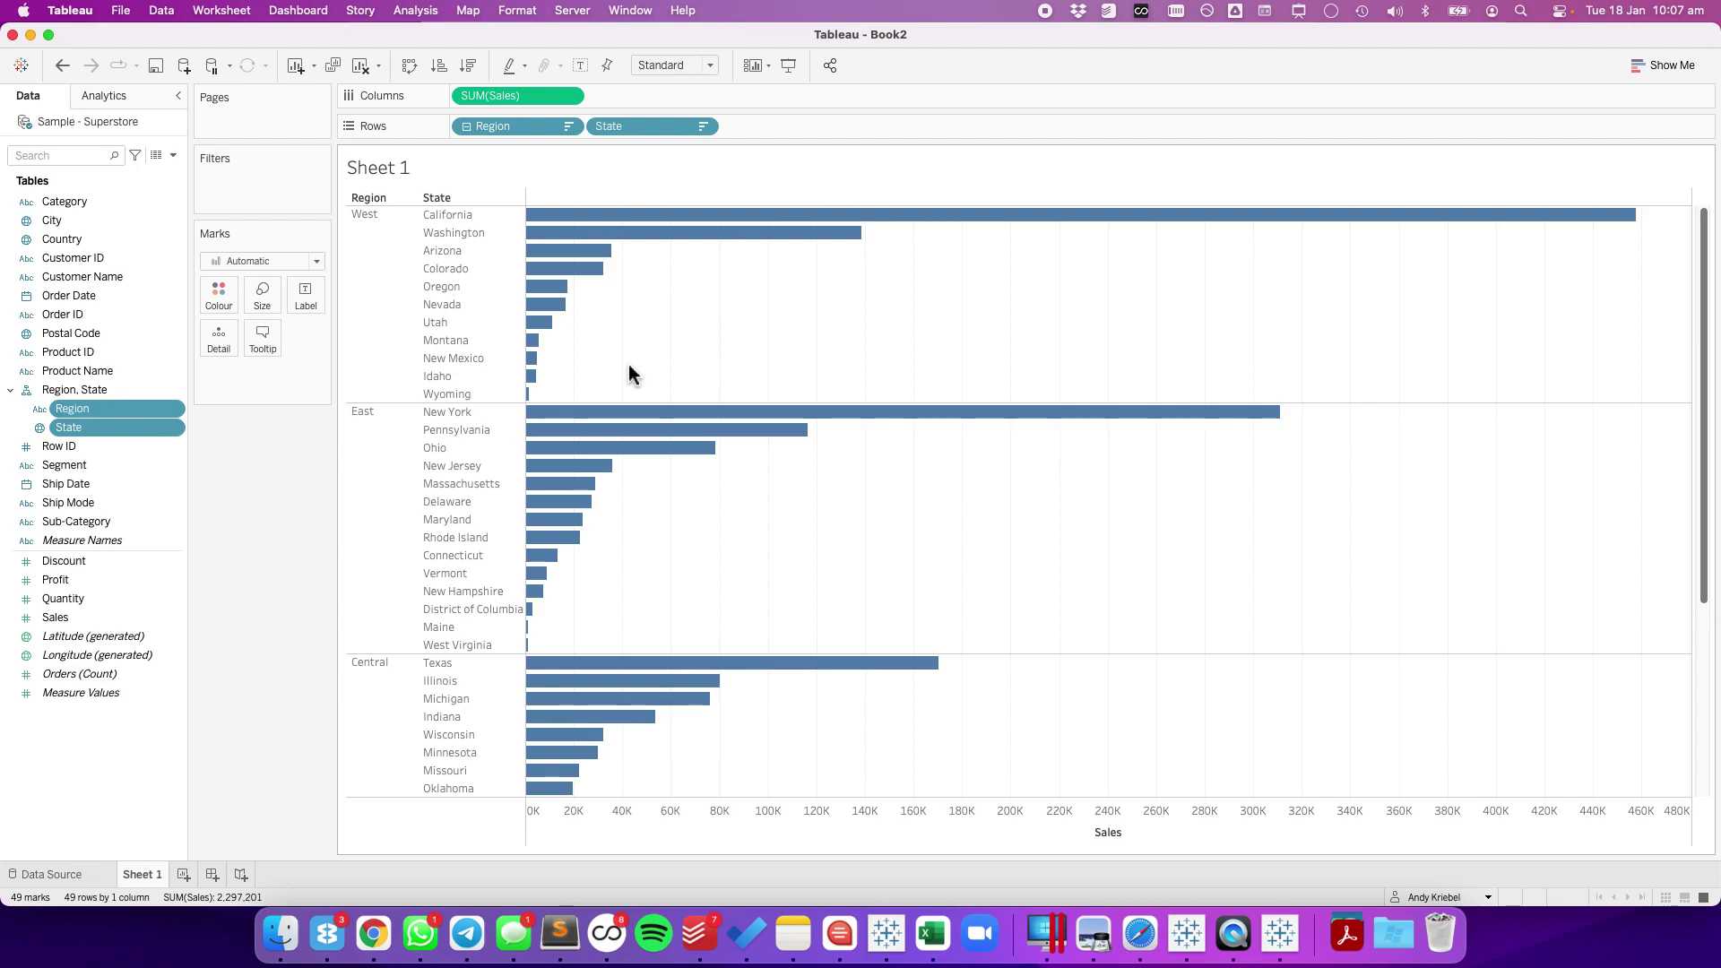
right_click(72, 389)
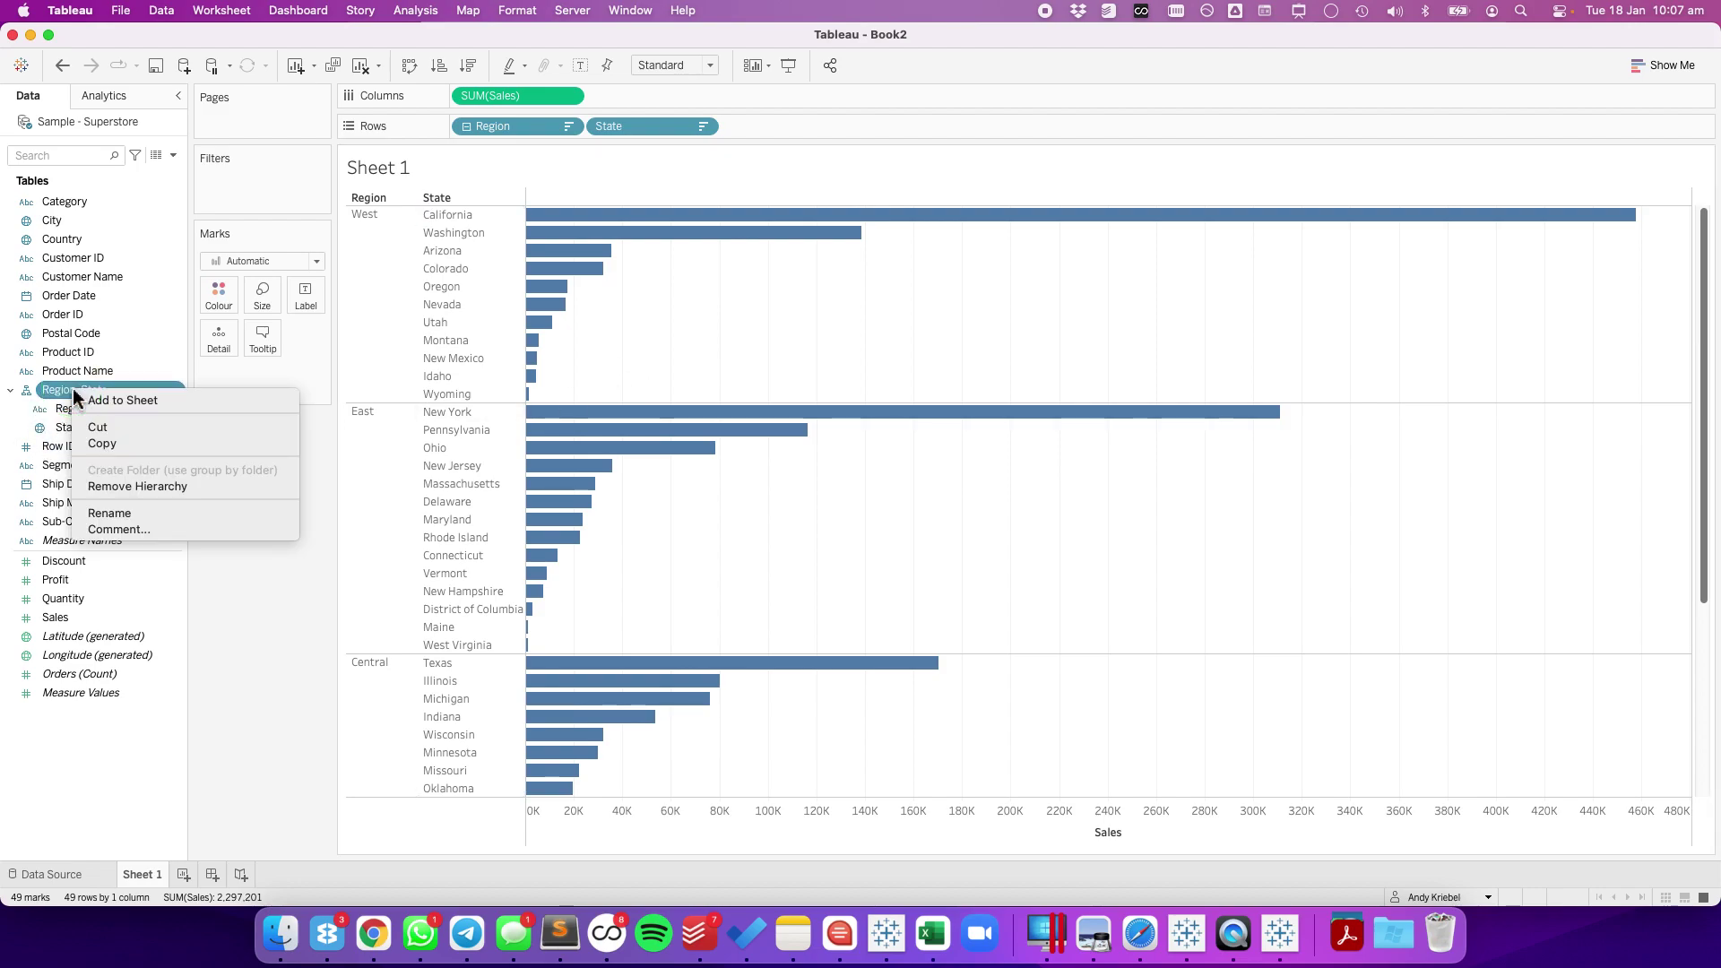
Remove the Region, State hierarchy, splitting it back into separate fields.
left_click(135, 486)
left_click(267, 485)
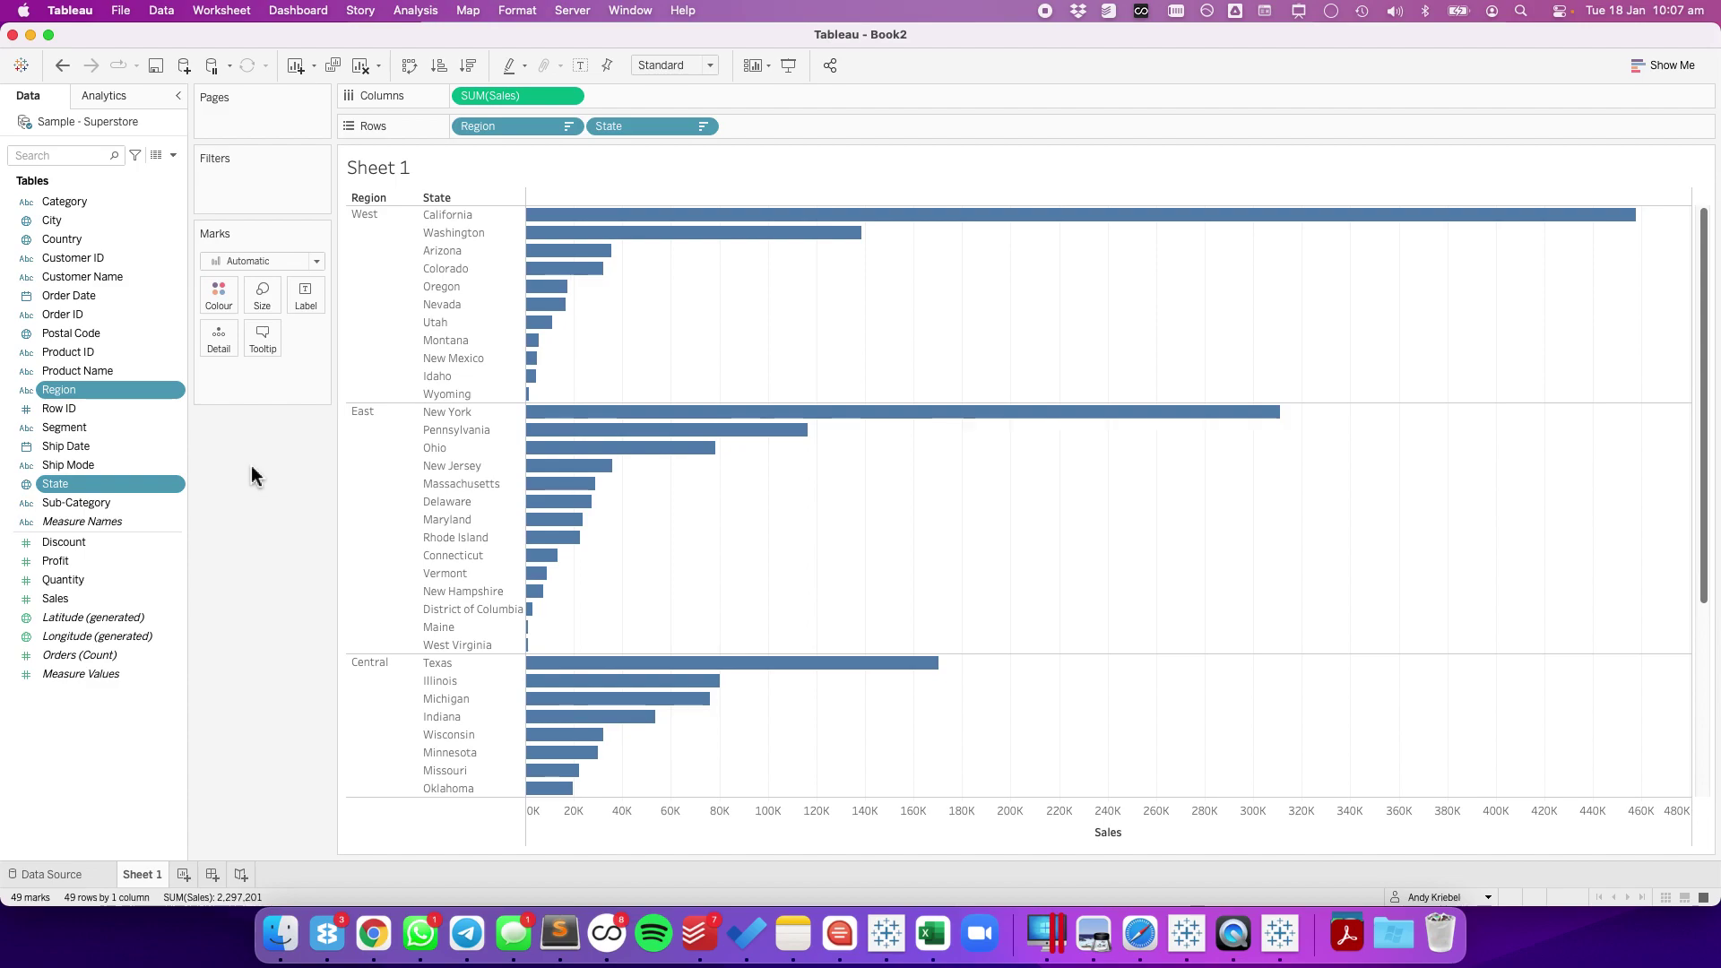
left_click(255, 461)
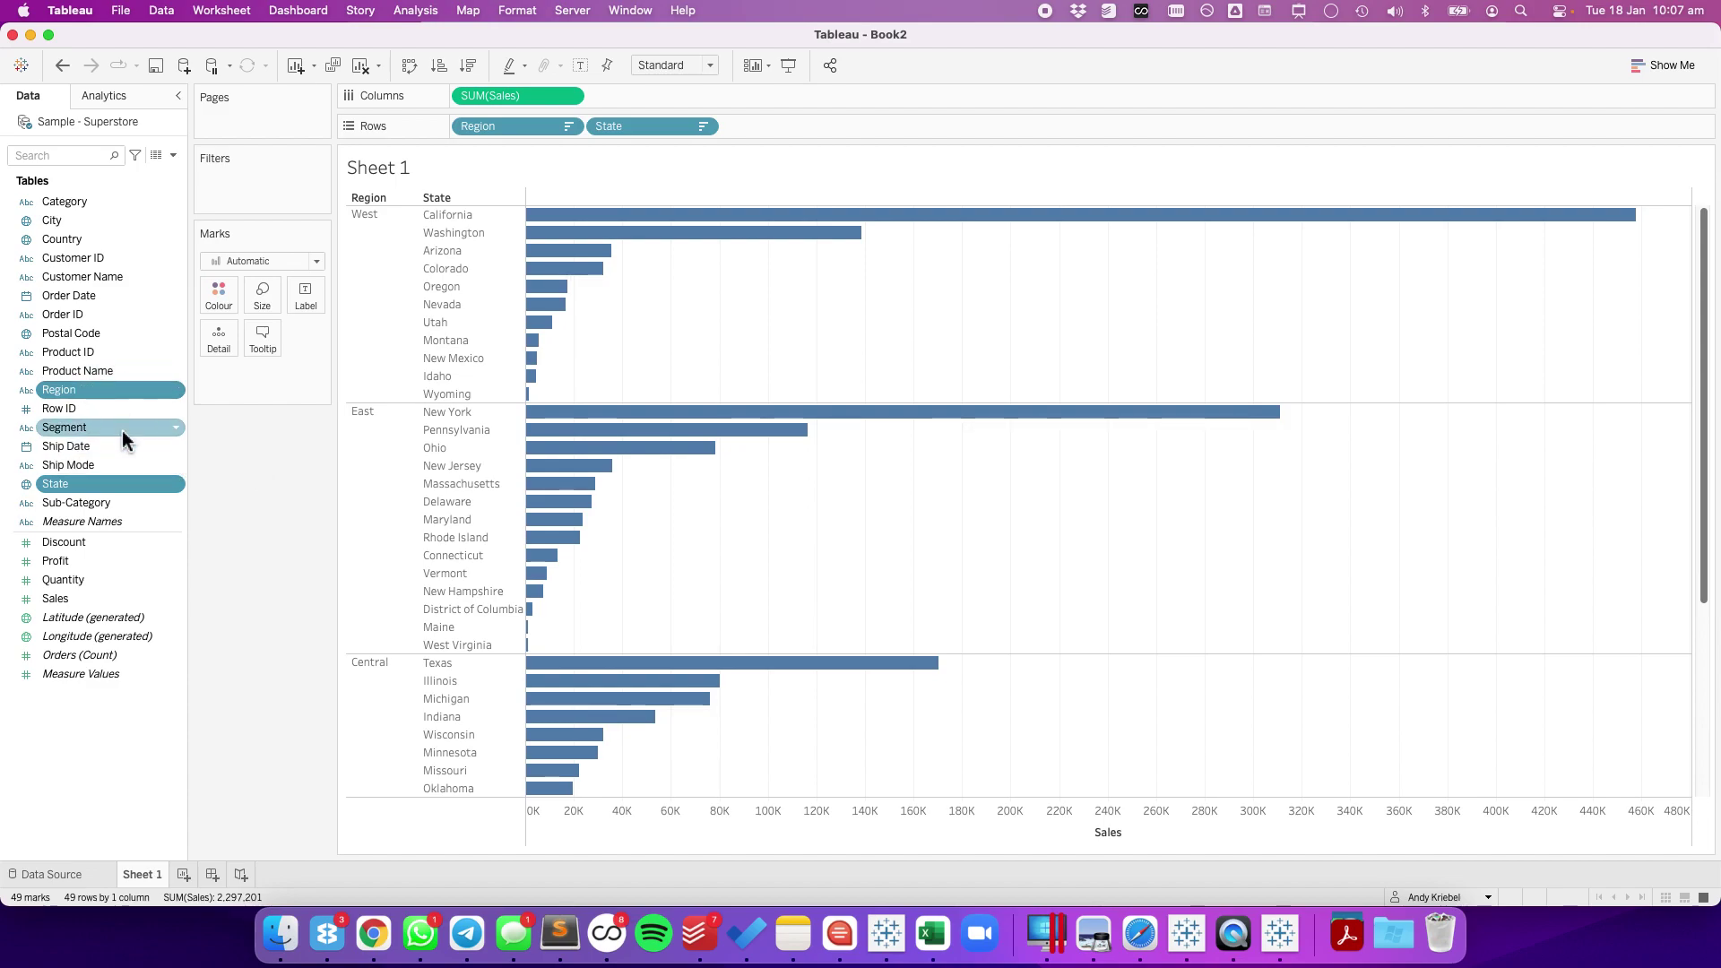
Create a Region Set from Region that includes Central.
right_click(104, 389)
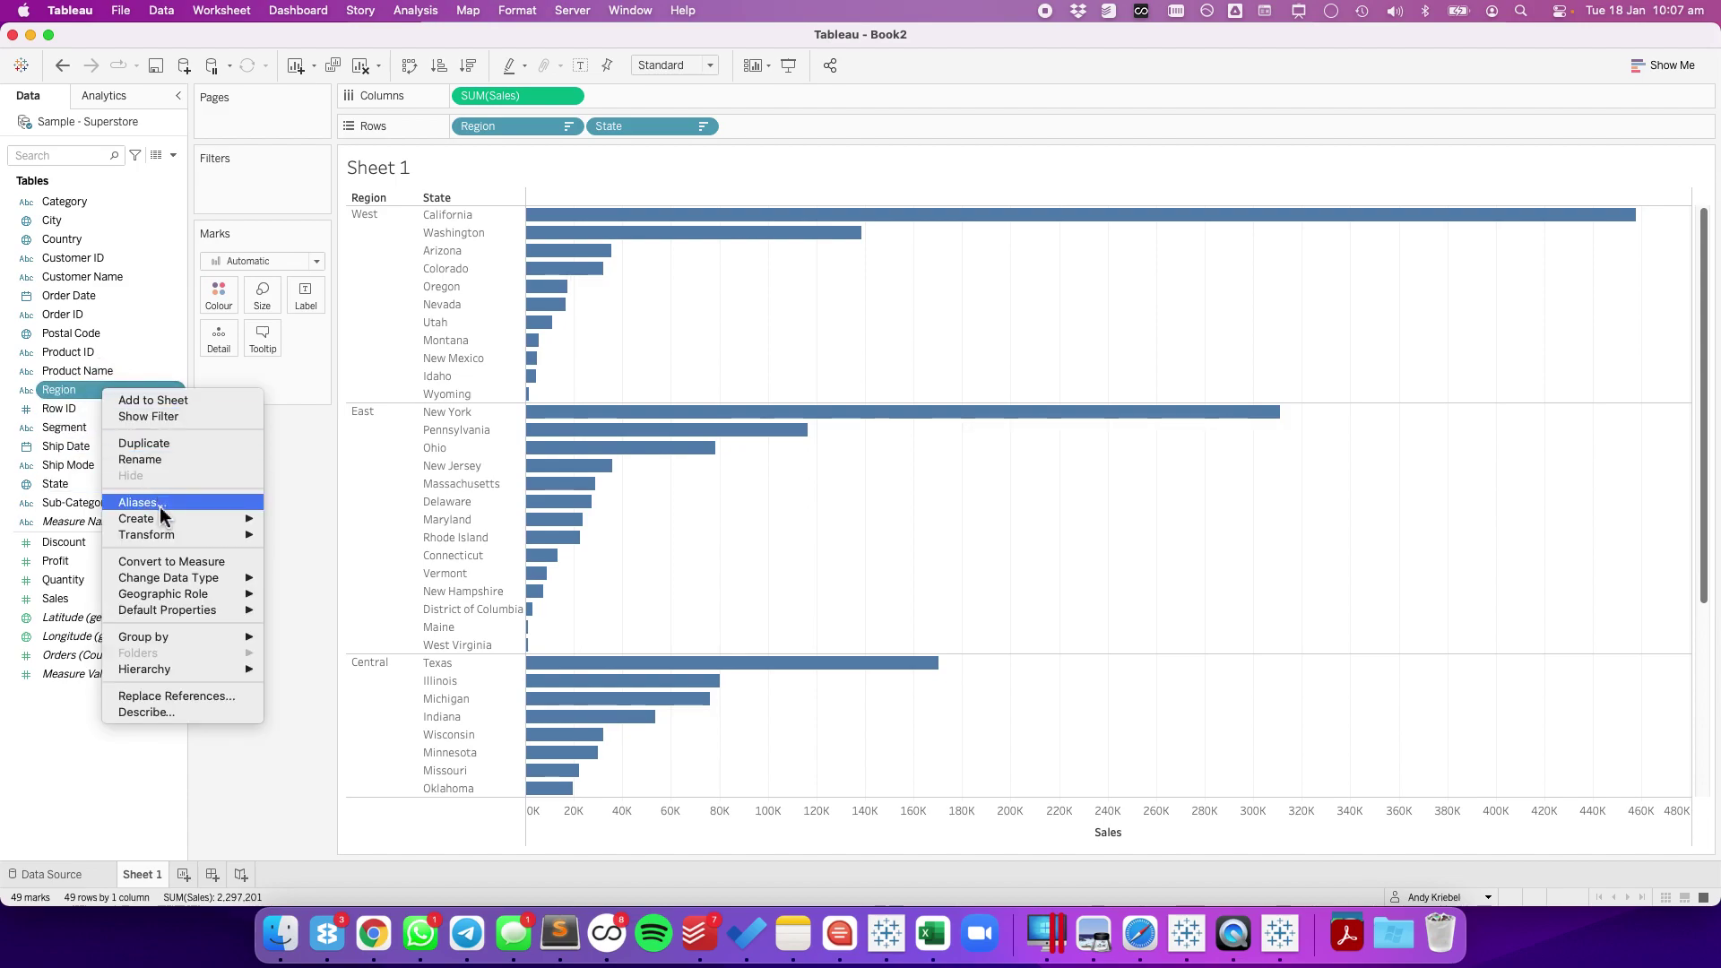
mouse_move(172, 518)
left_click(302, 552)
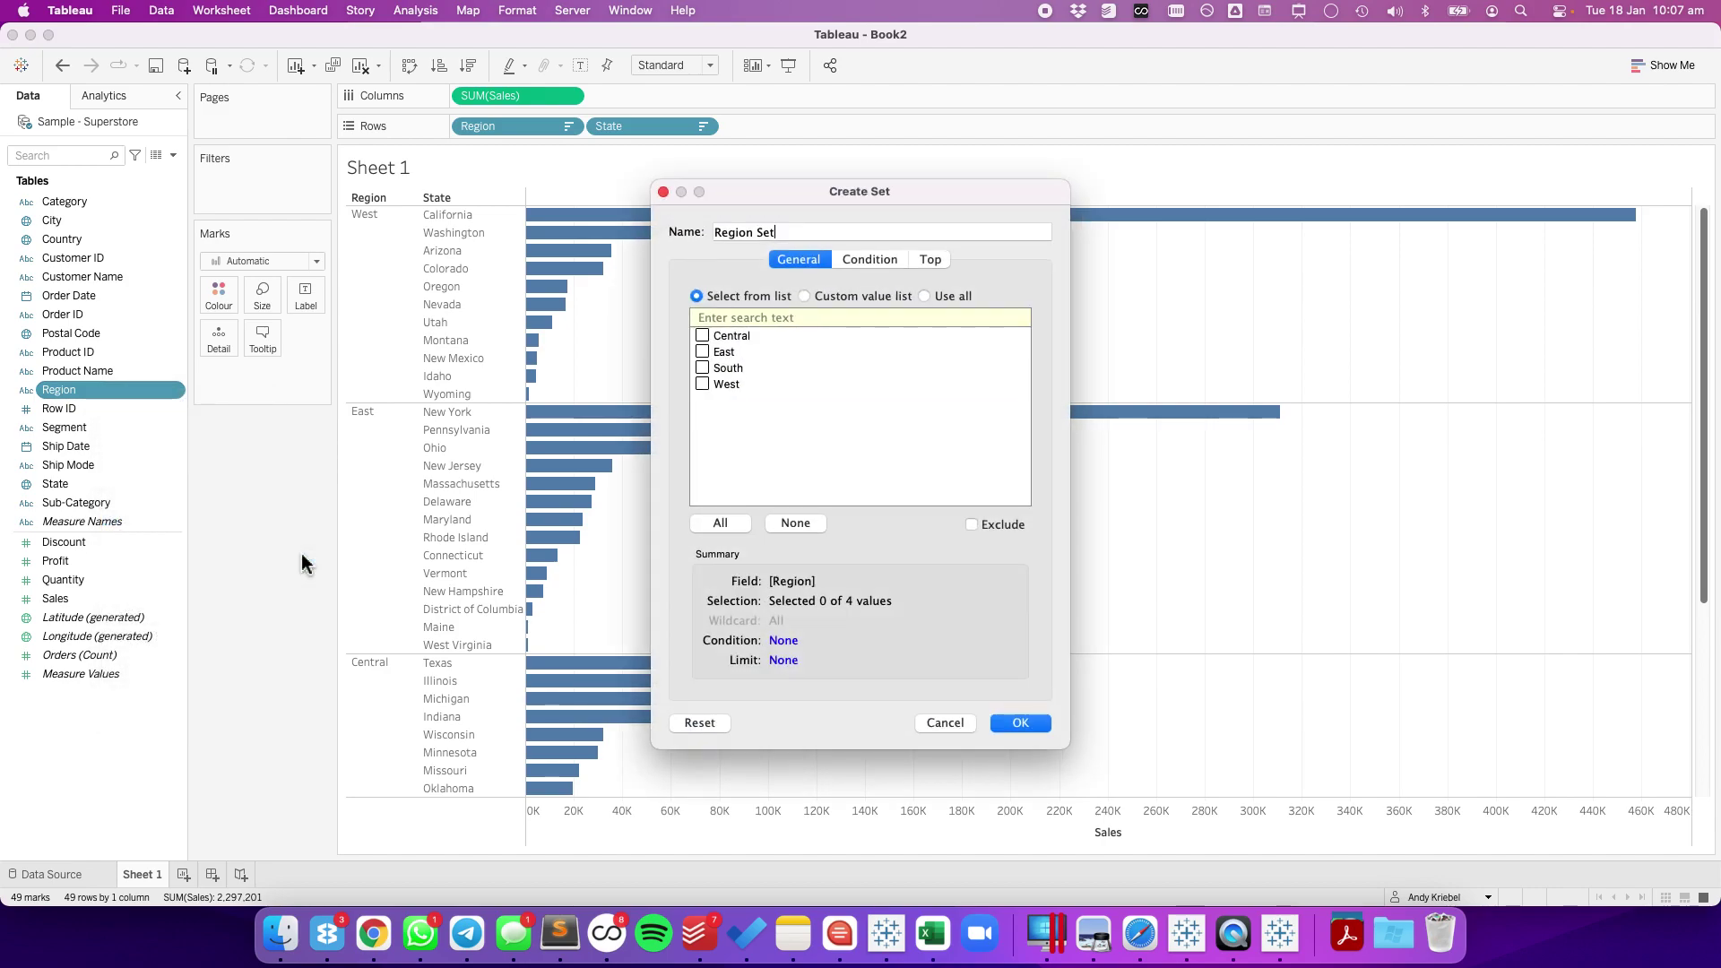
left_click(702, 335)
left_click(1022, 721)
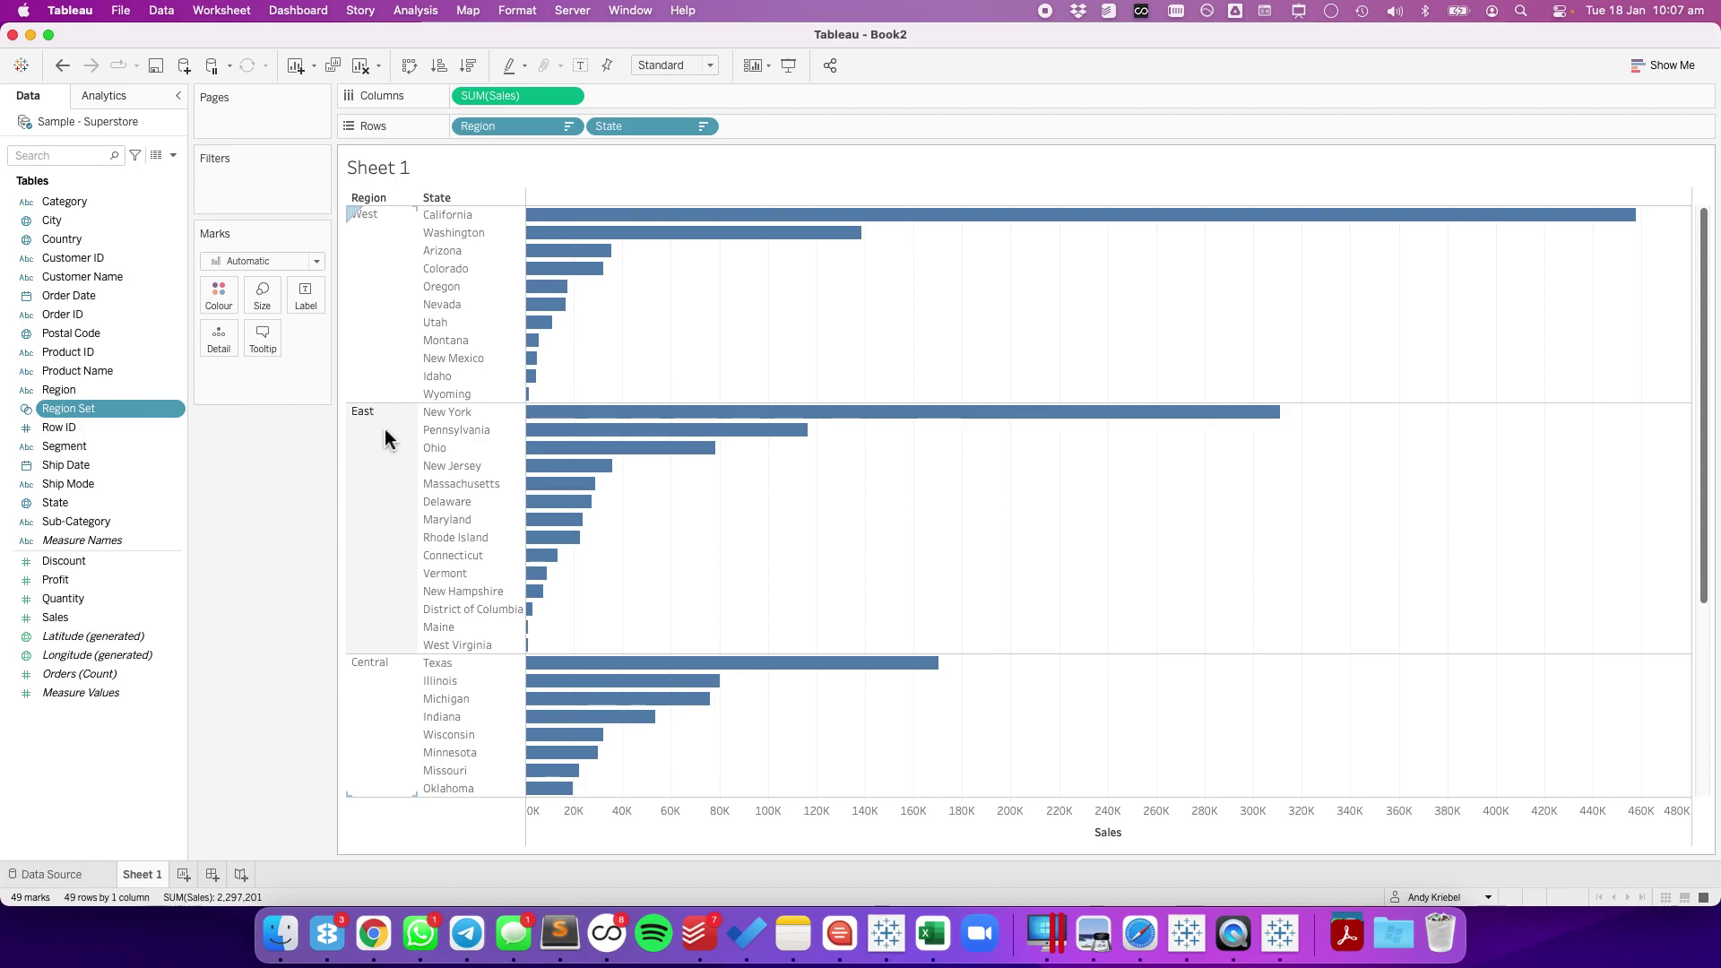
Colour the bars by Region Set and drop State from Rows, leaving four region bars.
left_click_drag(52, 411, 212, 293)
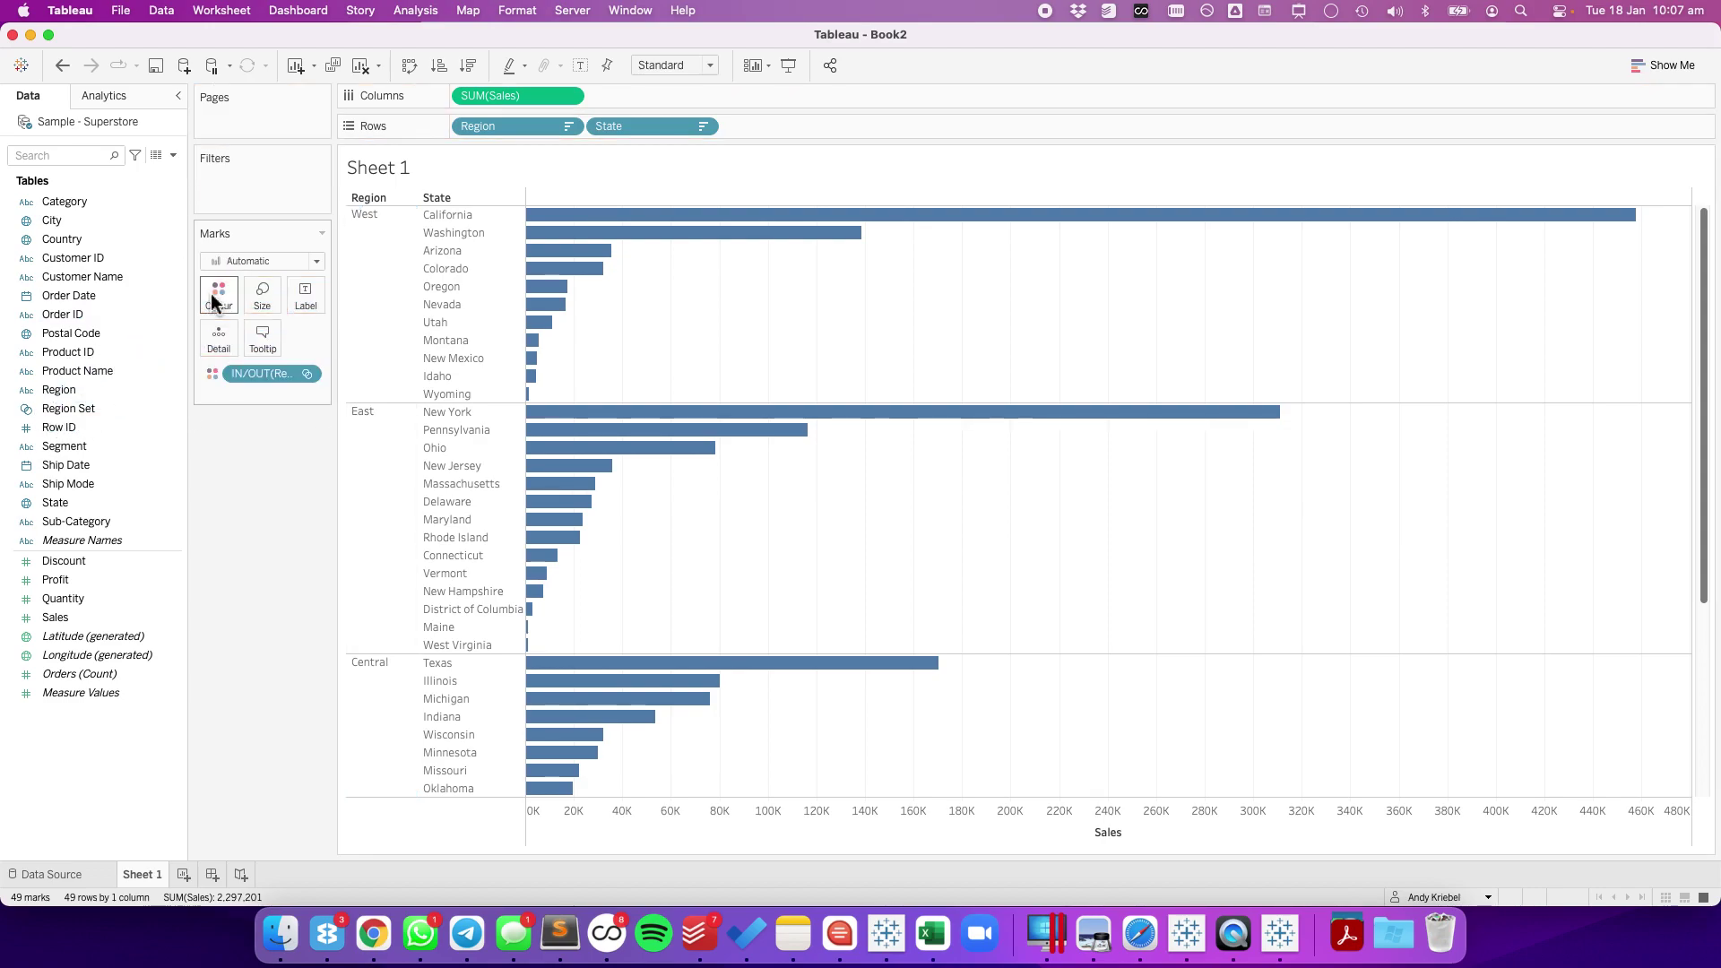
mouse_move(625, 695)
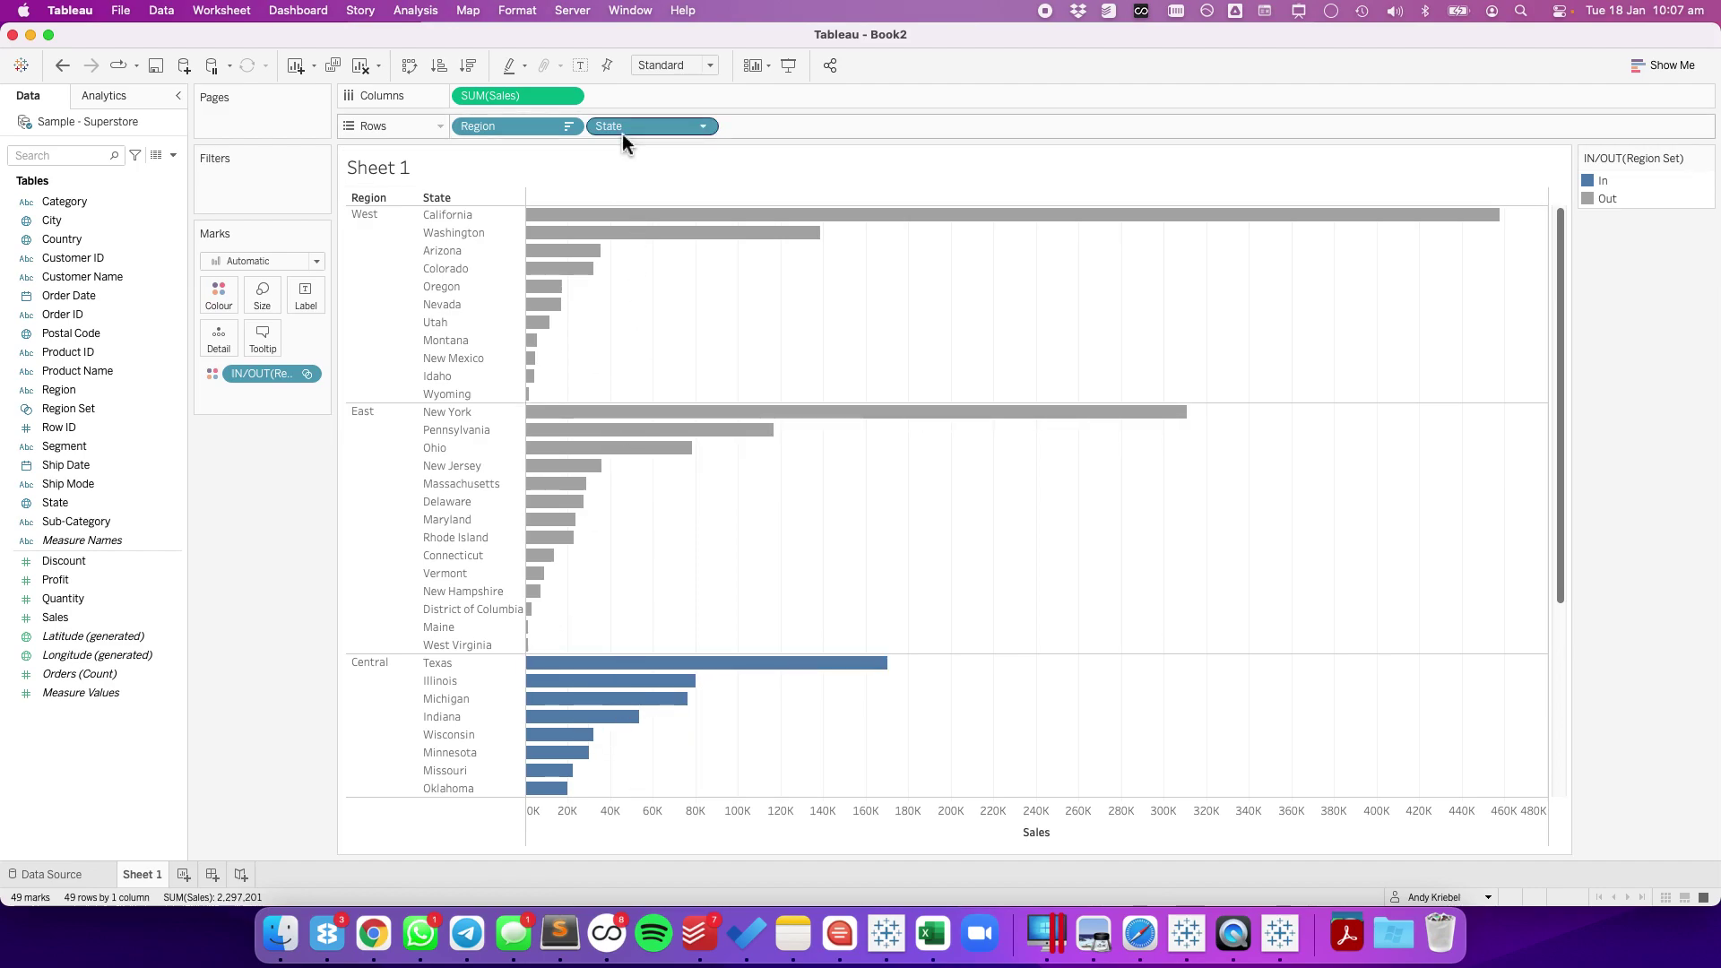
left_click_drag(622, 127, 595, 46)
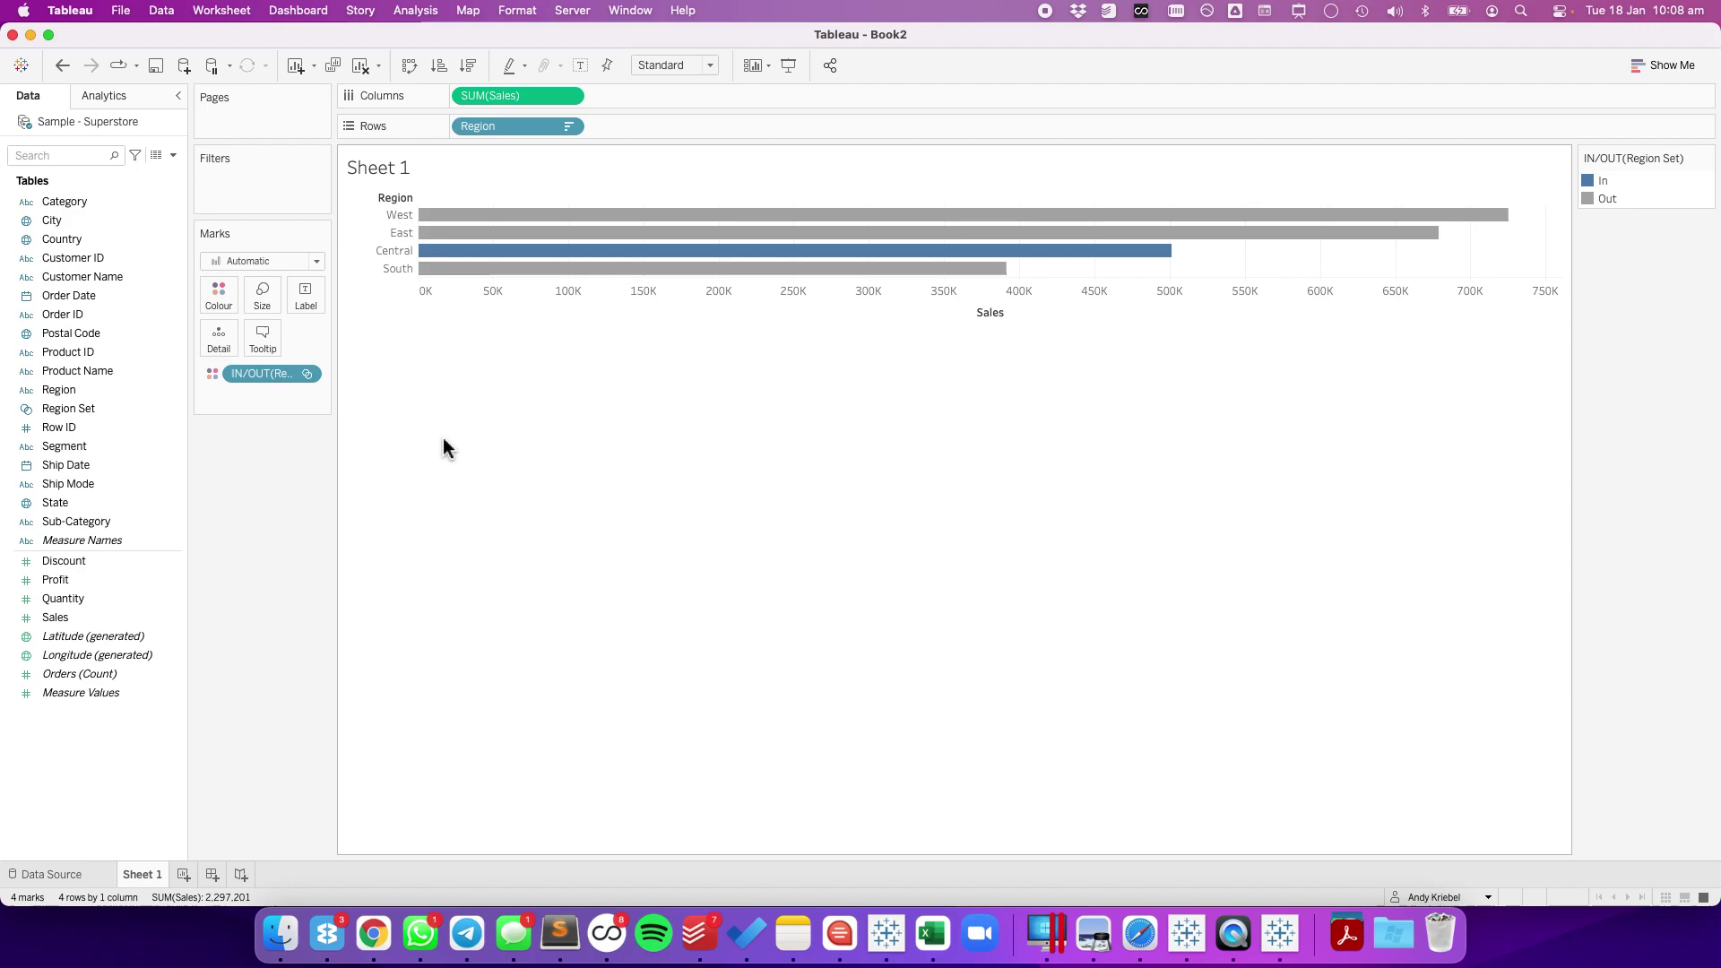
Create calculated field REGION: IF [Region Set] THEN "+ "+[Region] ELSE "- "+[Region] END.
left_click(172, 155)
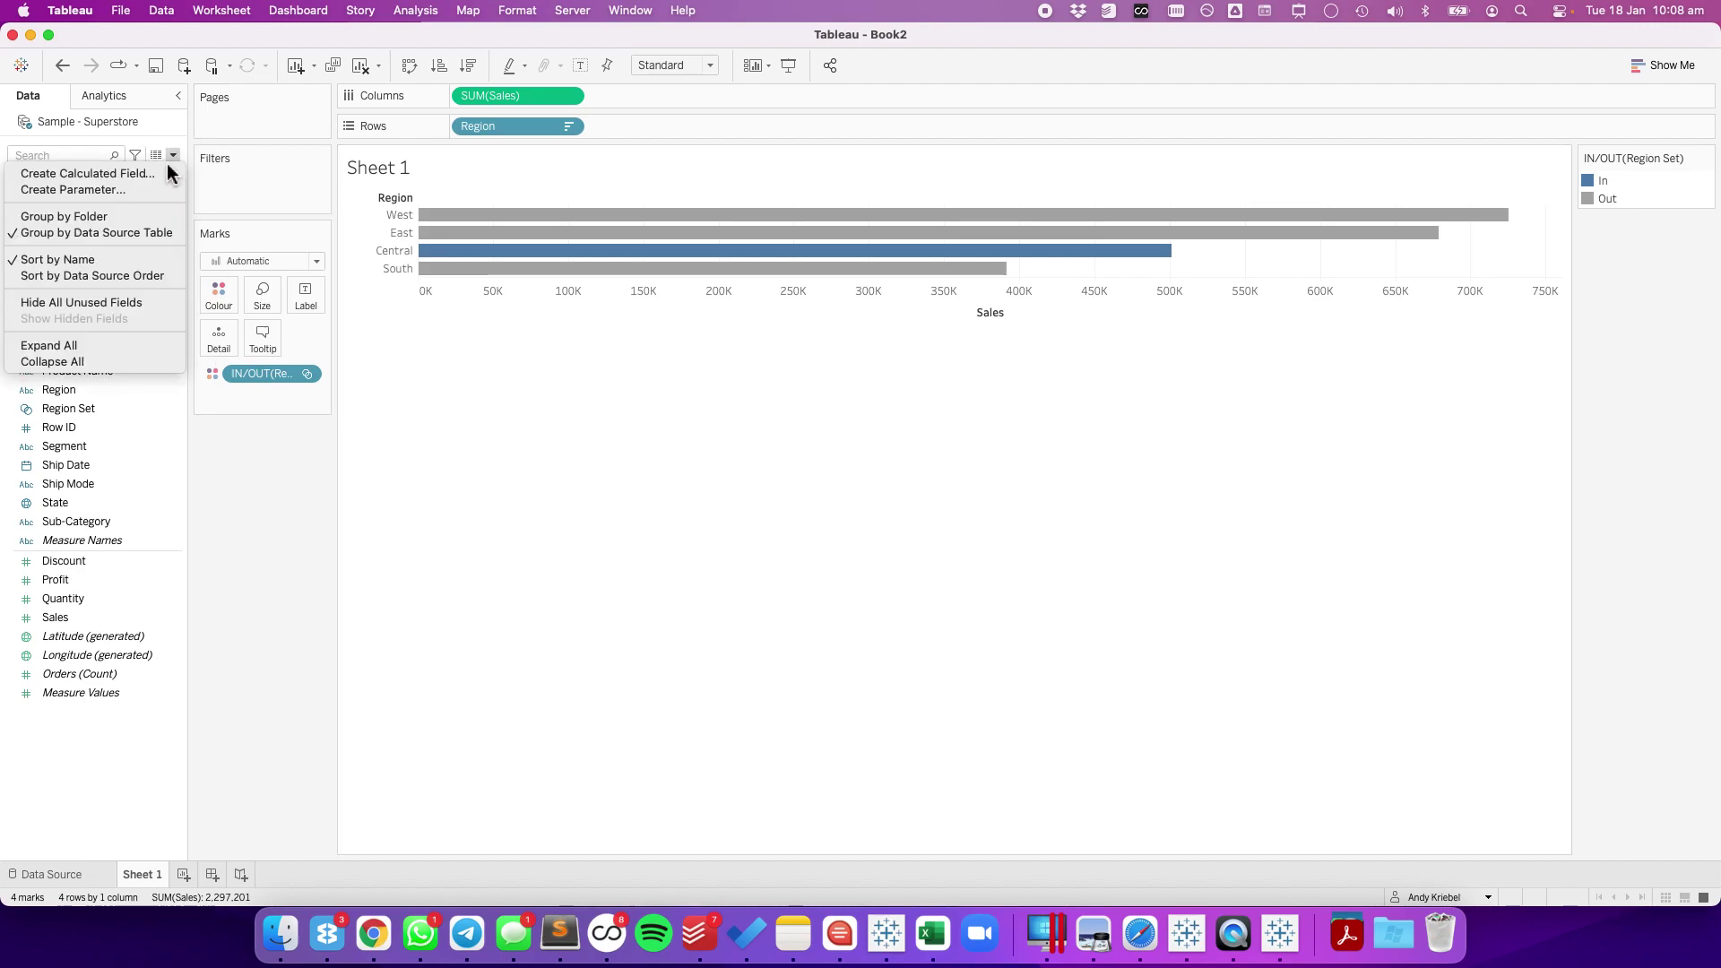
left_click(161, 173)
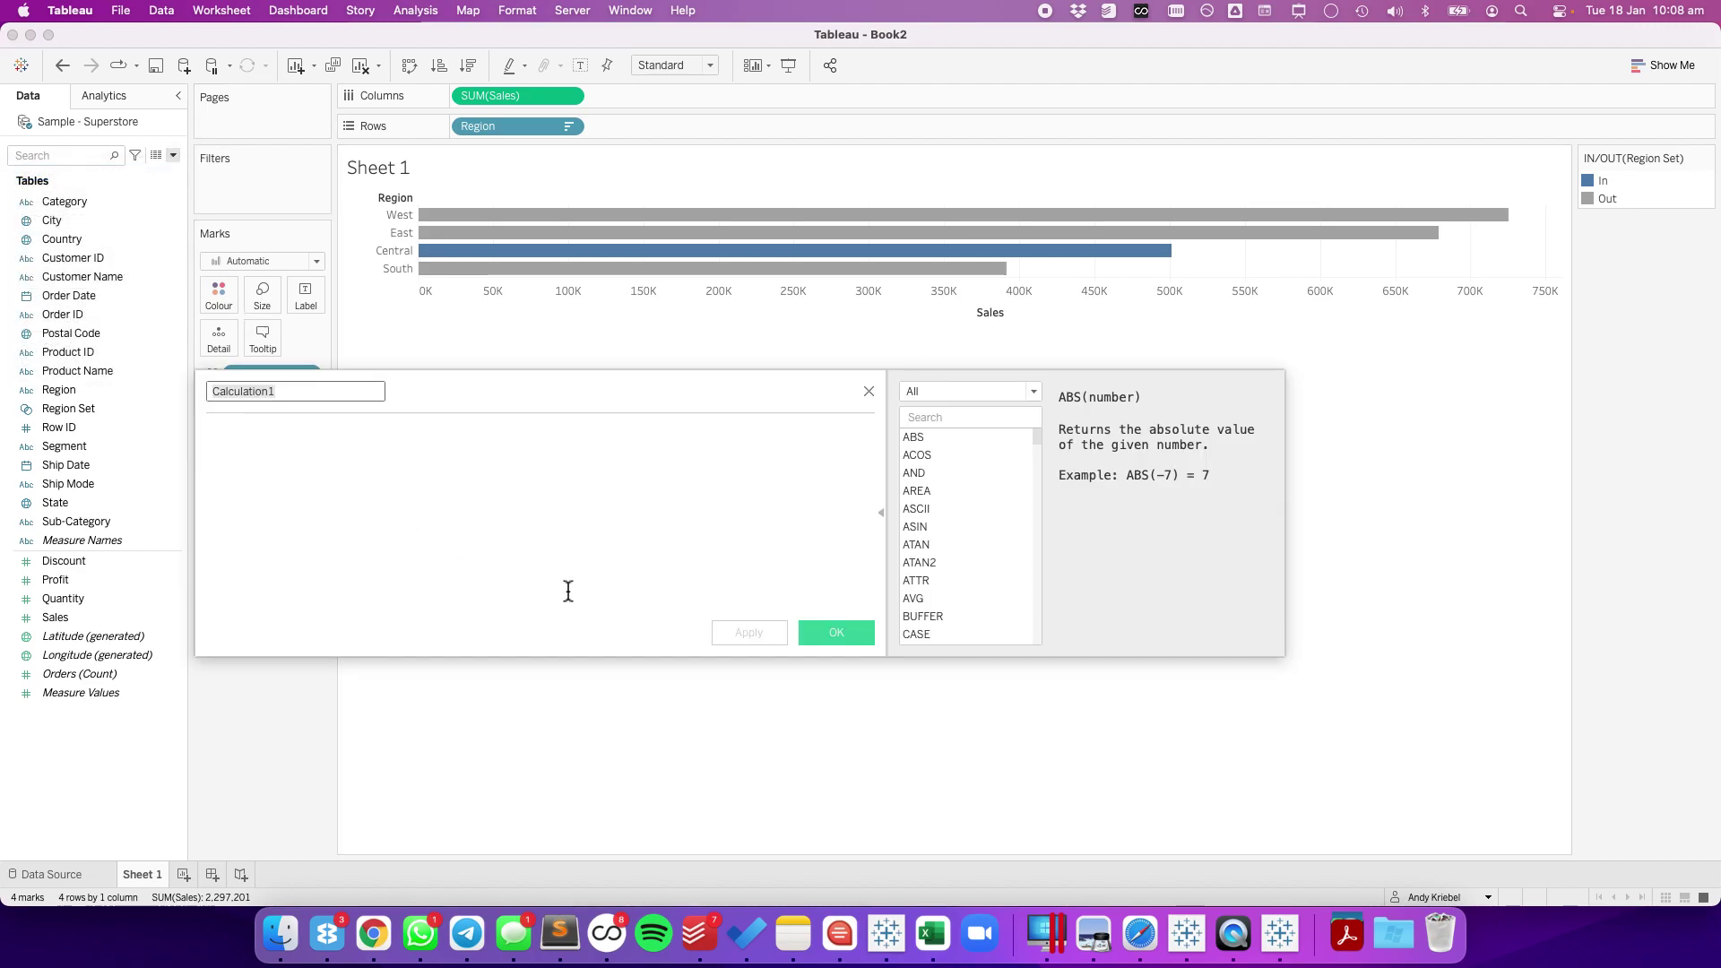
type("REGION")
key("Tab")
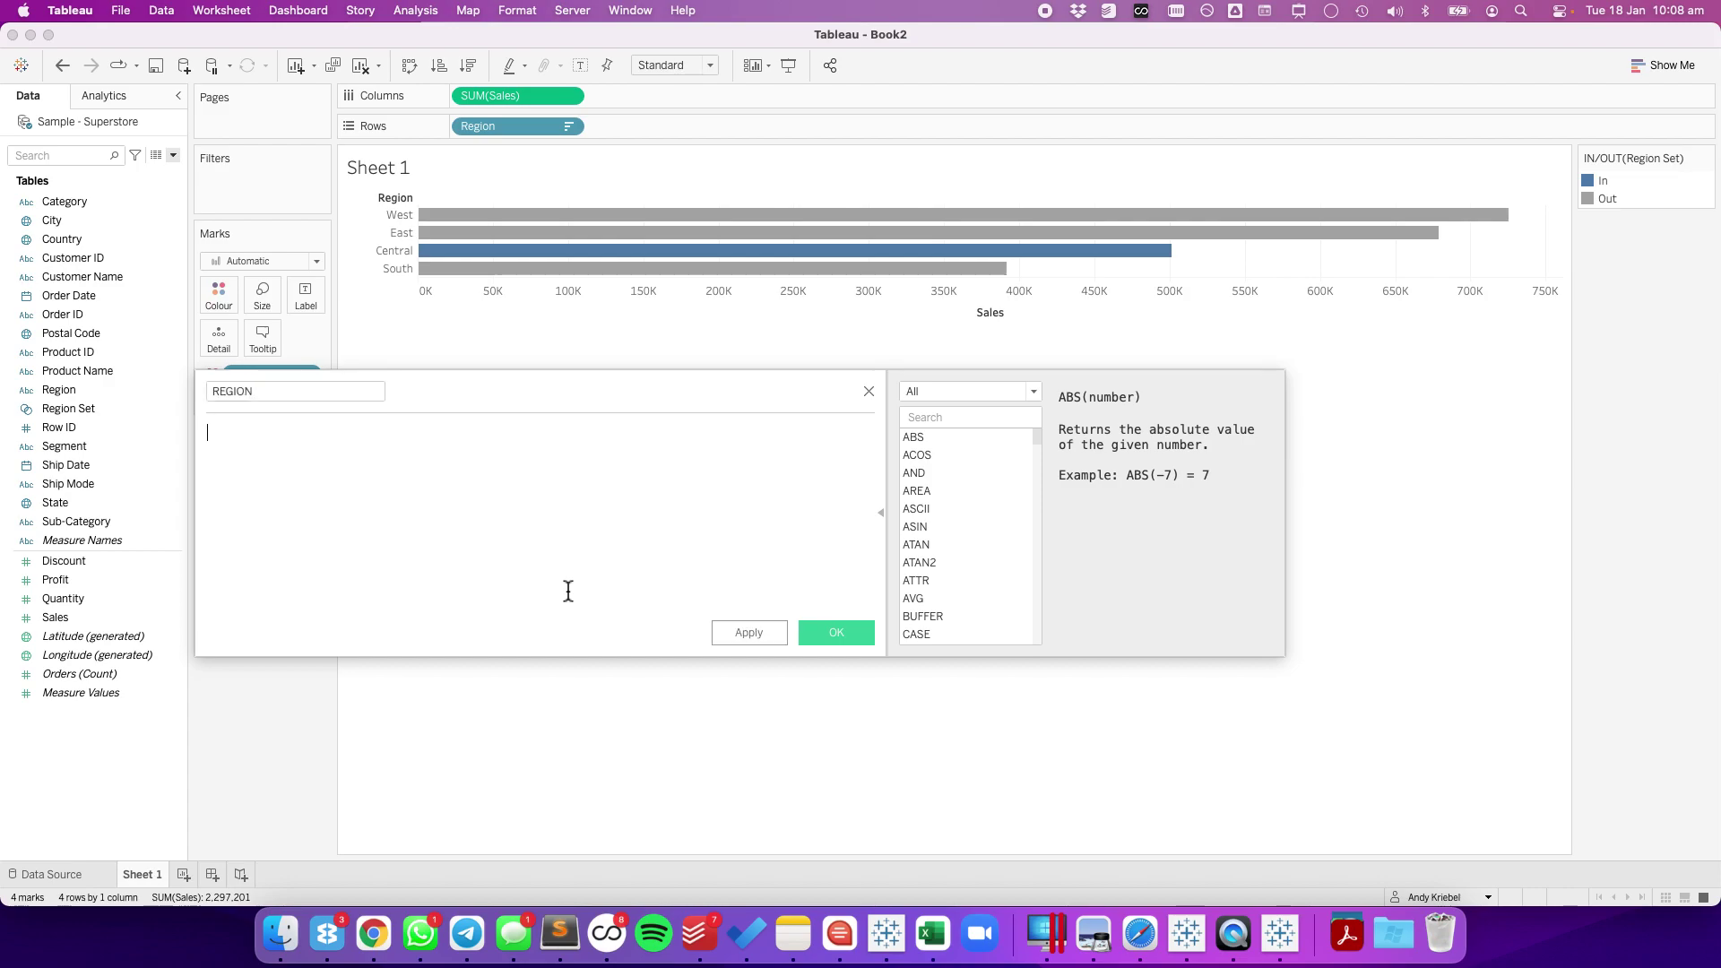
type("IF re")
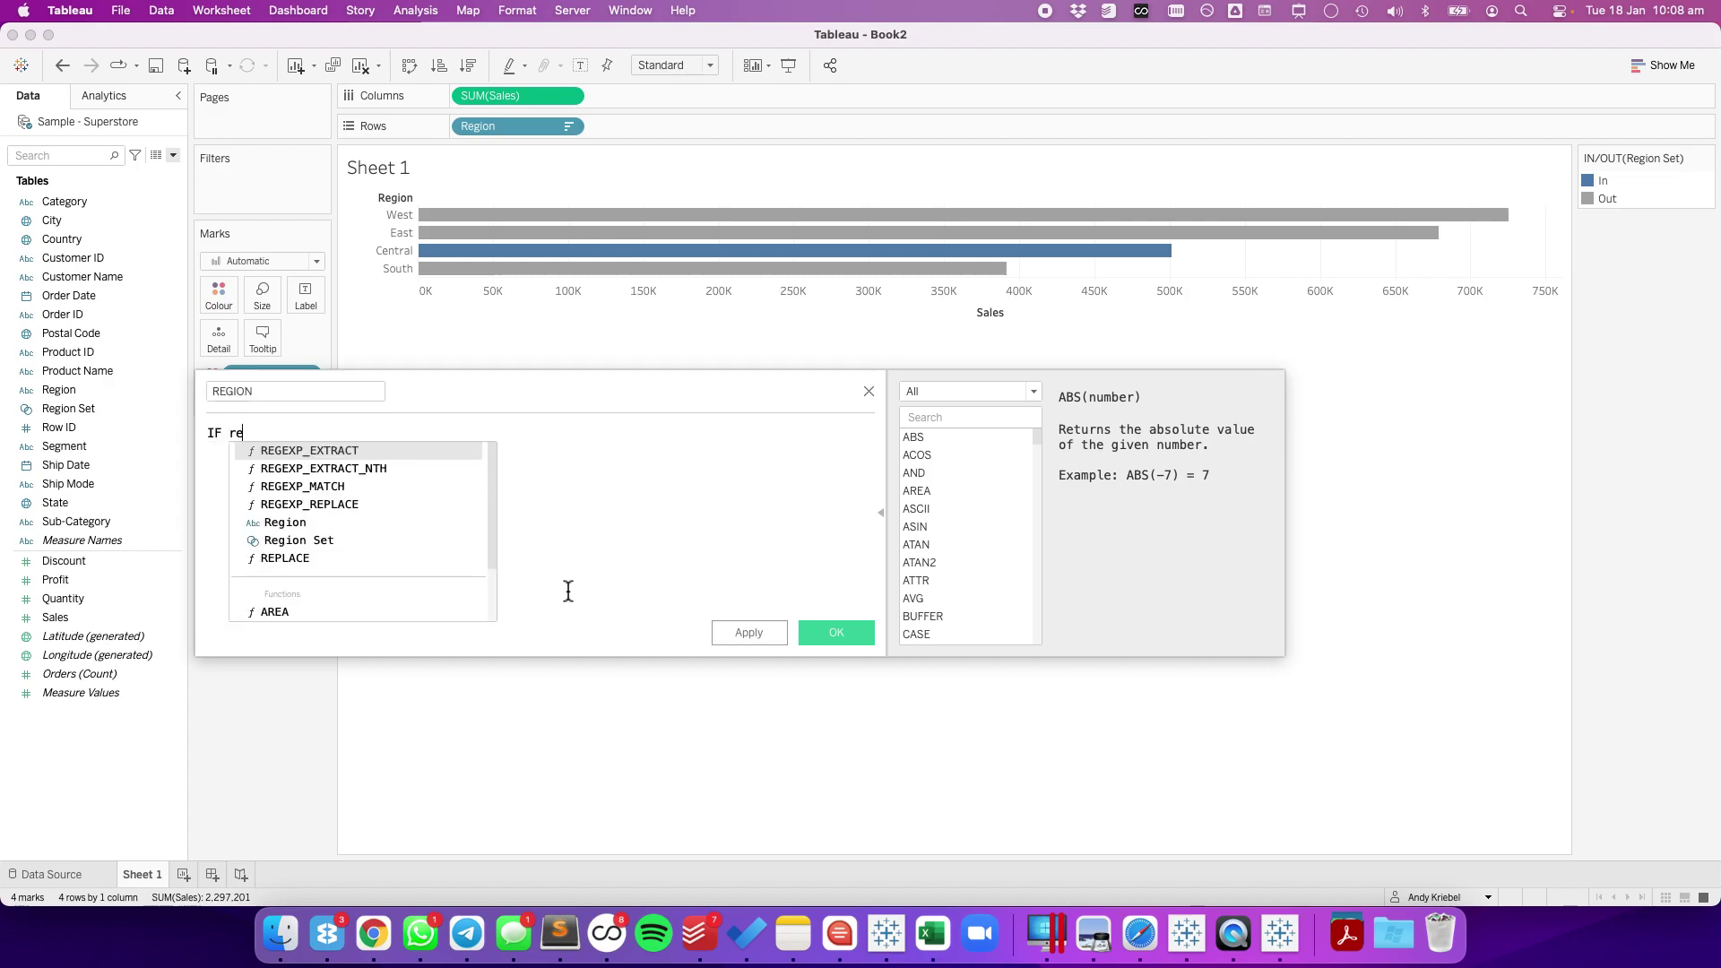
key("Down")
key("Down")
key("Down")
key("Down")
key("Down")
key("Return")
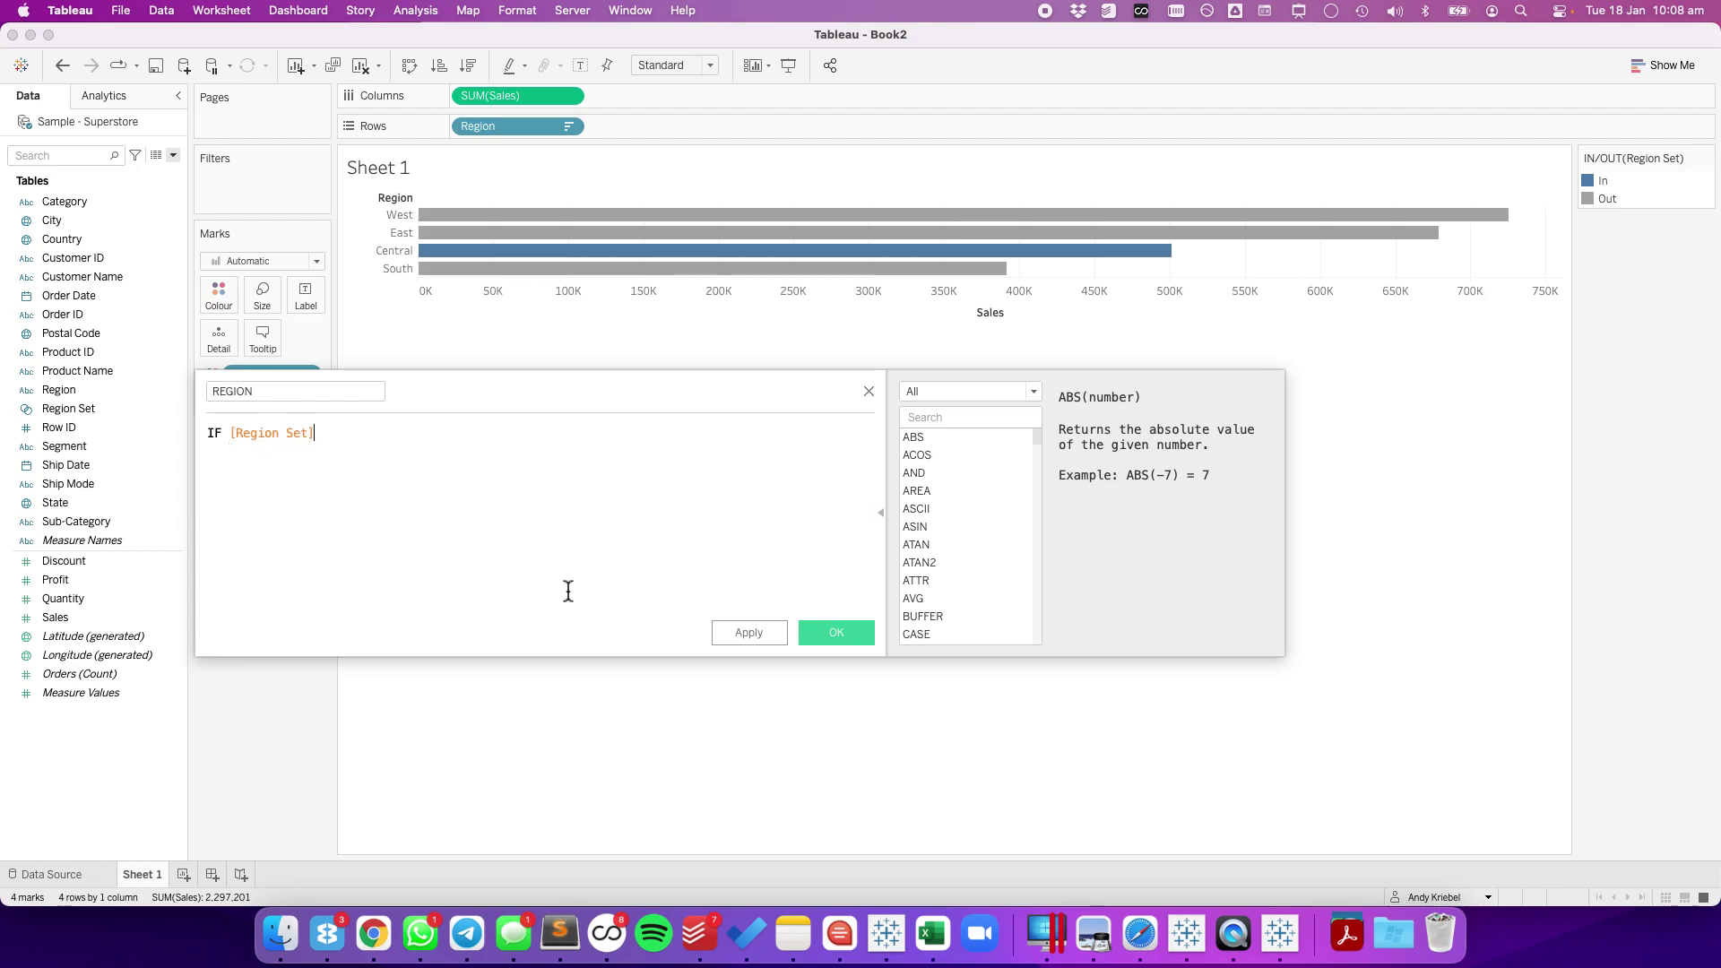
type("THEN \"+ \" + reg")
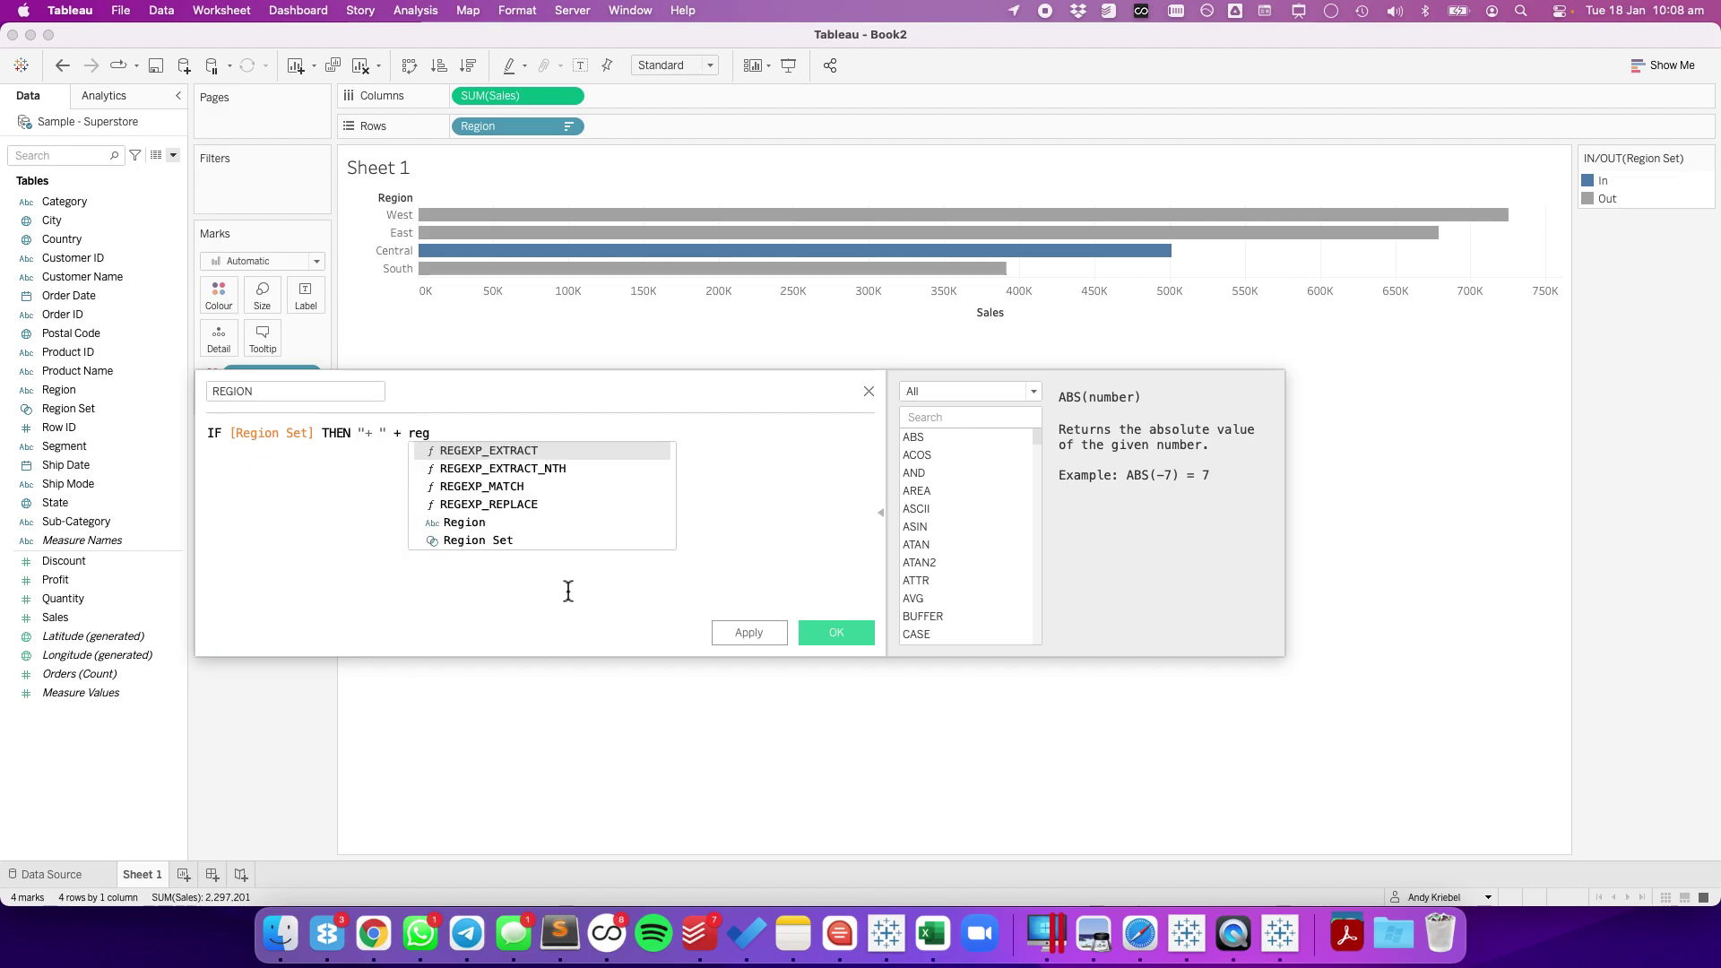
key("Down")
key("Down")
key("Down")
key("Return")
key("Return")
type("E")
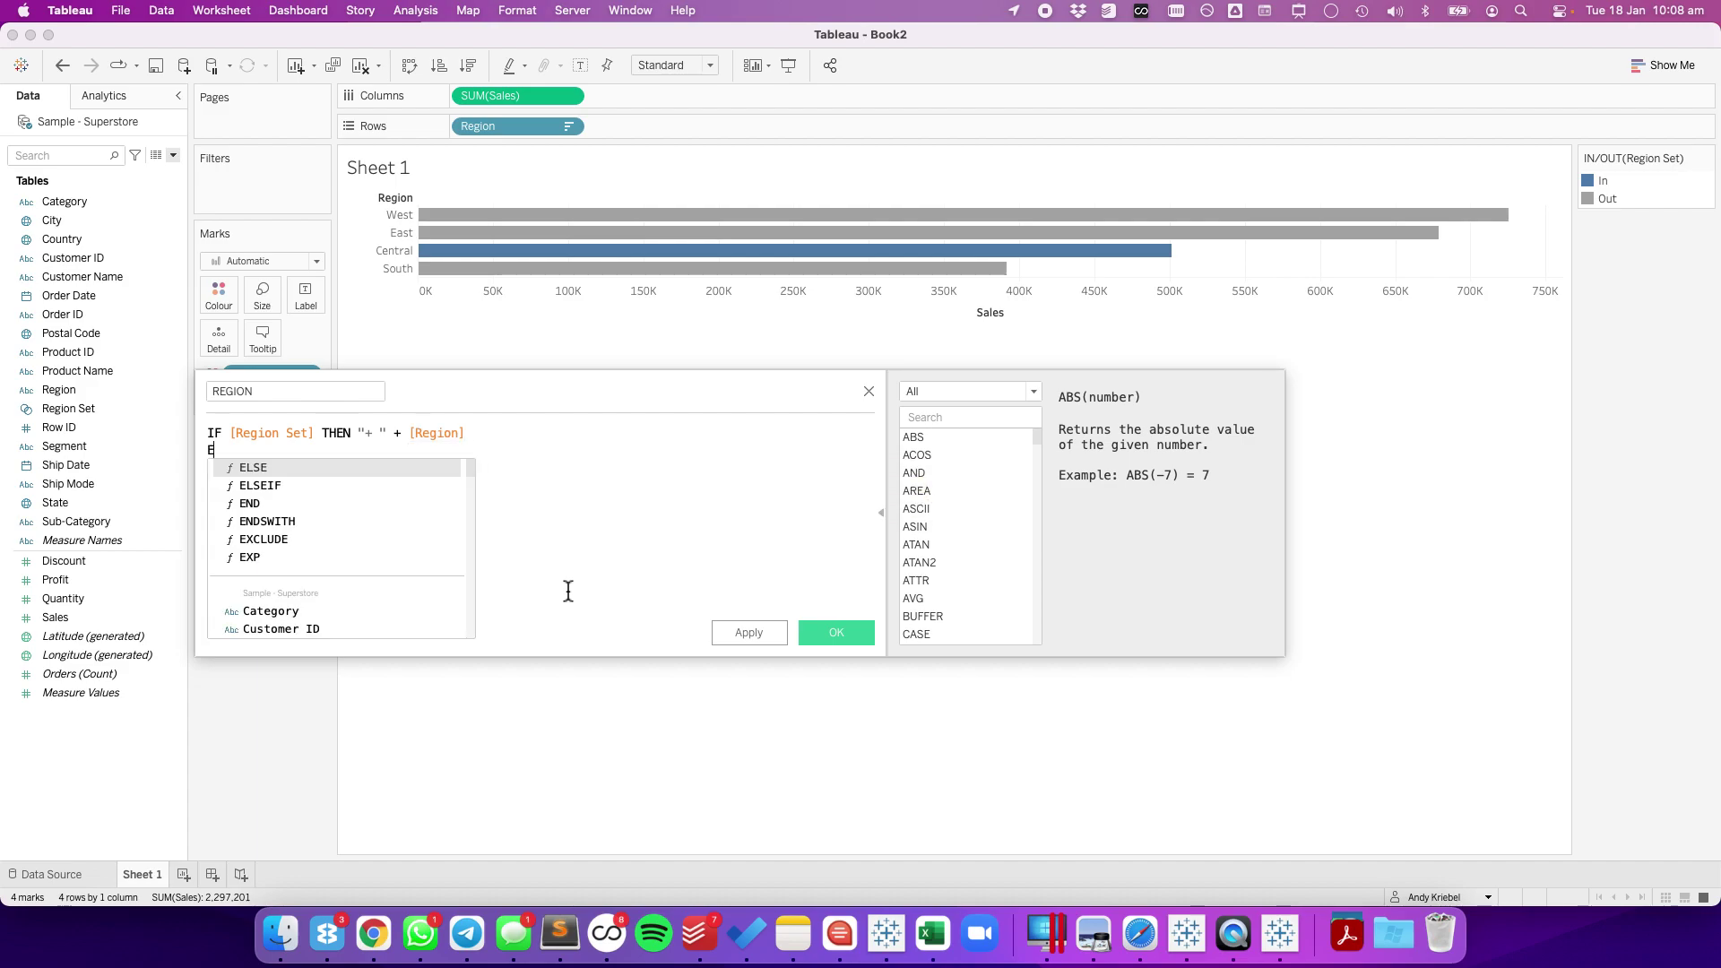
type("S")
key("BackSpace")
type("LSE")
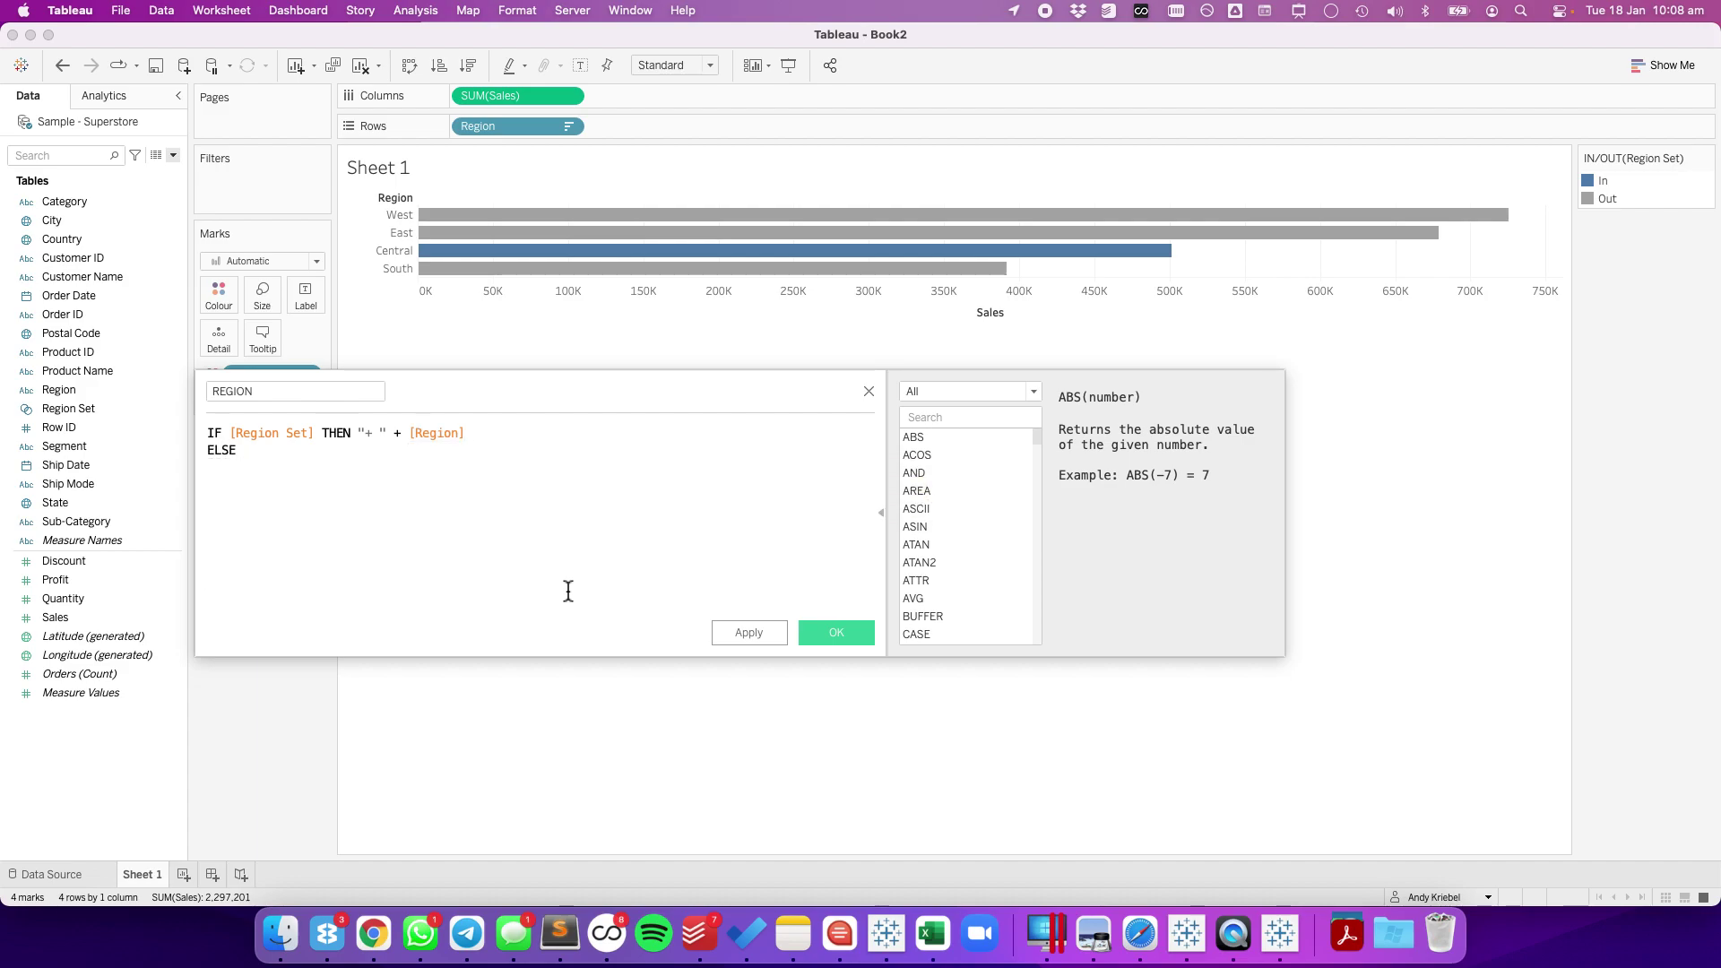
type(" \"- \" + Regio")
key("Return")
type("END")
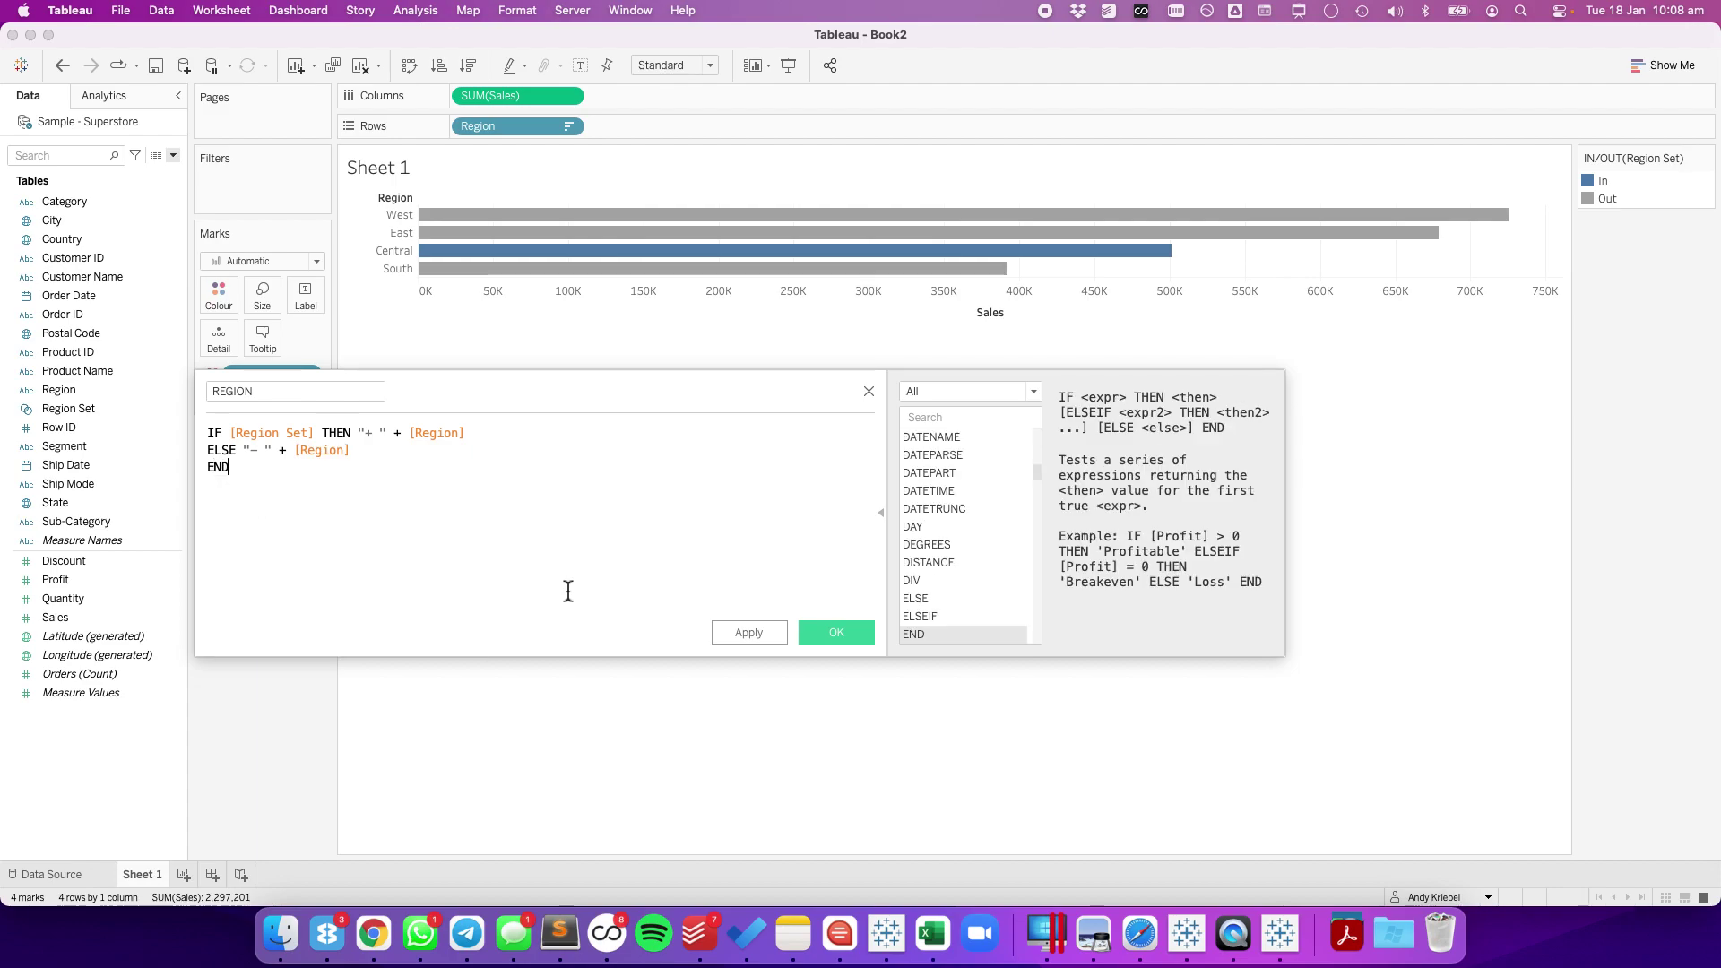
left_click(836, 632)
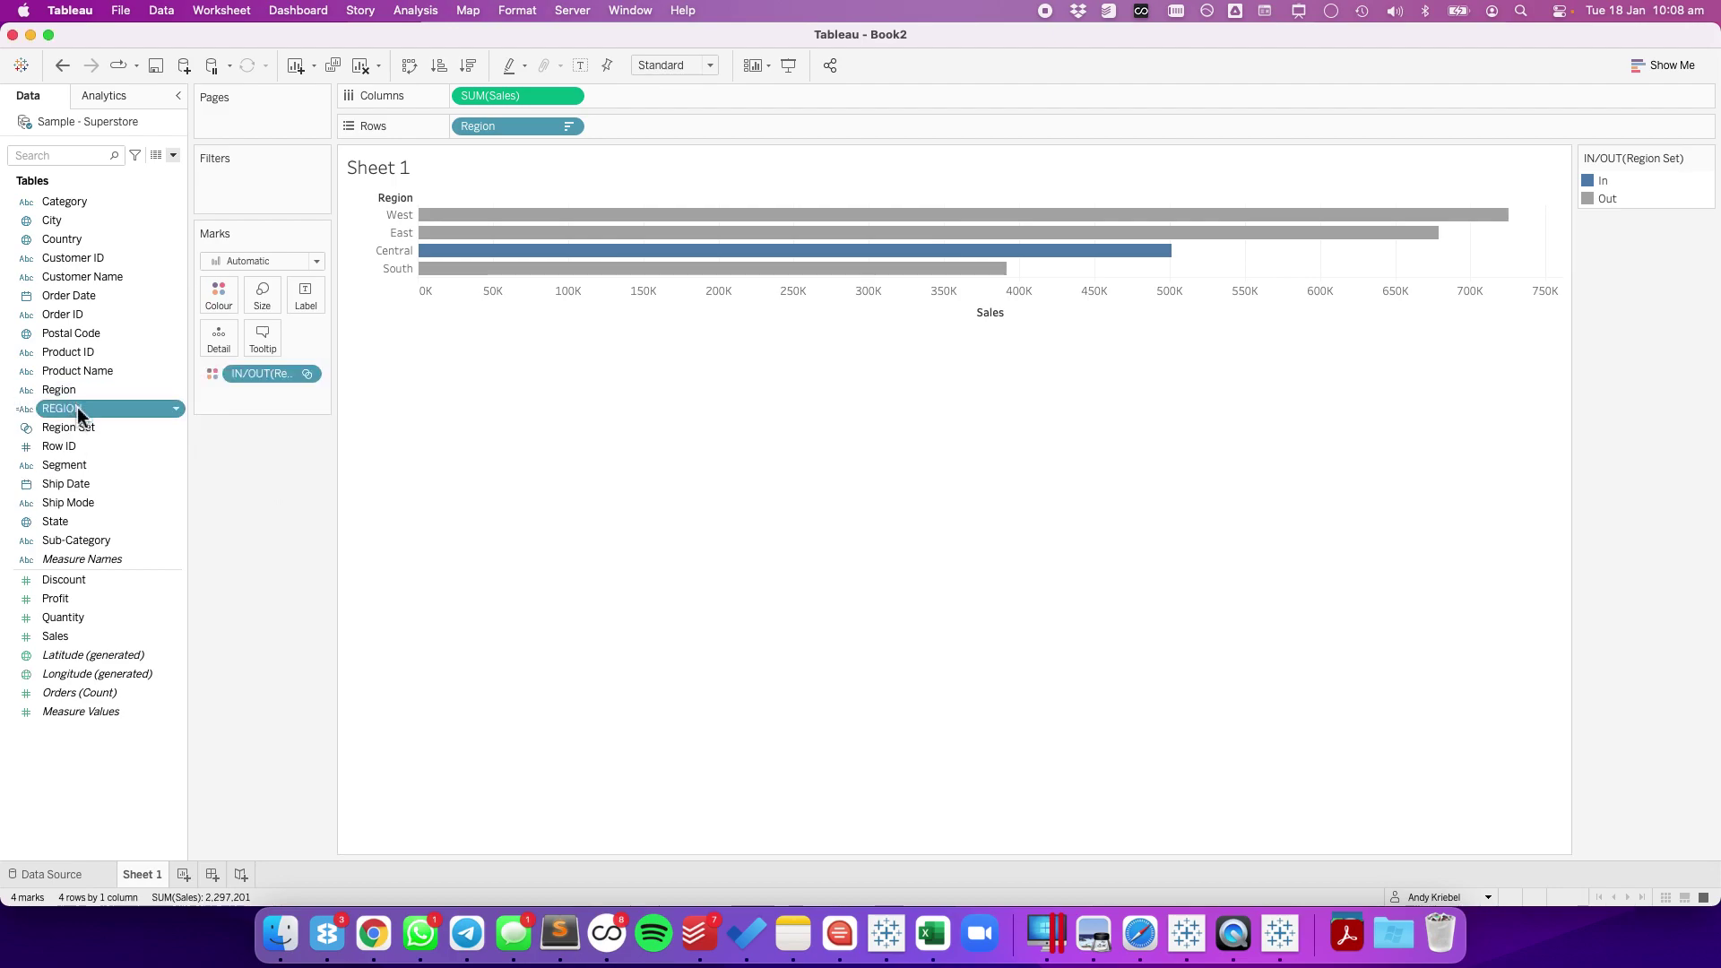
Place REGION on Rows after Region, labelling bars + Central, - West, - East, - South.
left_click_drag(81, 408, 633, 124)
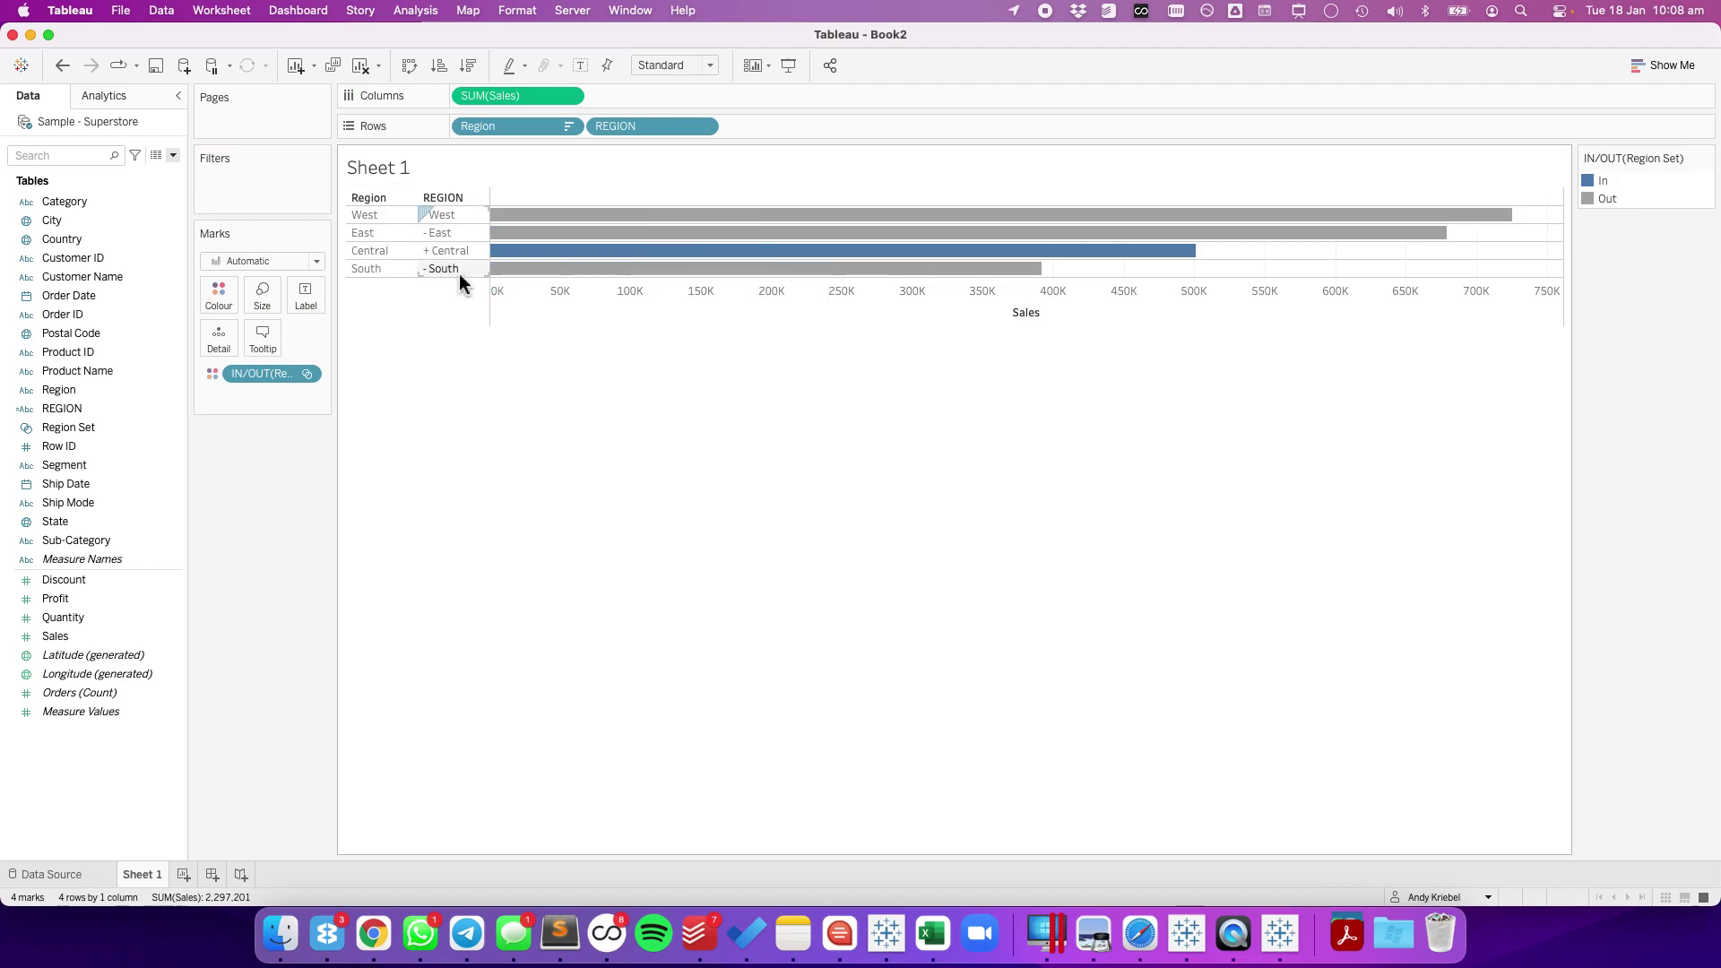
left_click(176, 156)
Create calculated field STATE: if [Region Set] then [State] ELSE '' END.
left_click(156, 174)
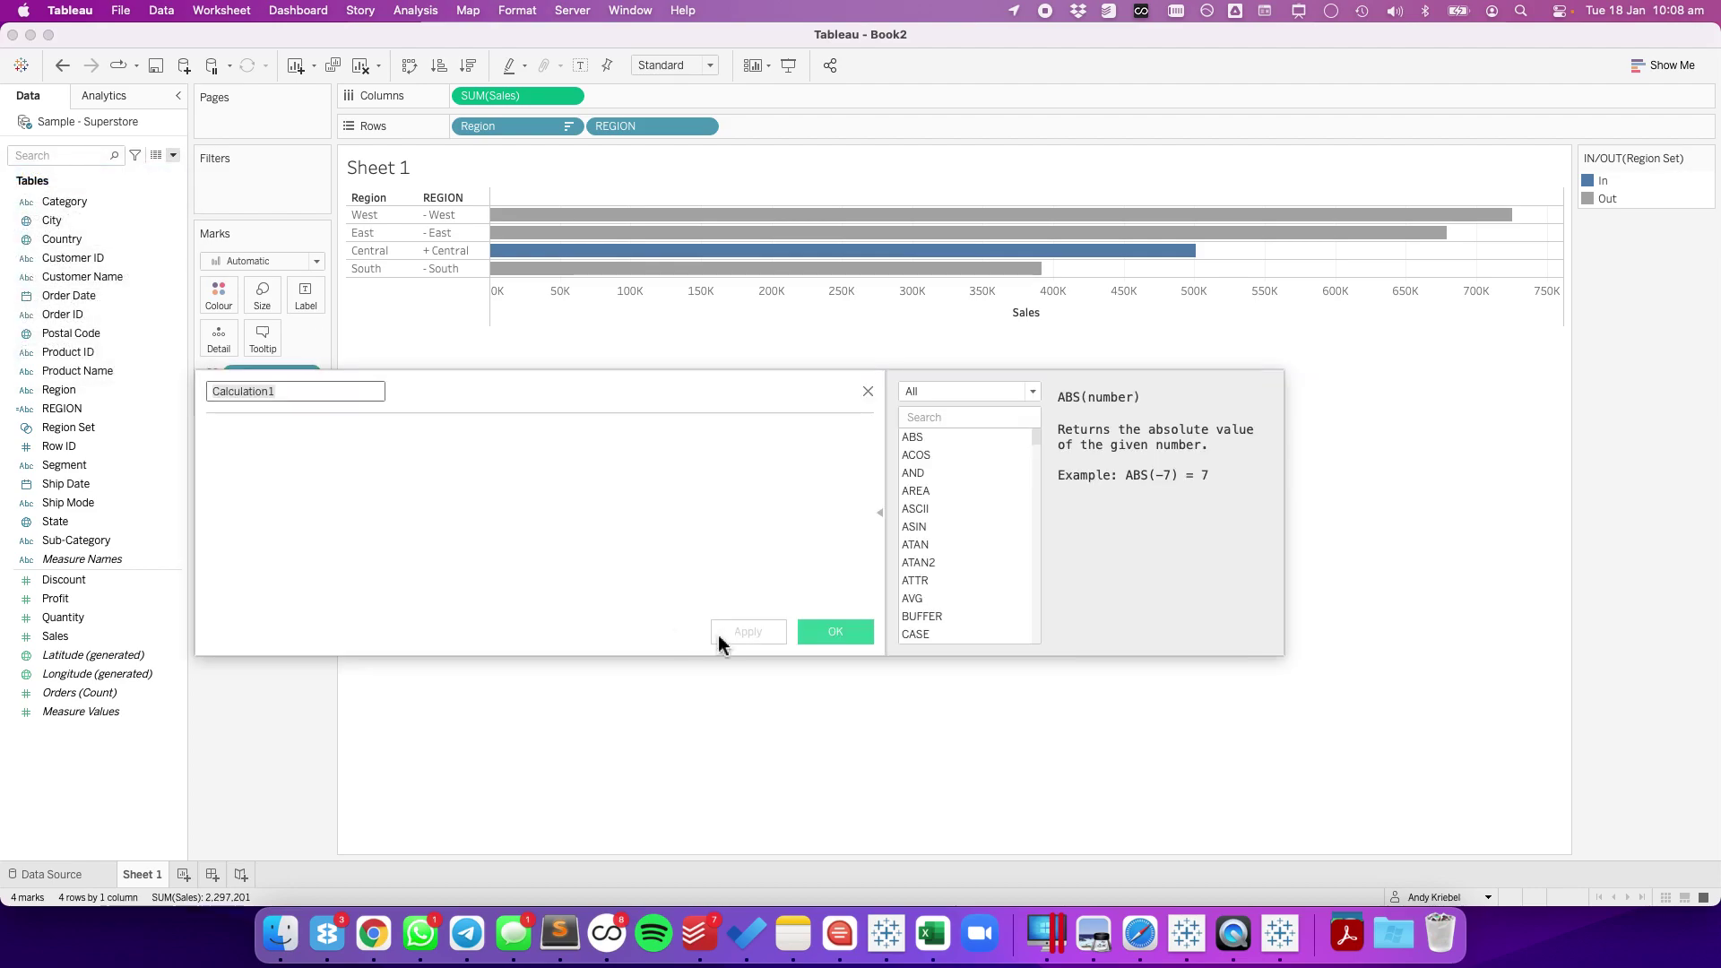
type("STATE")
key("Tab")
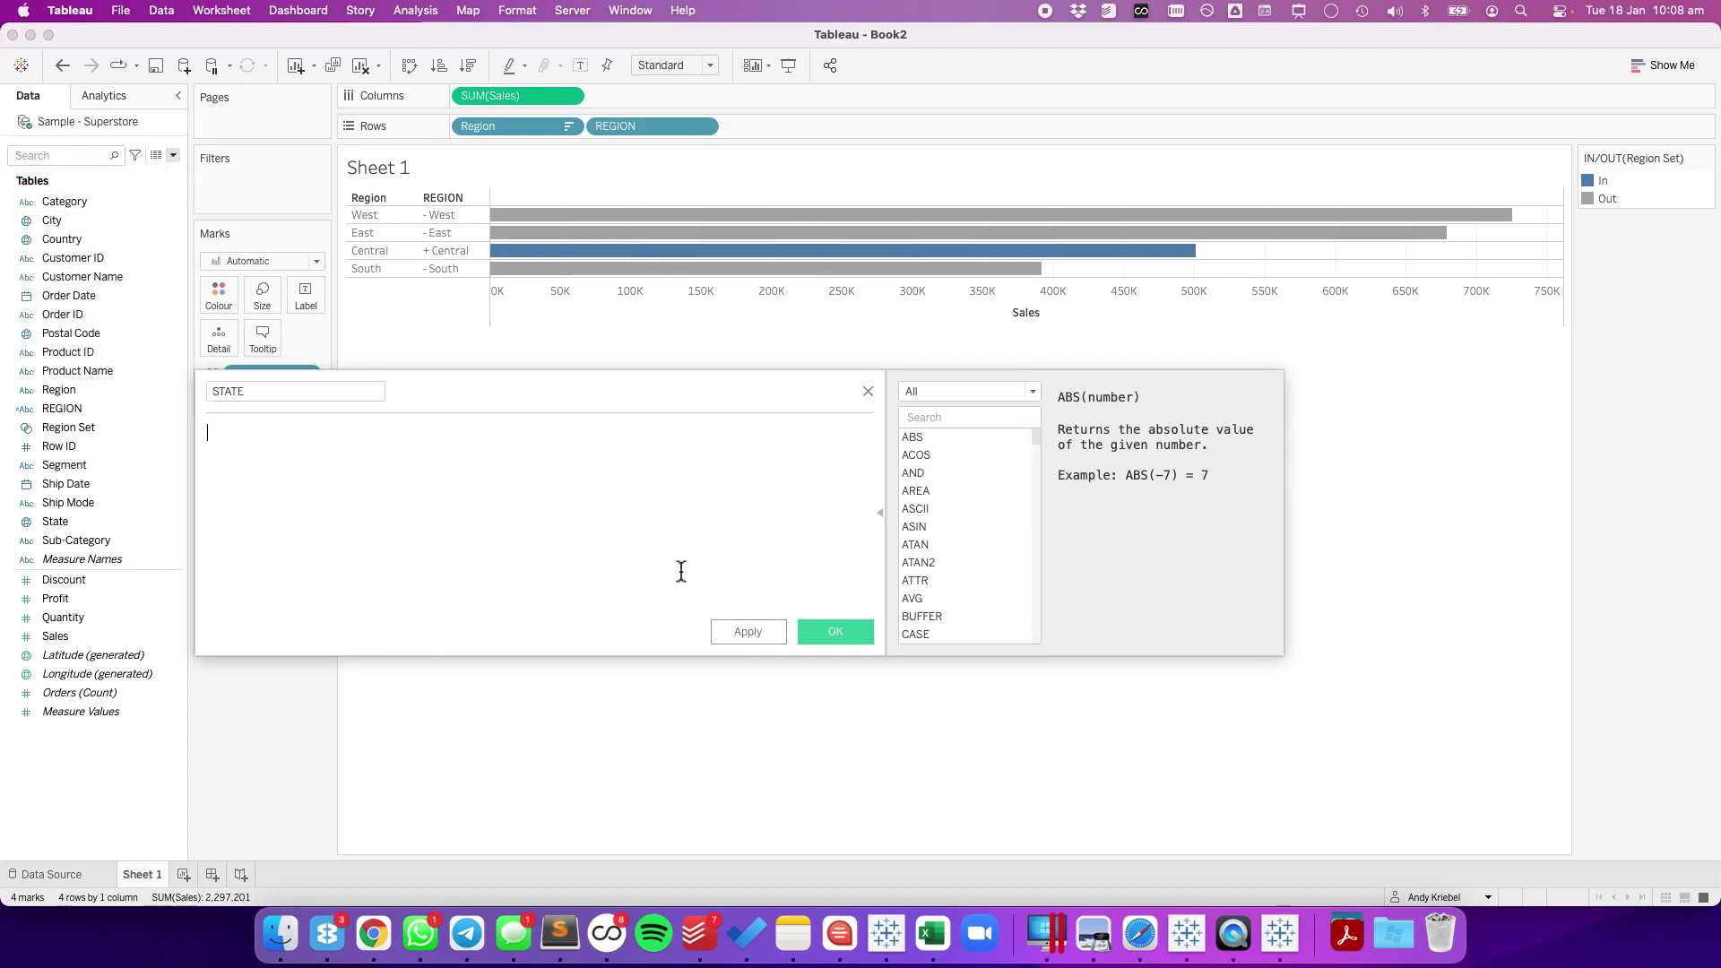
type("if re")
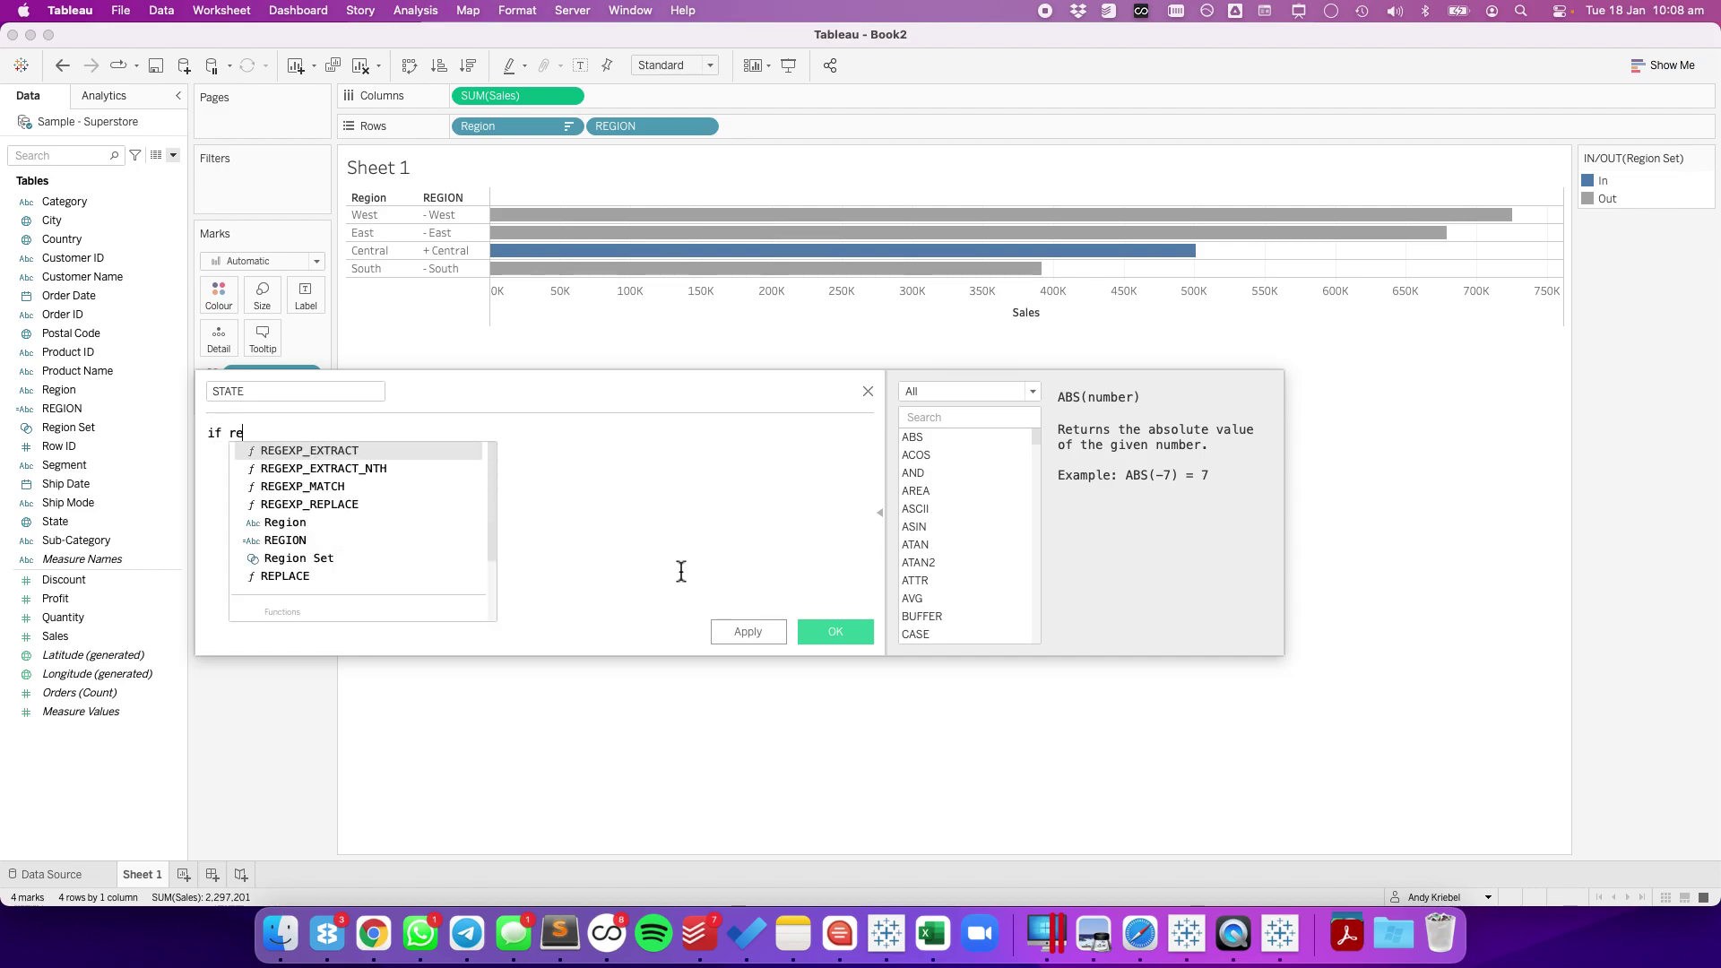
key("Down")
key("Down")
key("Down")
key("Down")
key("Return")
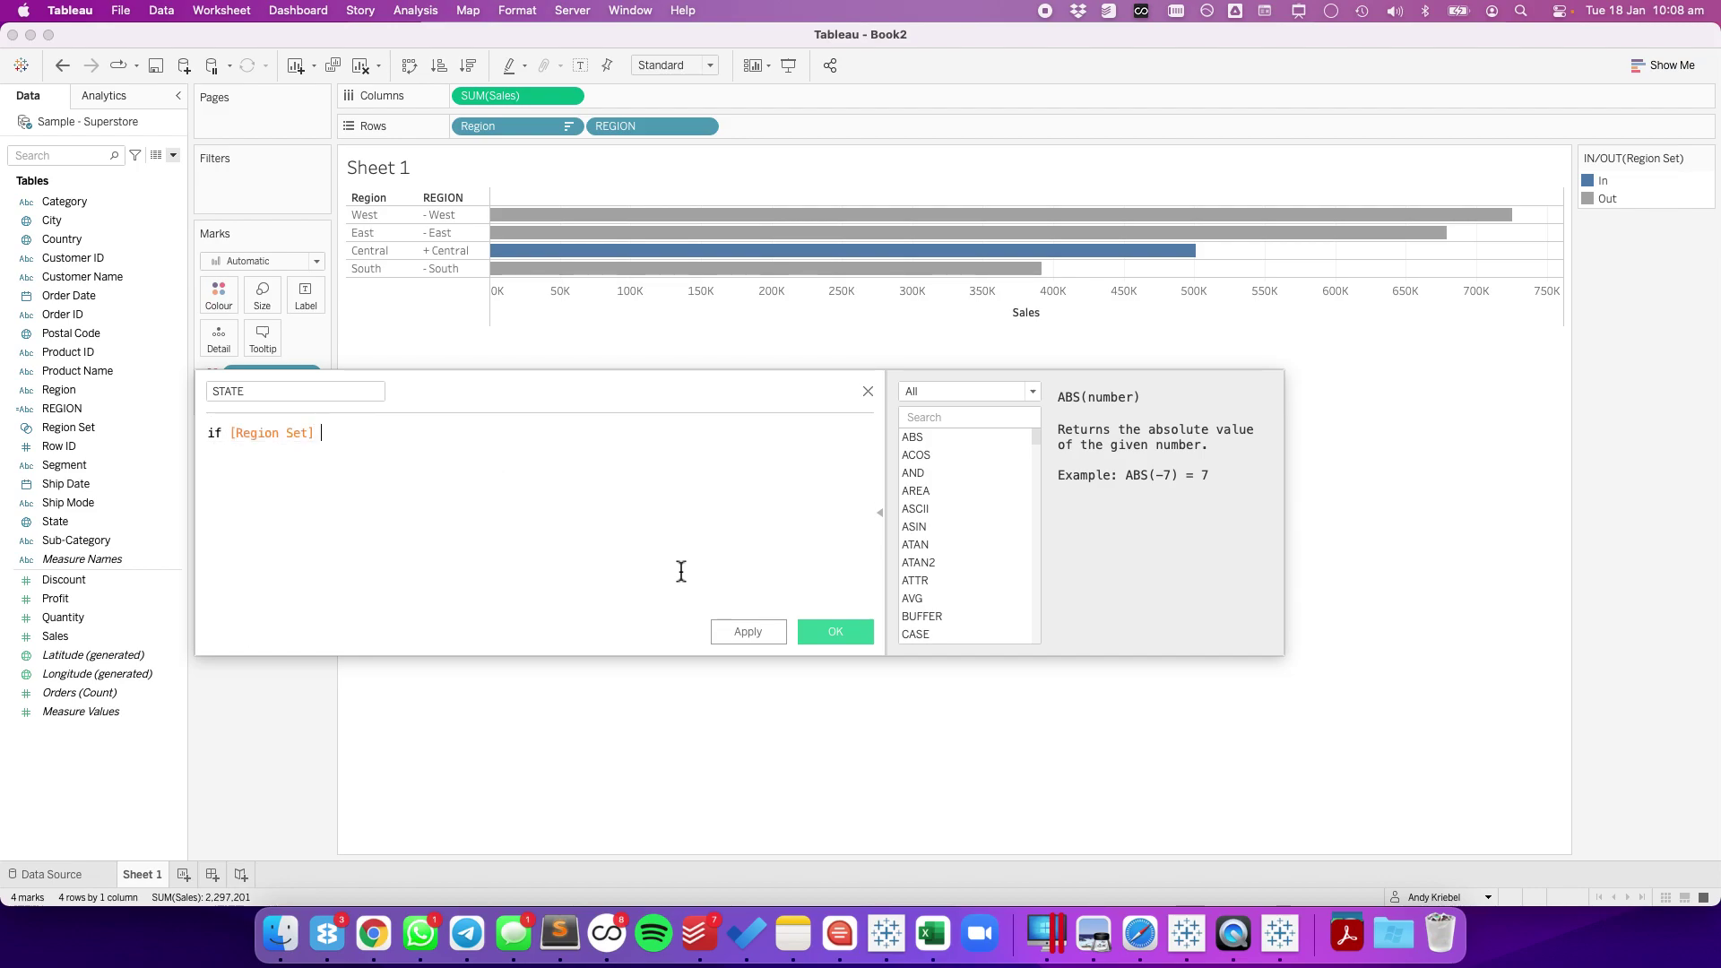
type("then st")
key("Down")
key("Return")
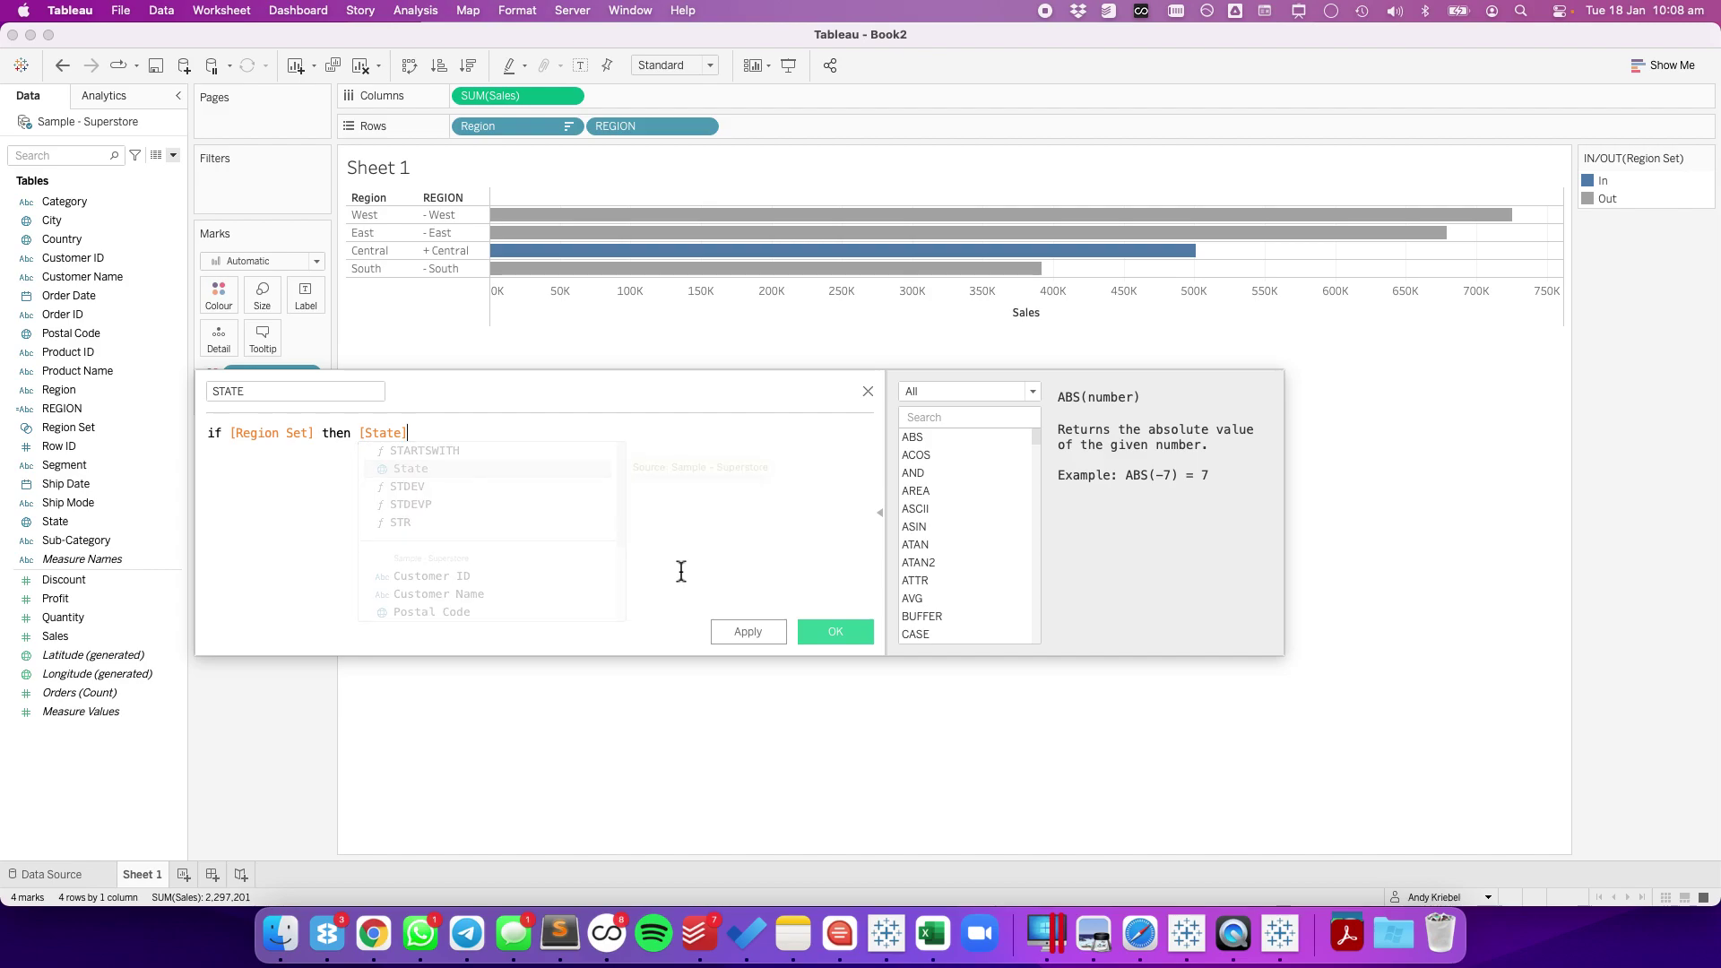
key("Return")
type("ELSE '")
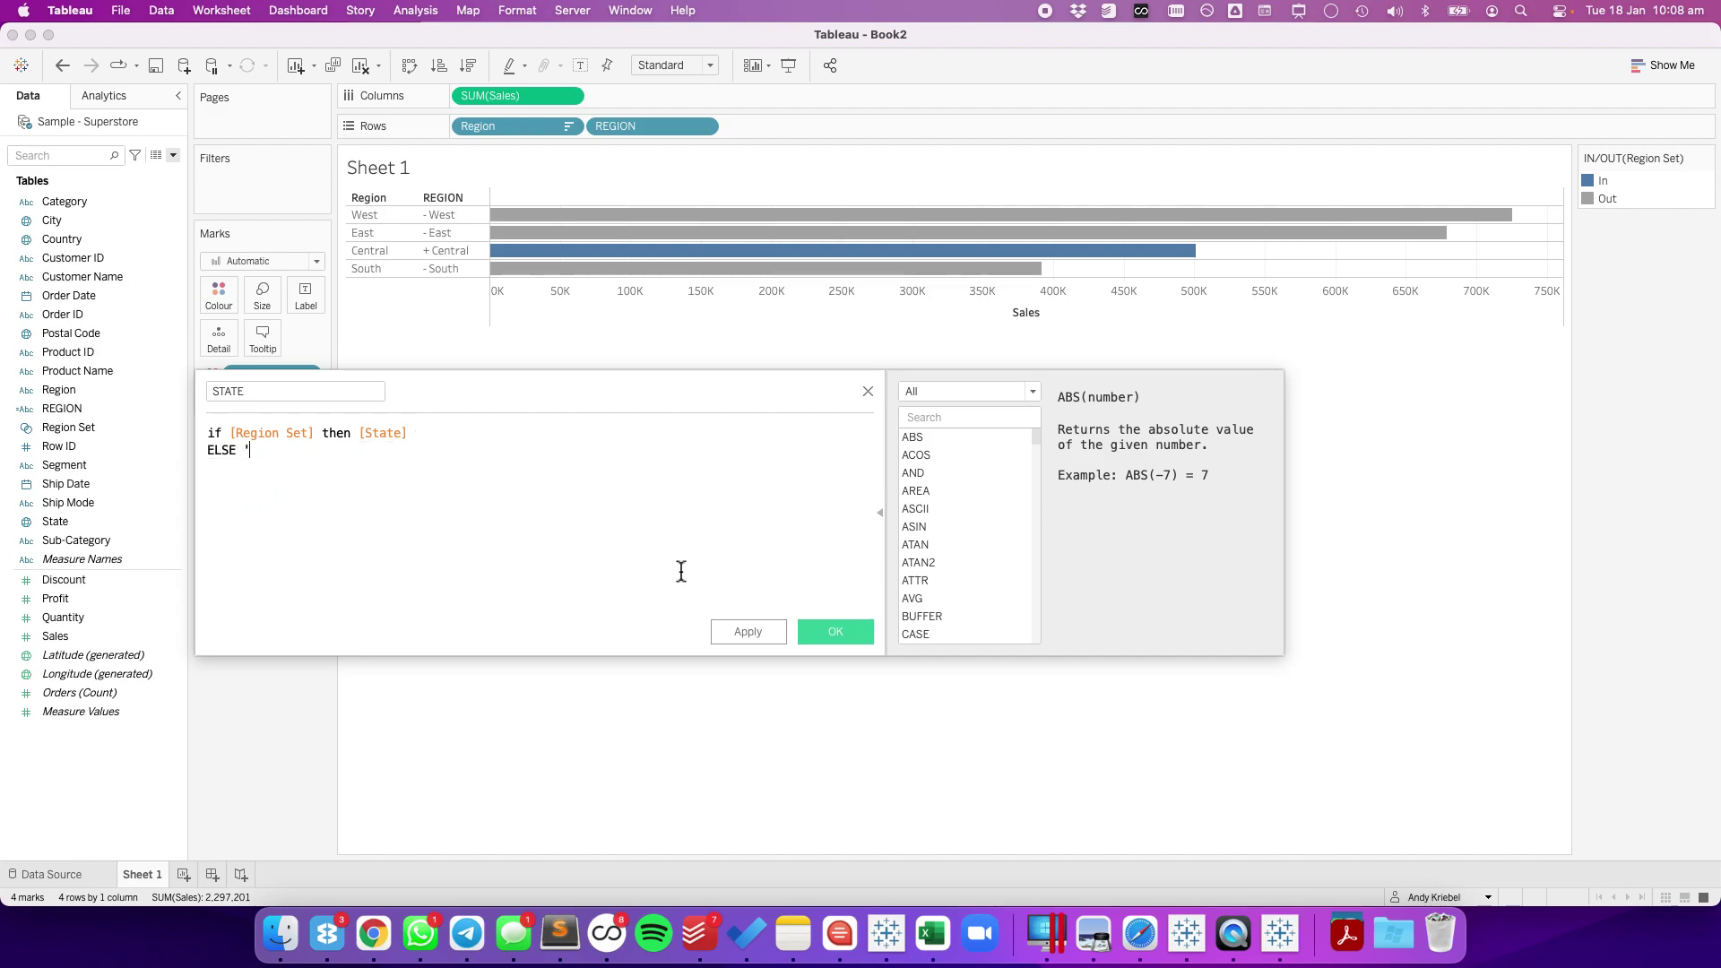
type("' END")
key("Return")
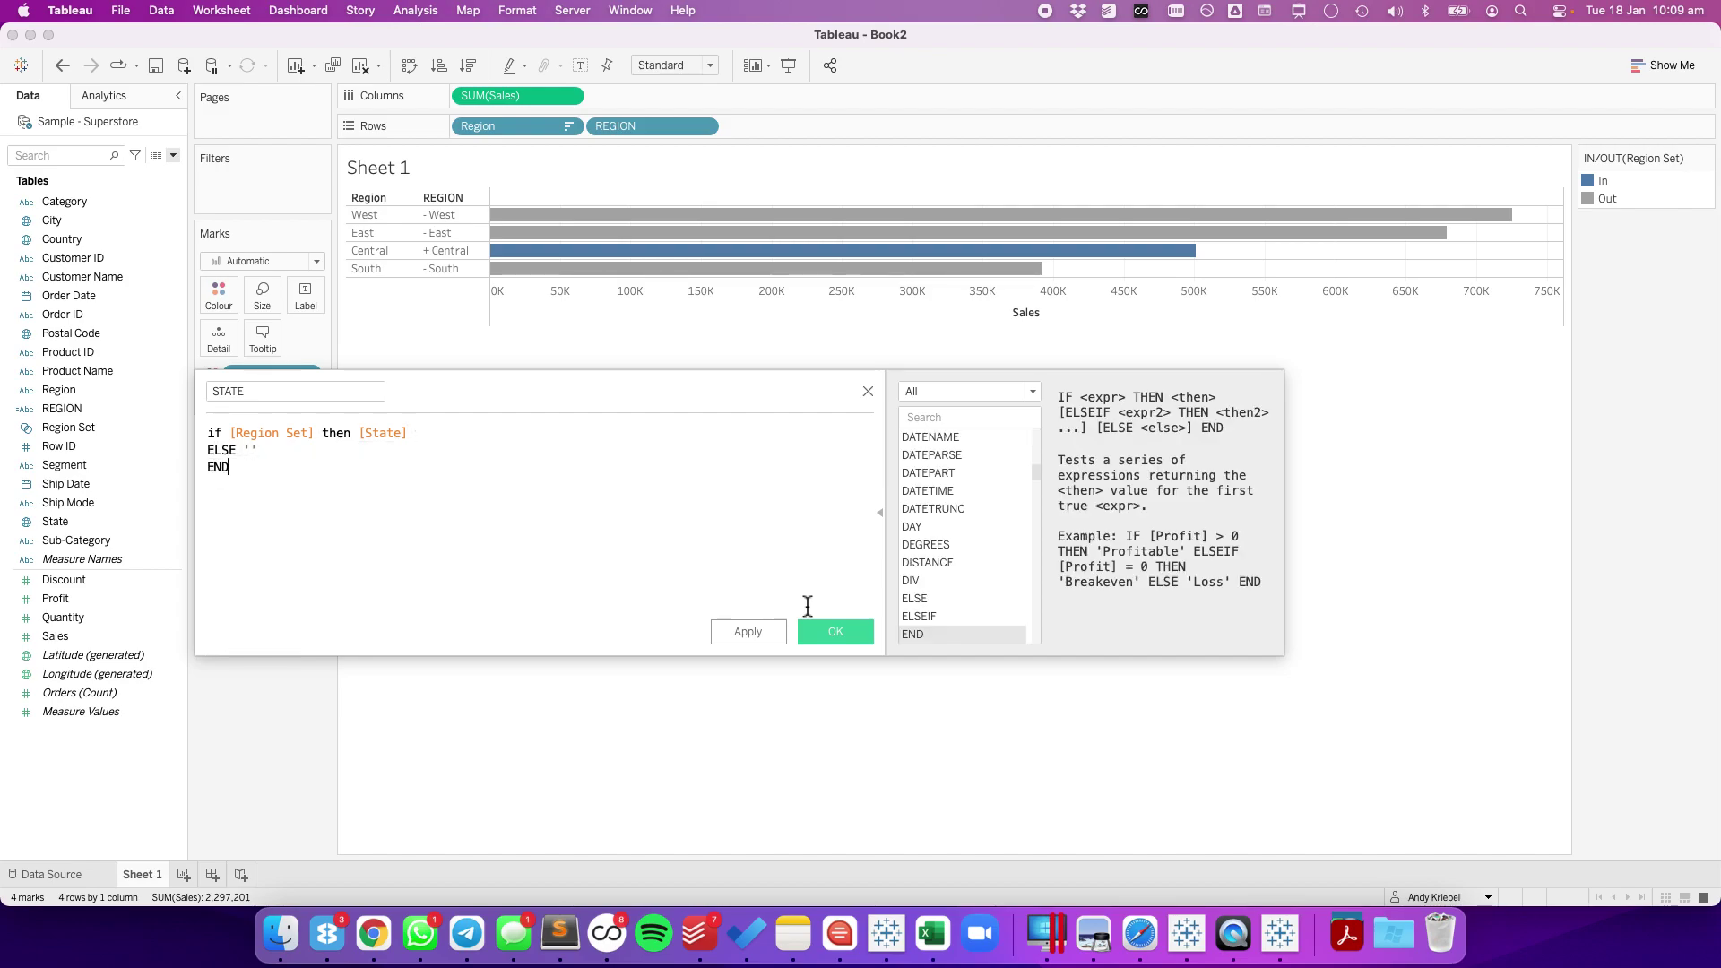
left_click(827, 639)
Add STATE to Rows after REGION and sort it by Sales descending.
left_click_drag(57, 542, 751, 126)
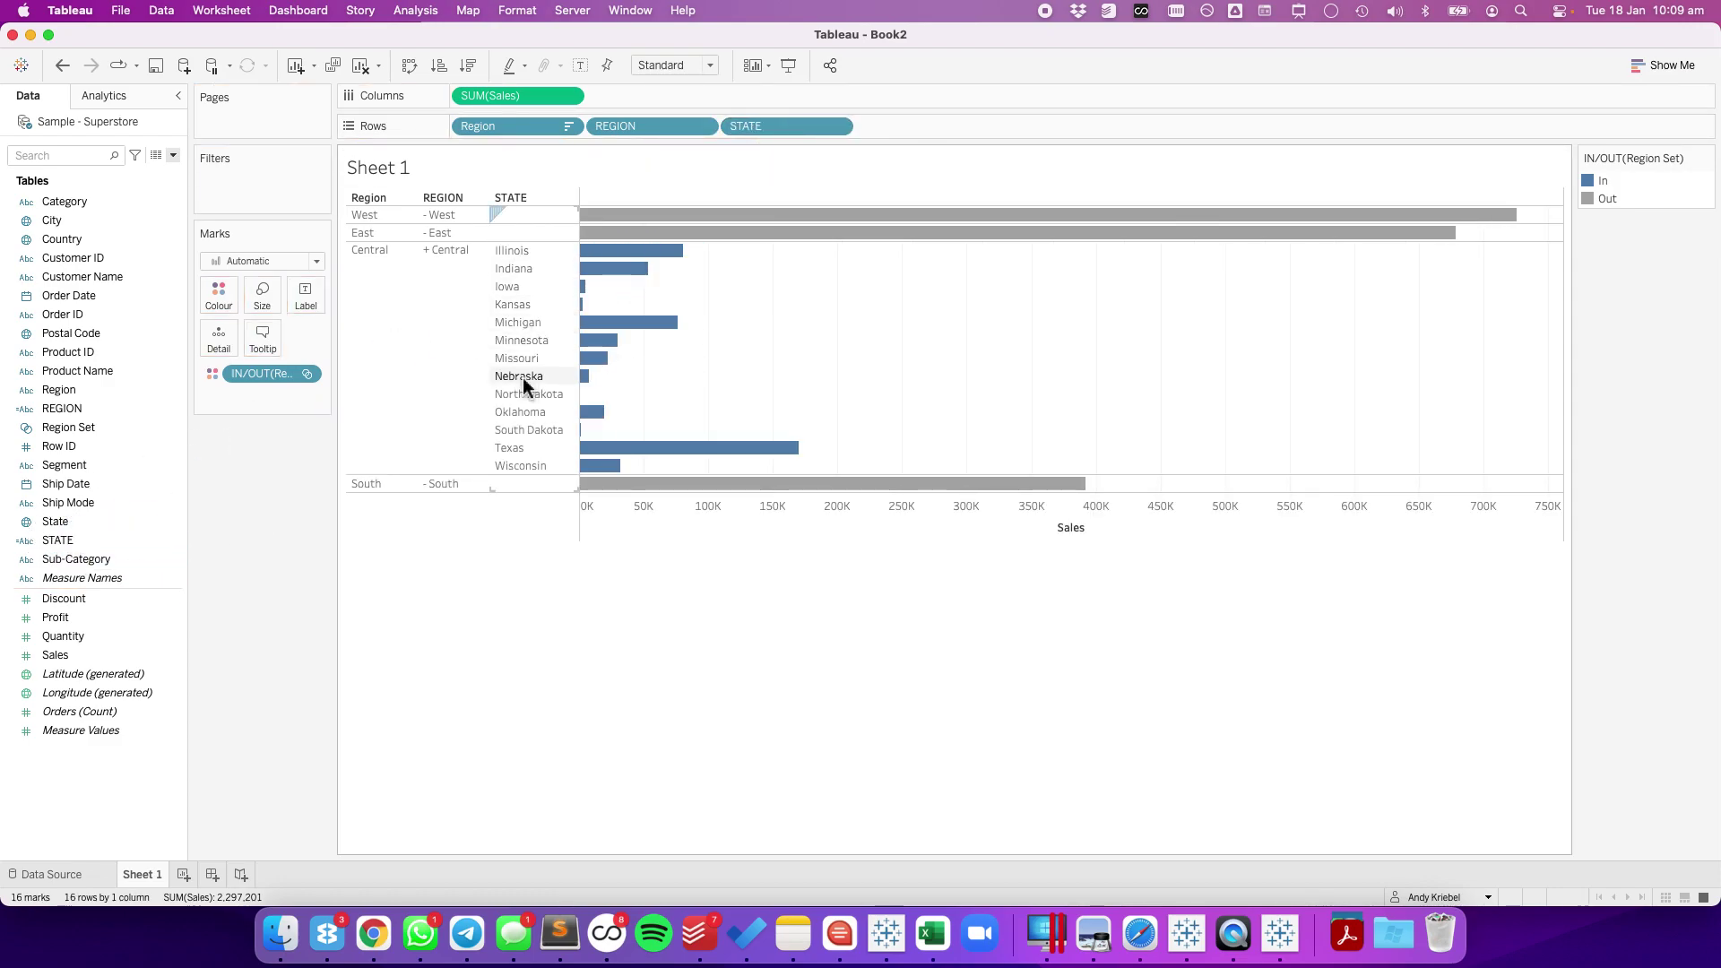
left_click(837, 126)
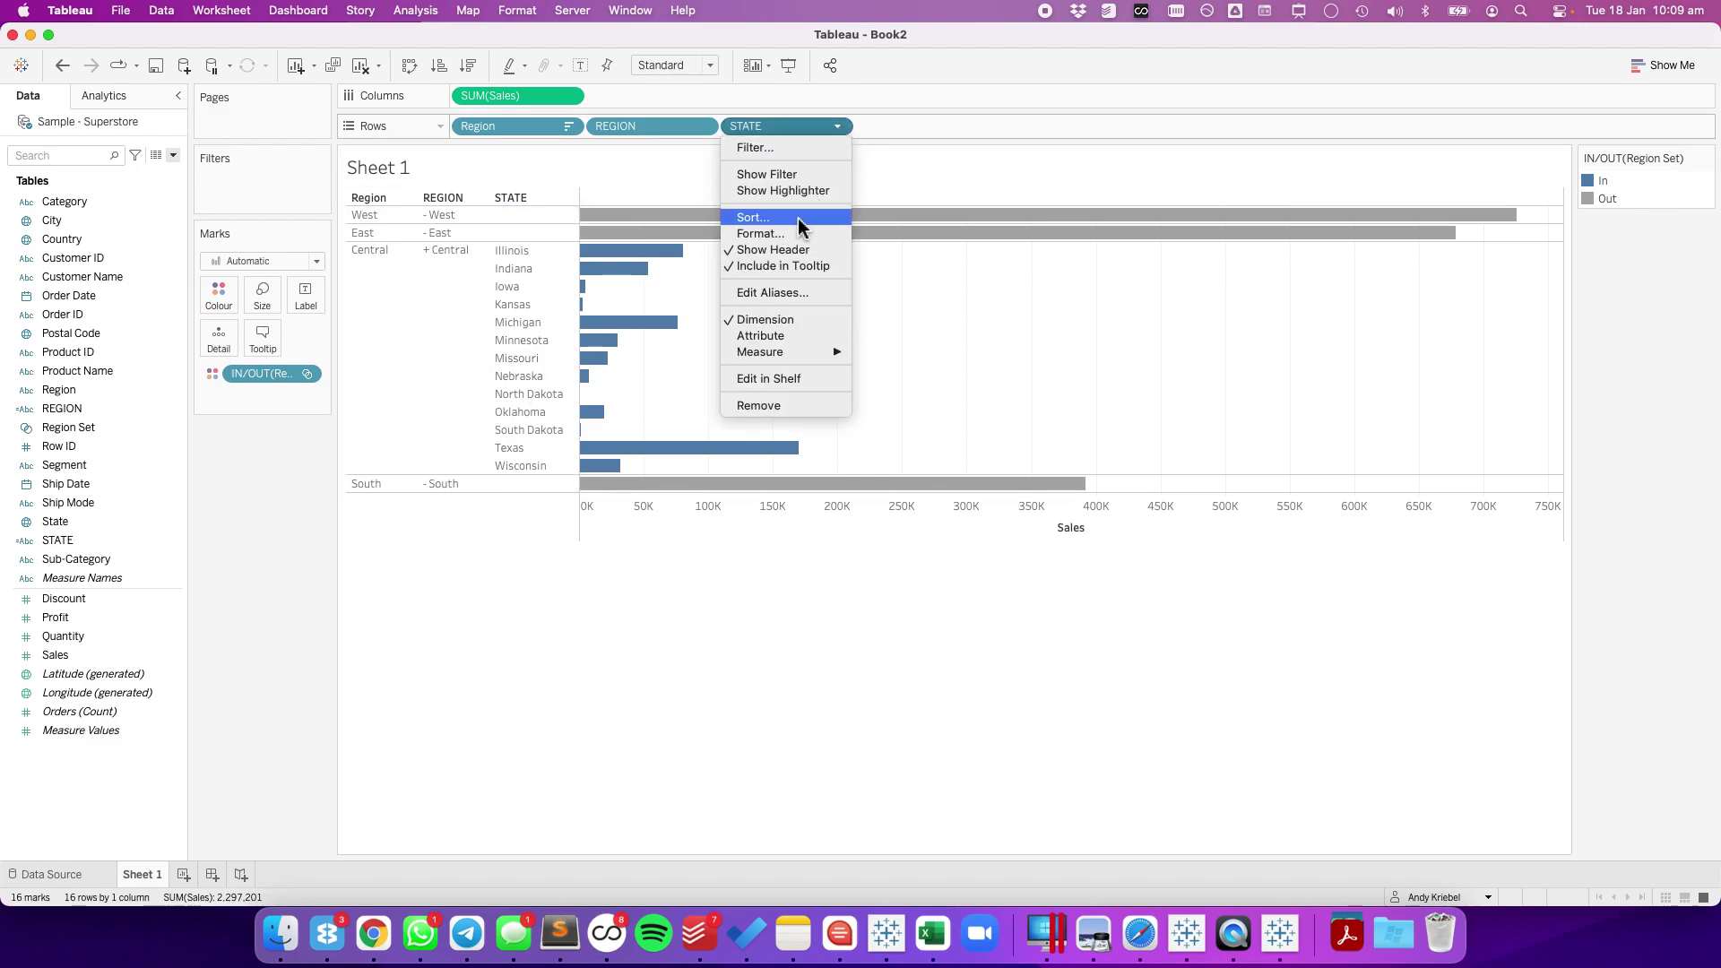
left_click(798, 218)
left_click(792, 457)
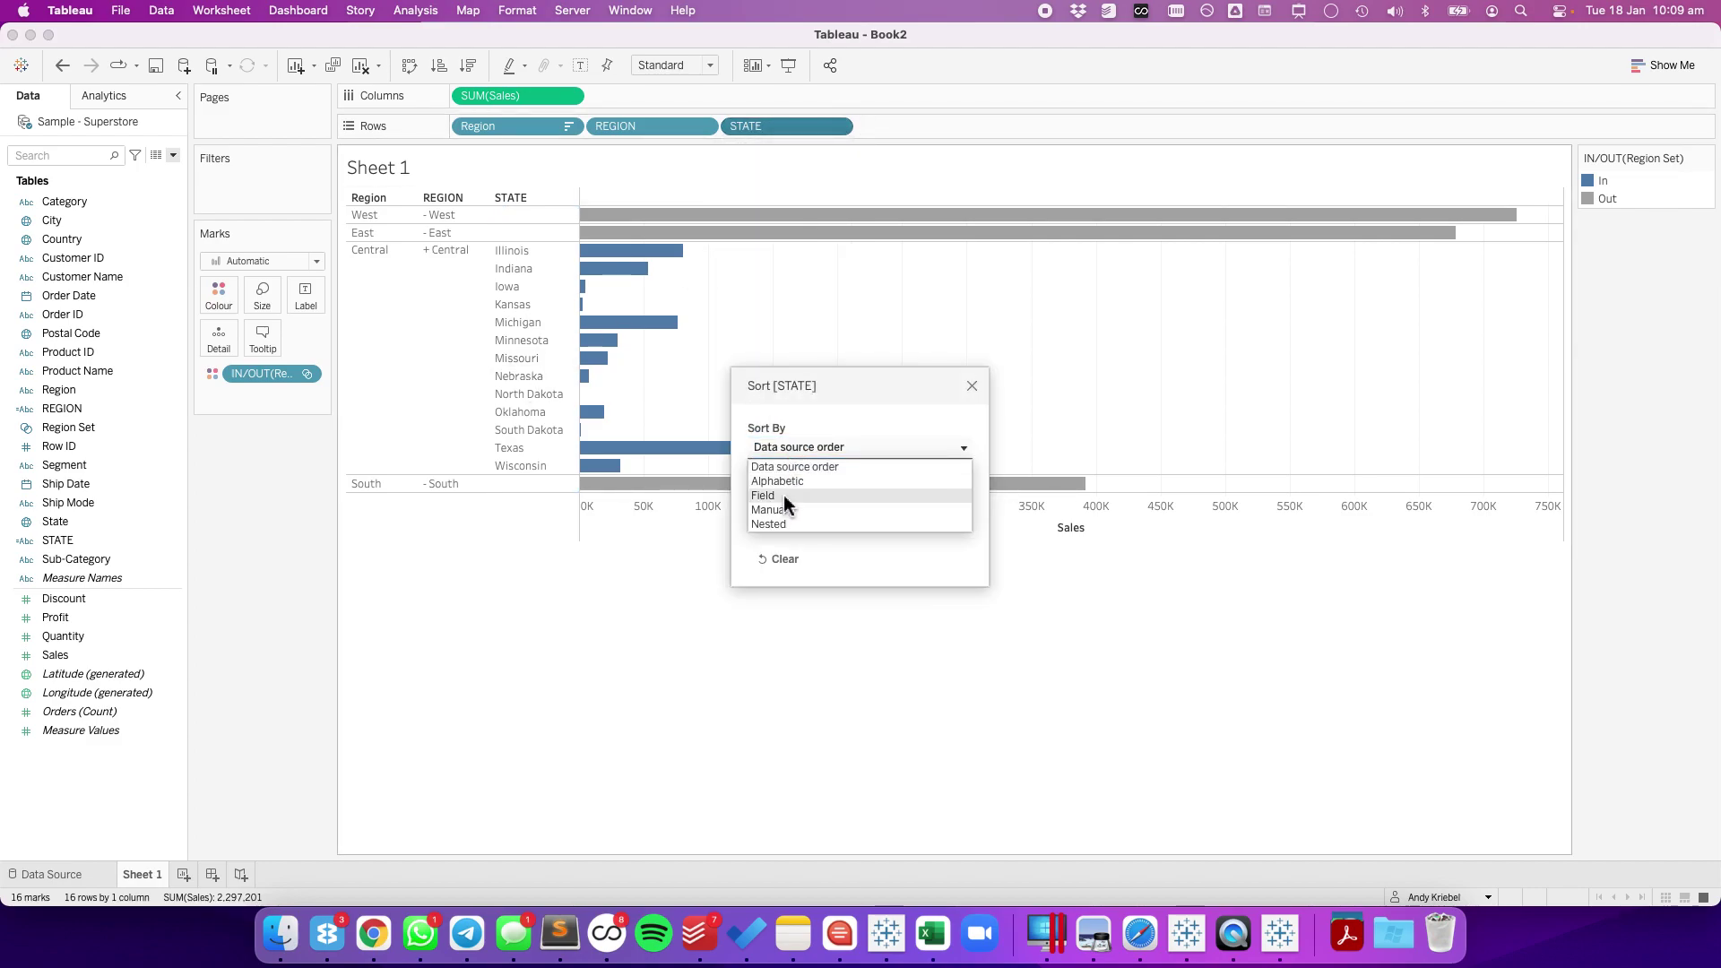
left_click(783, 494)
left_click(754, 518)
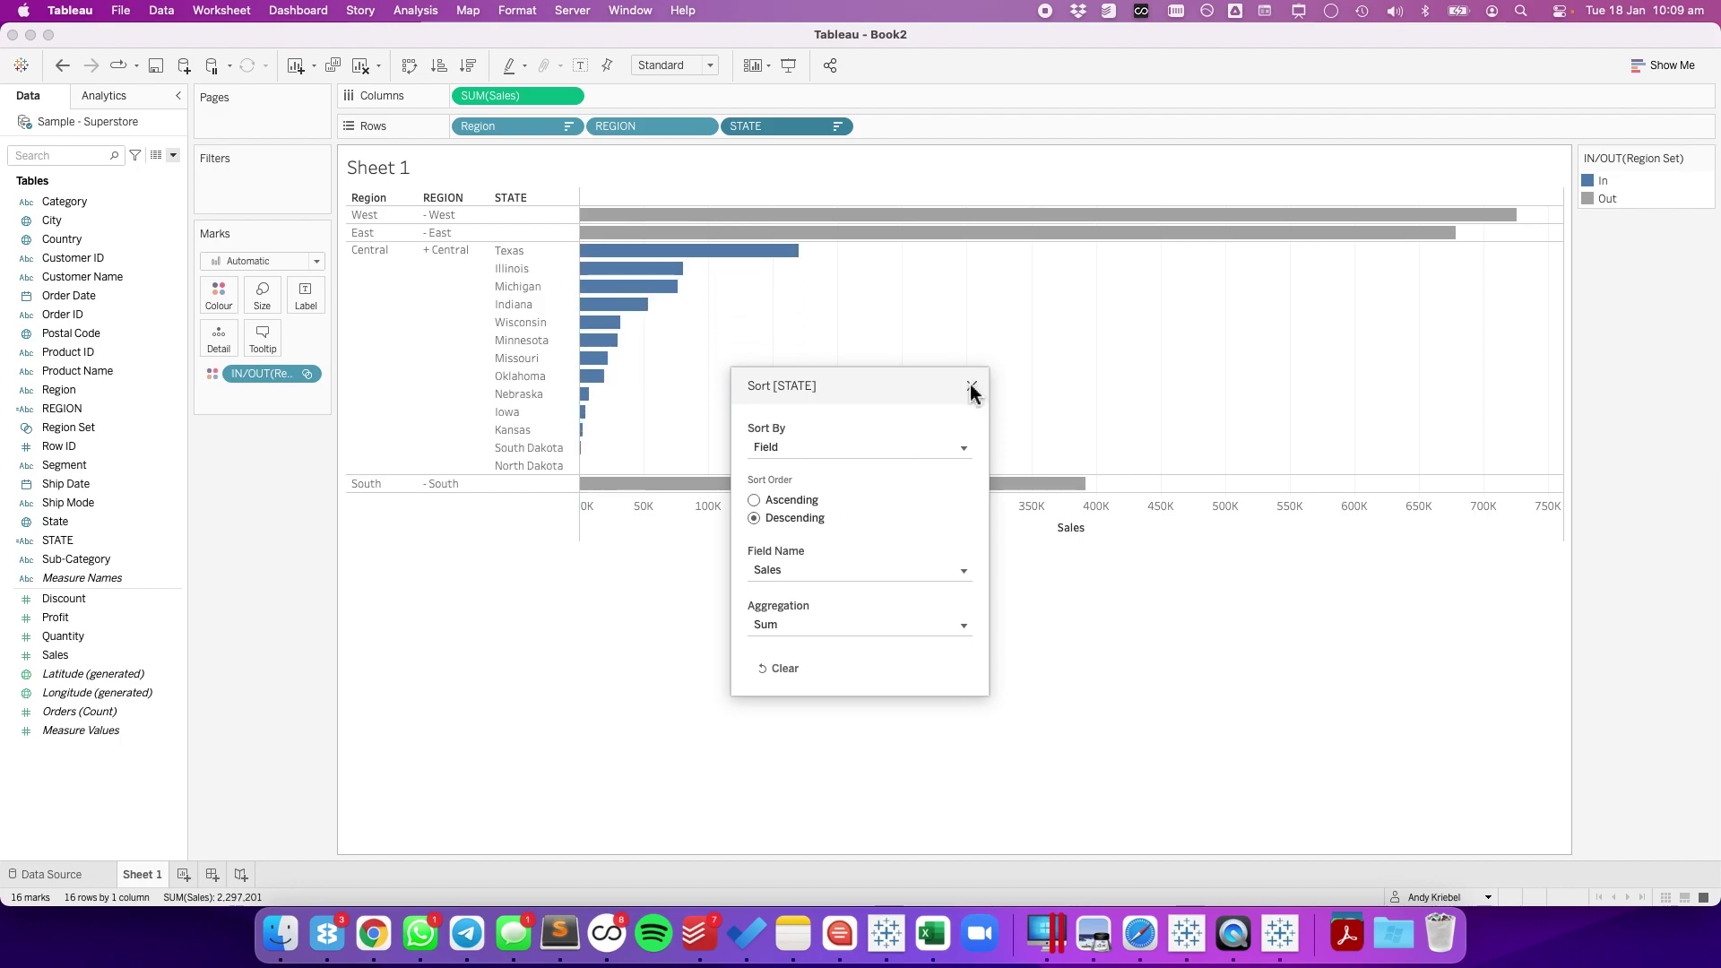
left_click(971, 385)
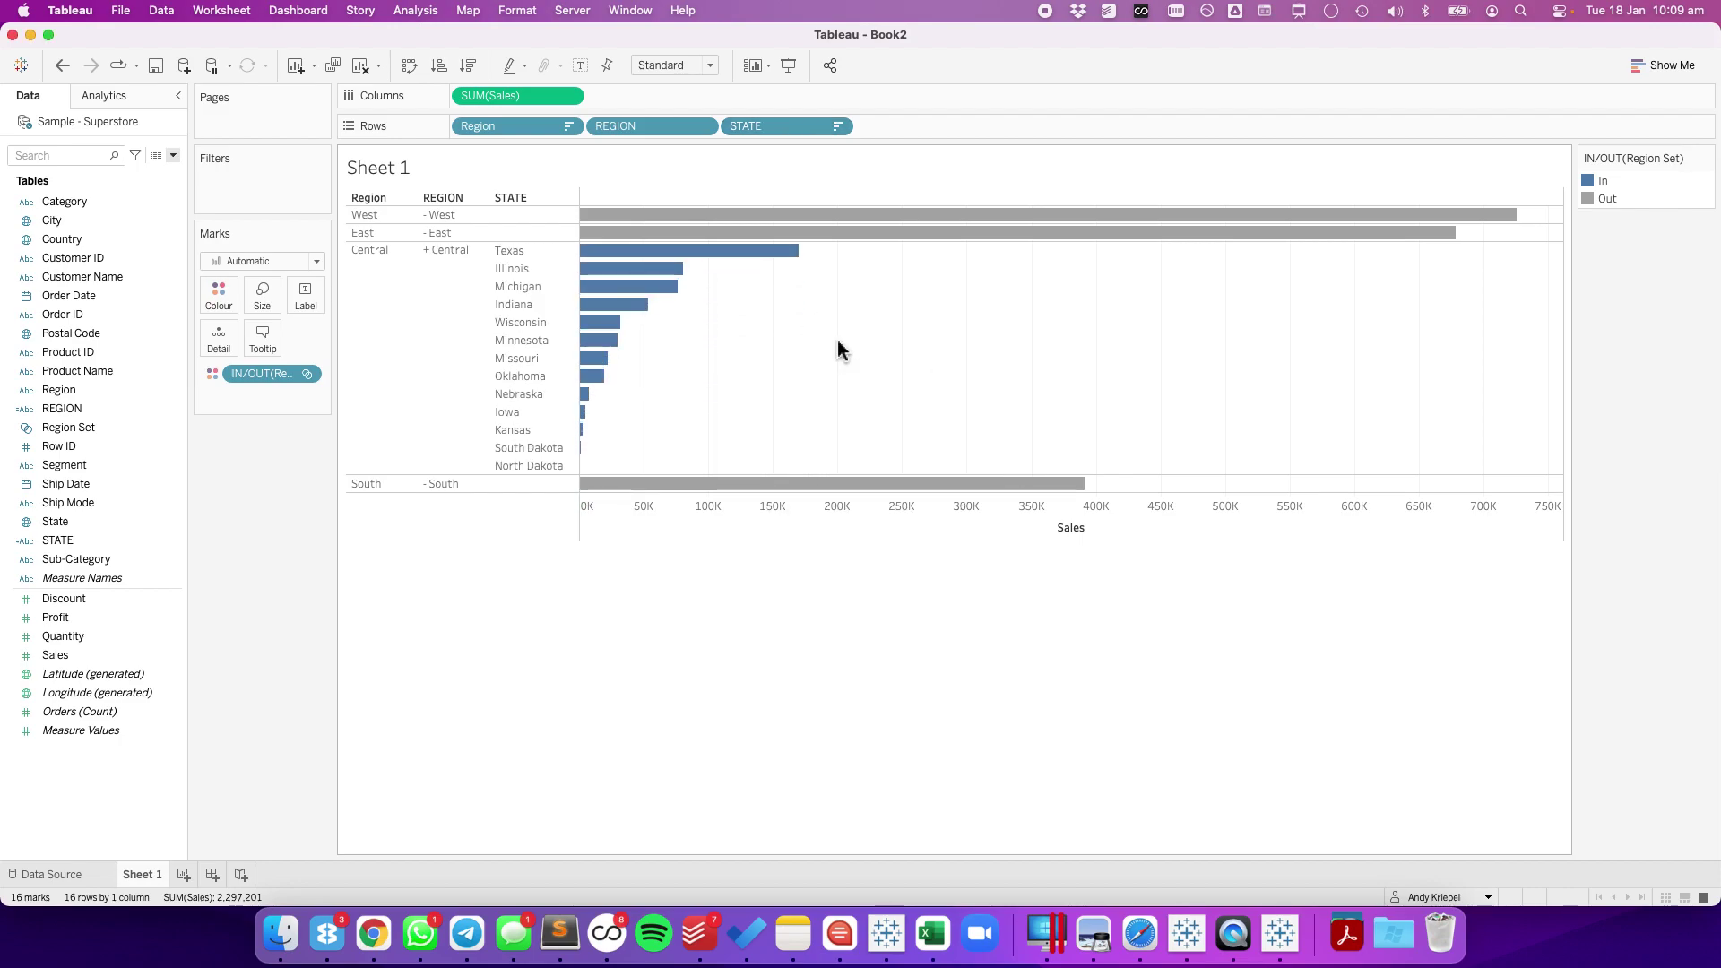
Hide the header of the original Region pill.
left_click(569, 128)
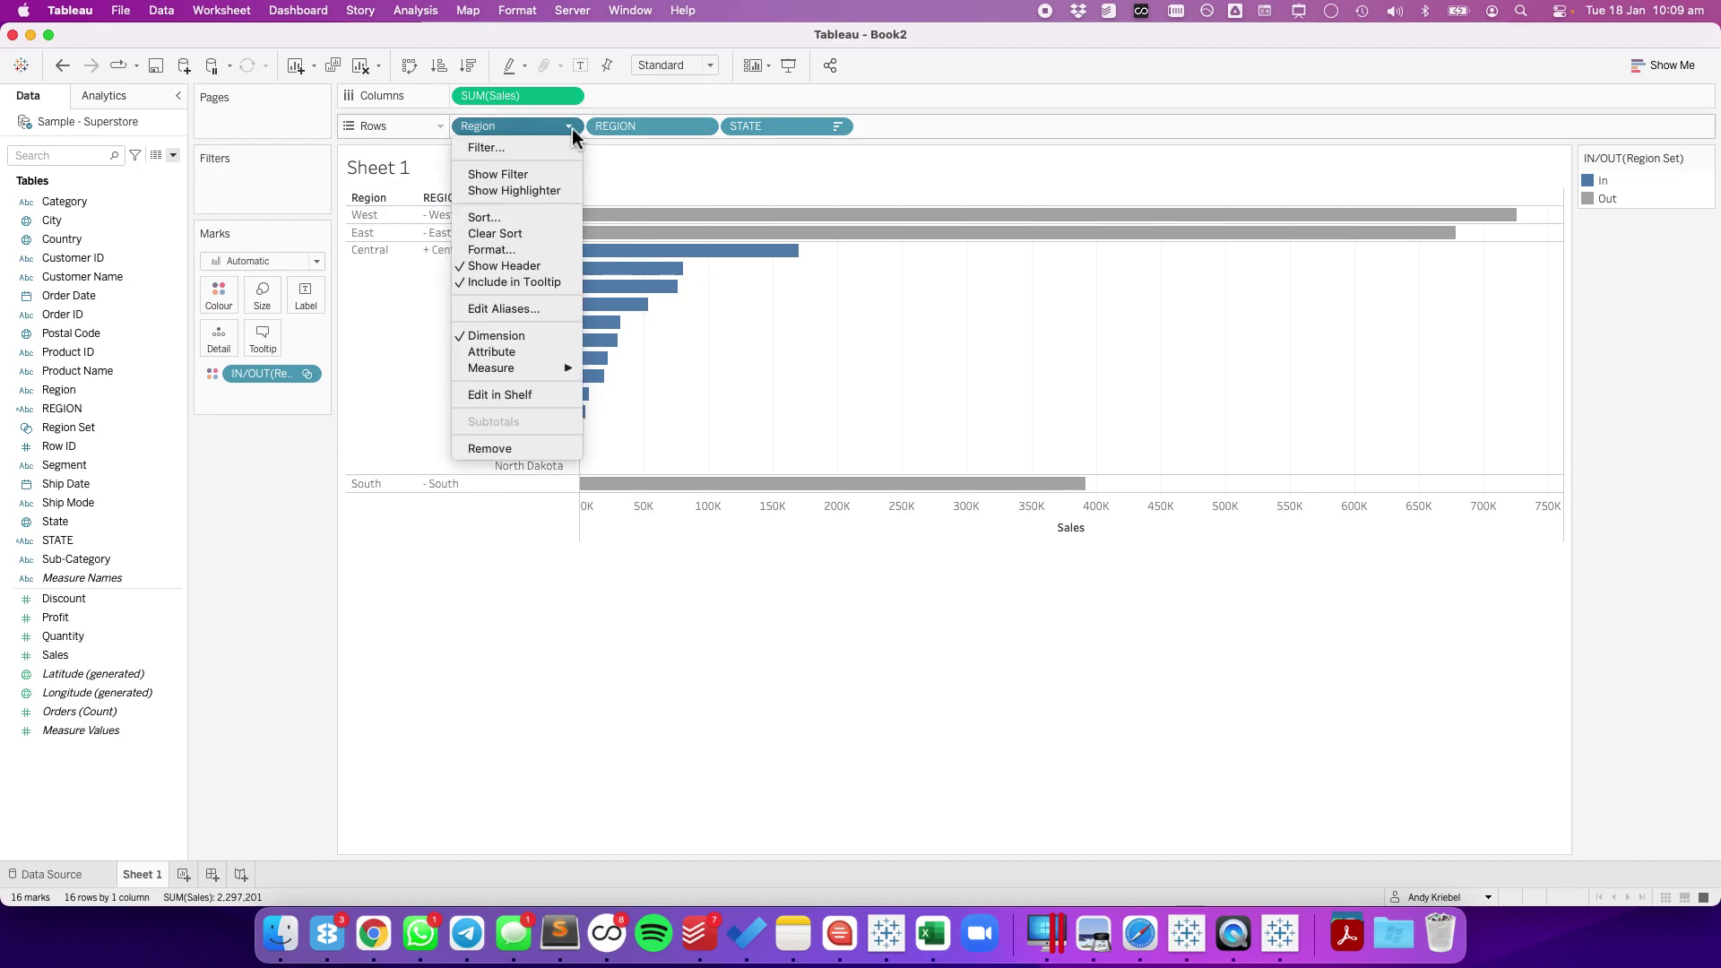
left_click(518, 265)
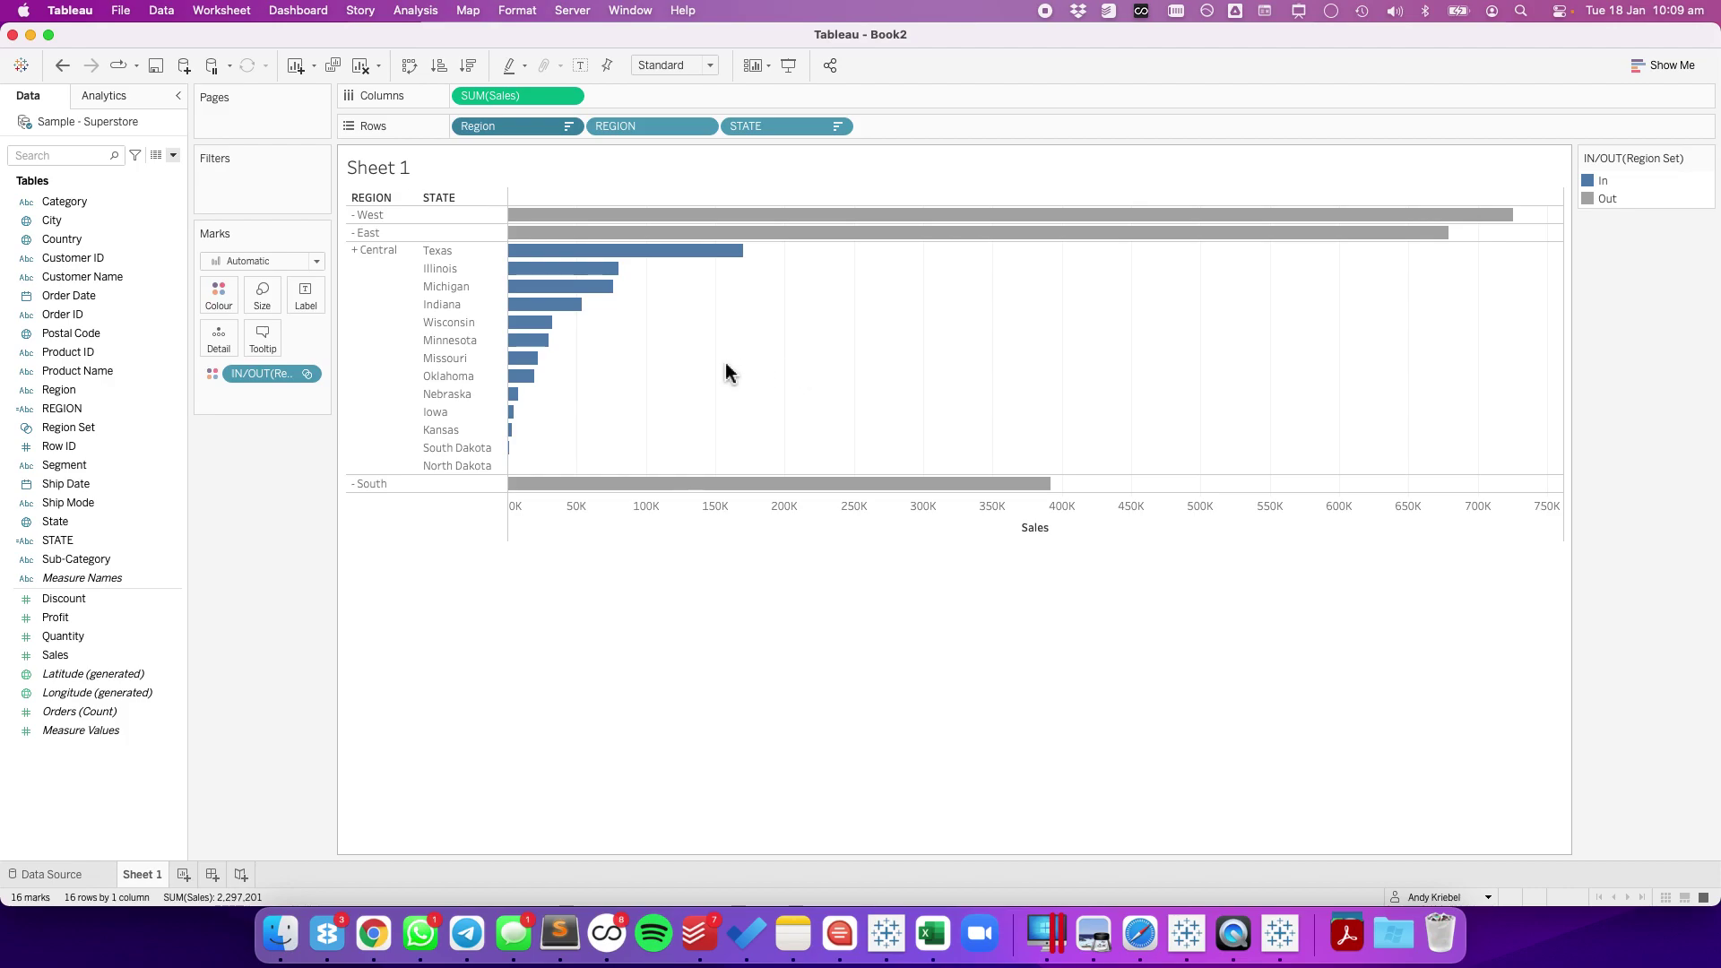
left_click(245, 13)
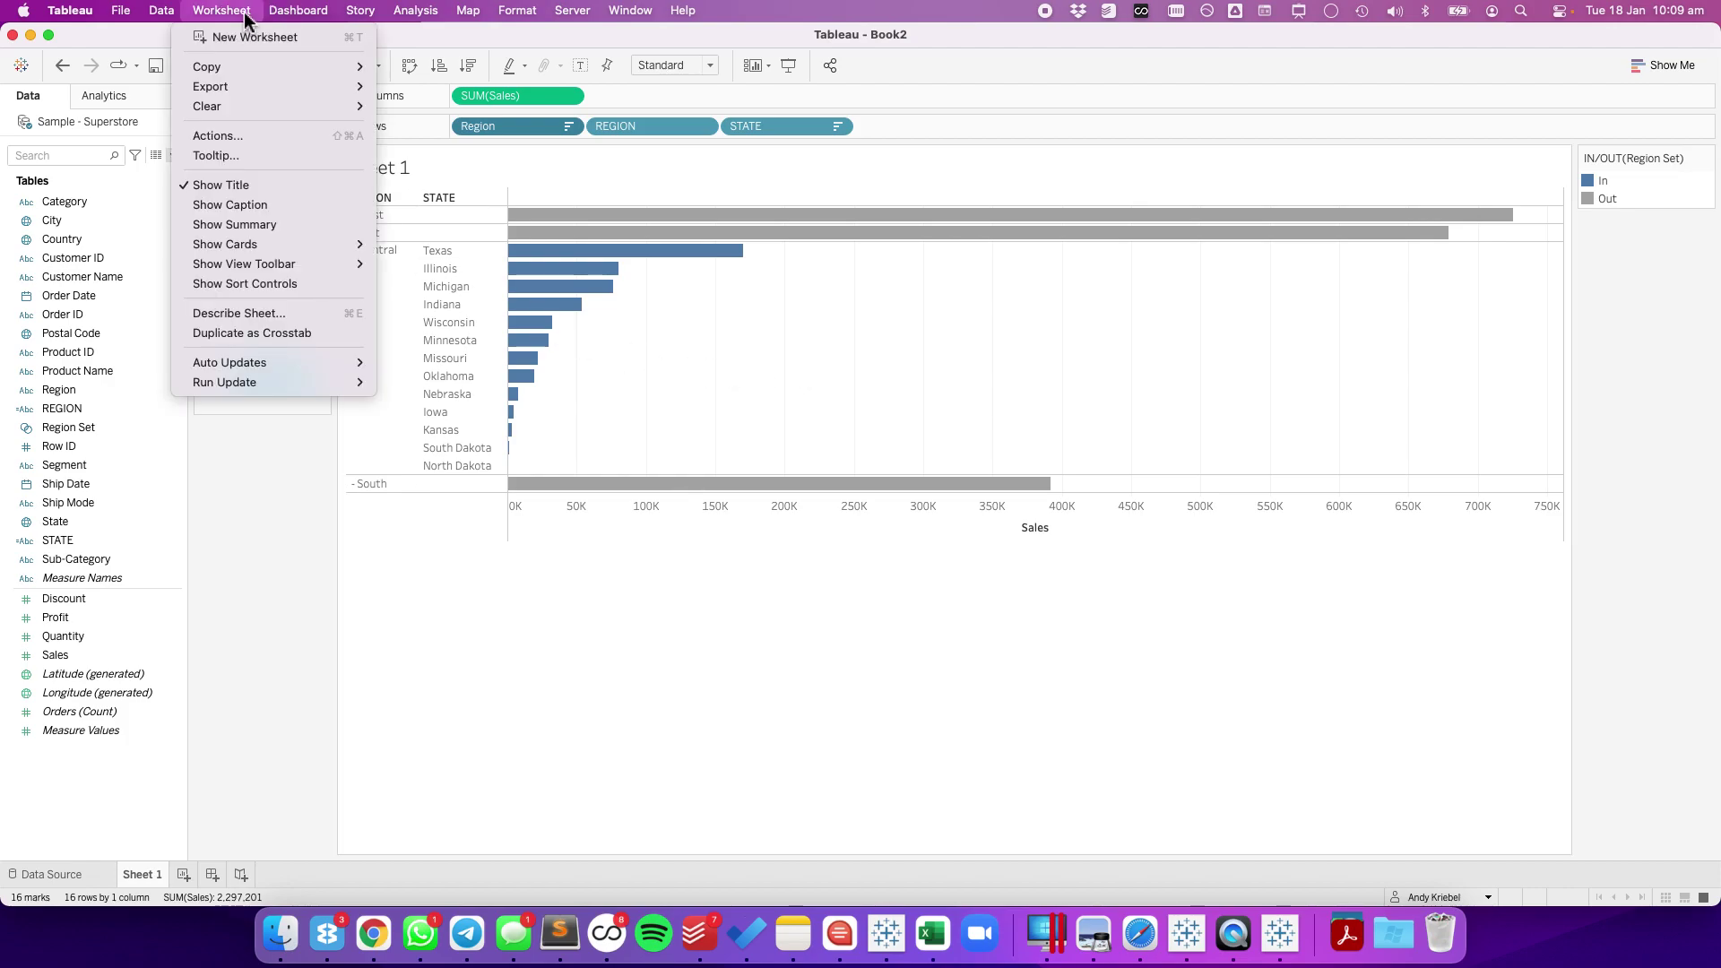
Add a Change Set Values action named Update Region Set targeting Region Set.
left_click(244, 136)
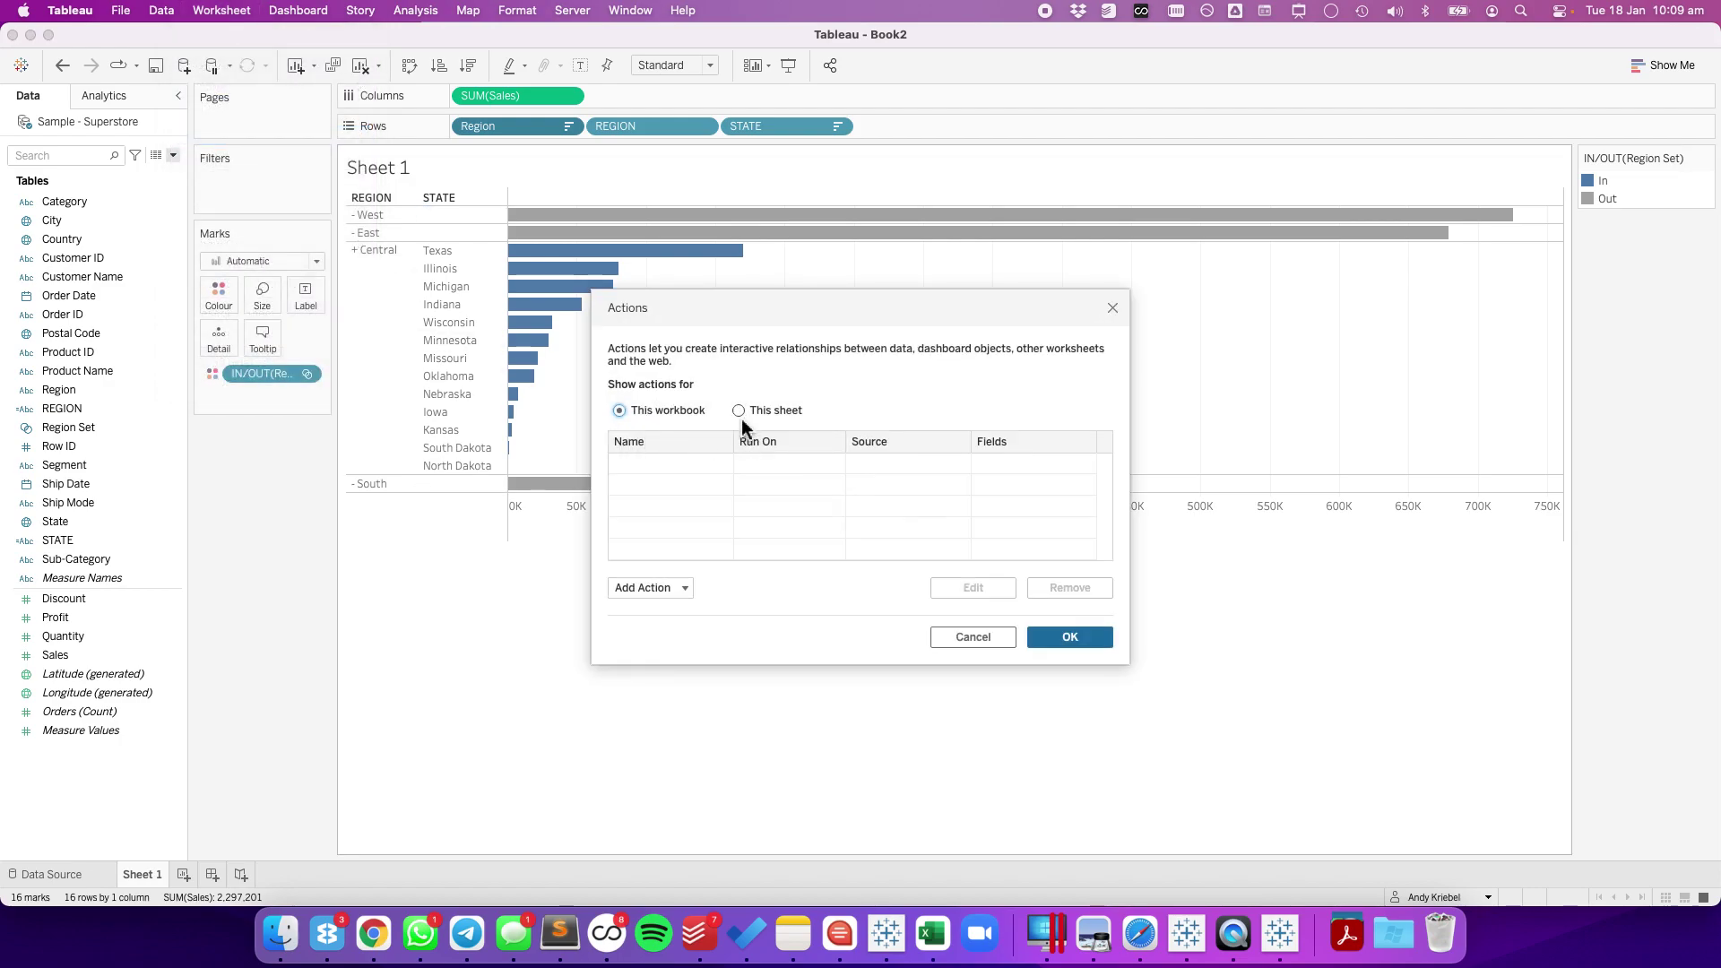
left_click(660, 588)
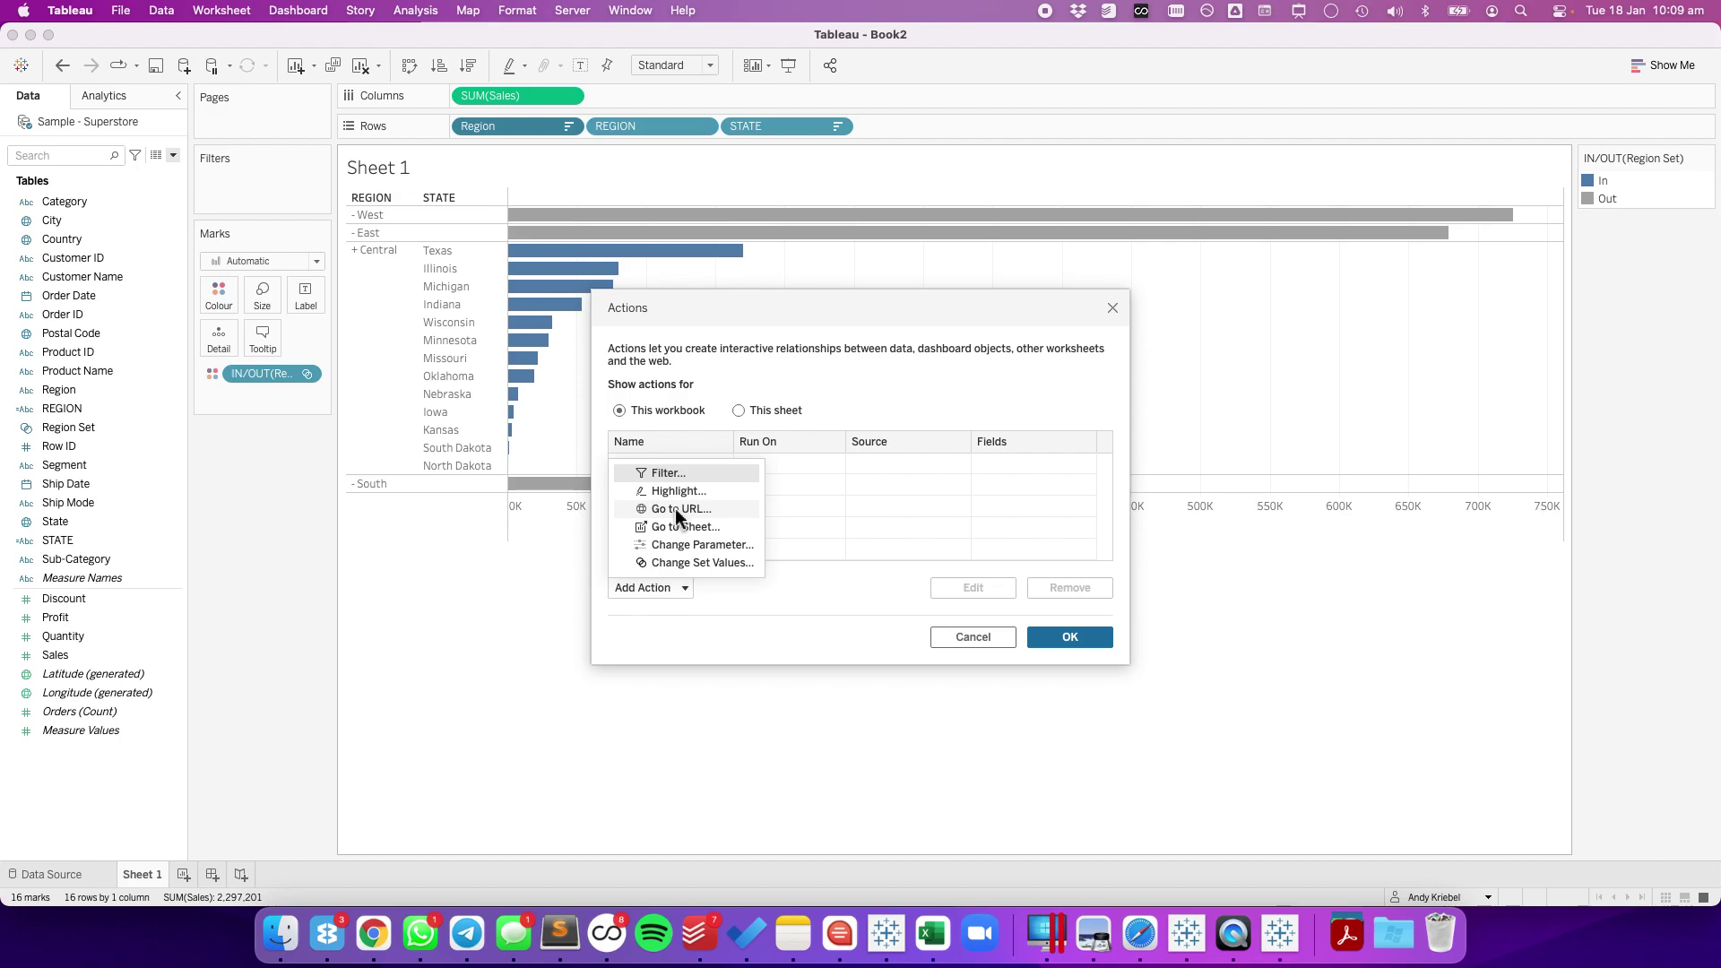
left_click(678, 562)
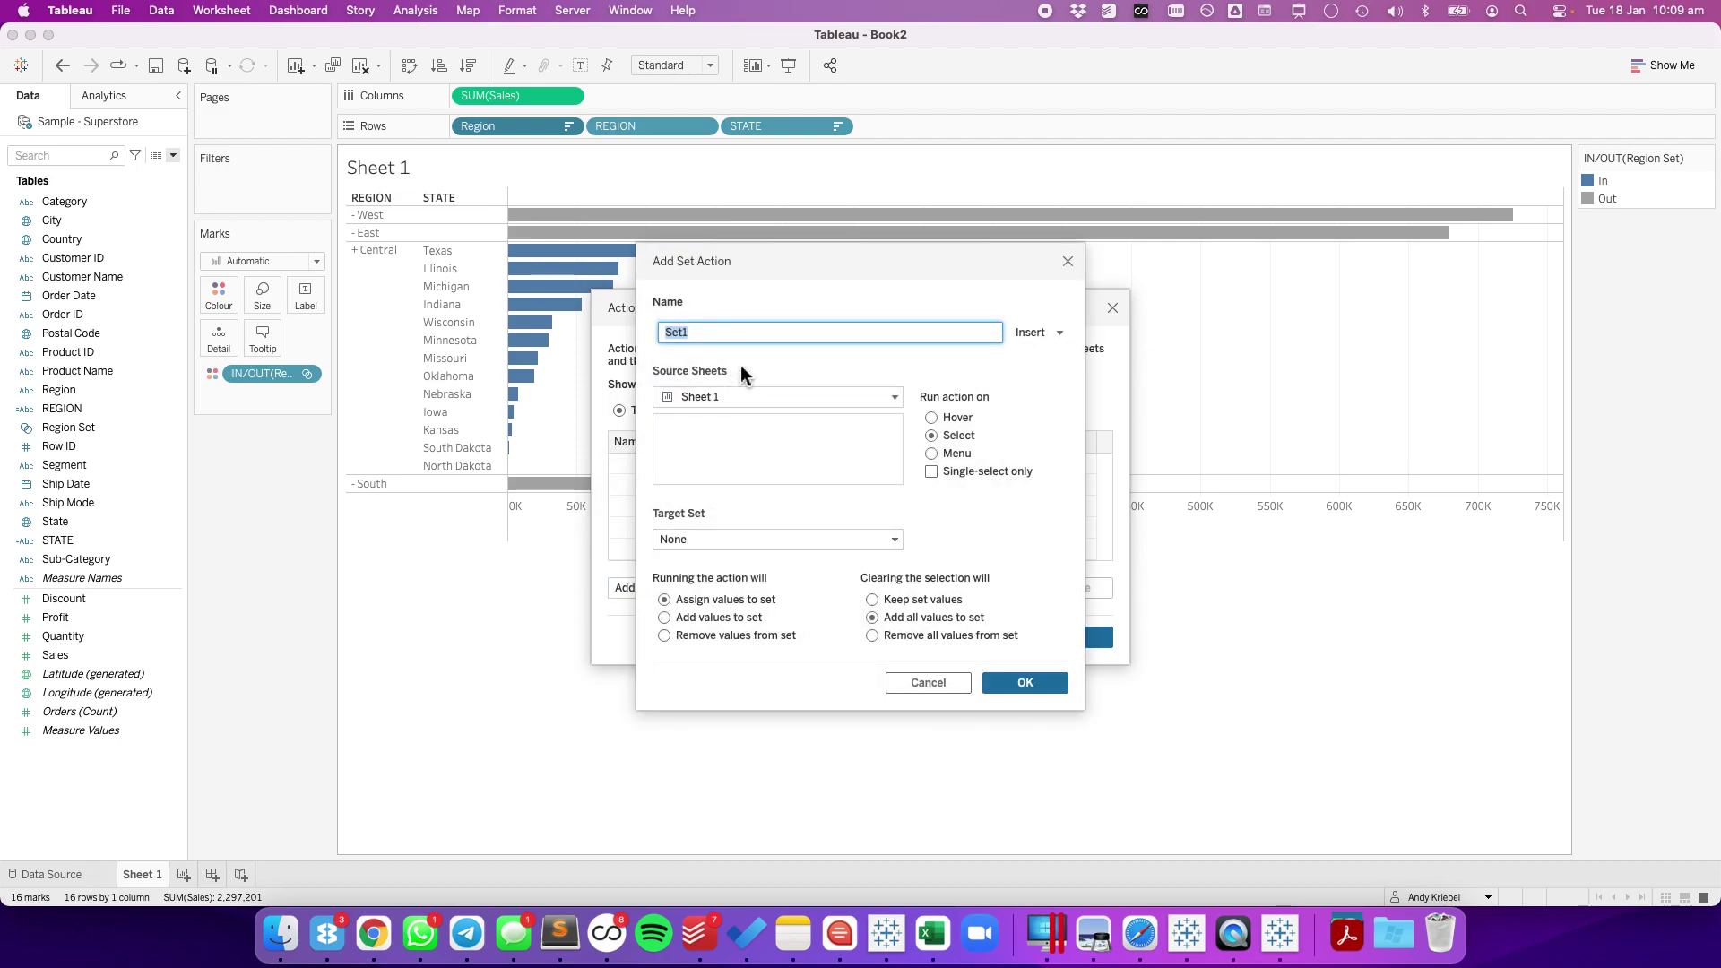
type("Update Region")
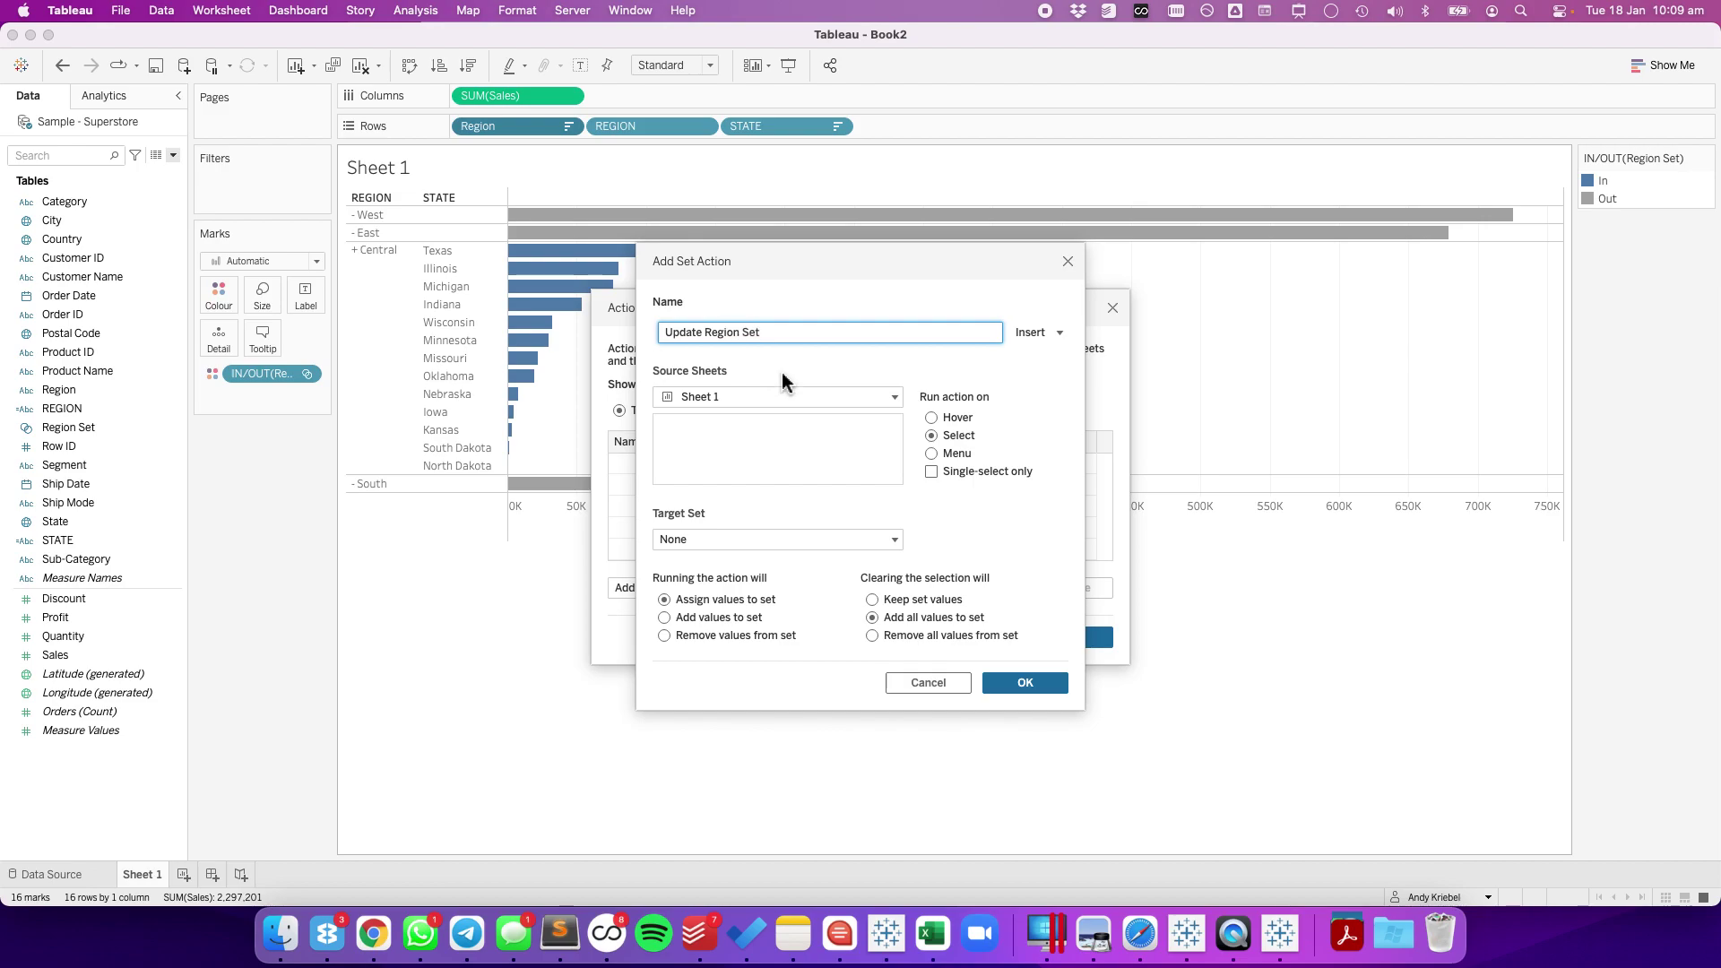
left_click(692, 540)
mouse_move(701, 584)
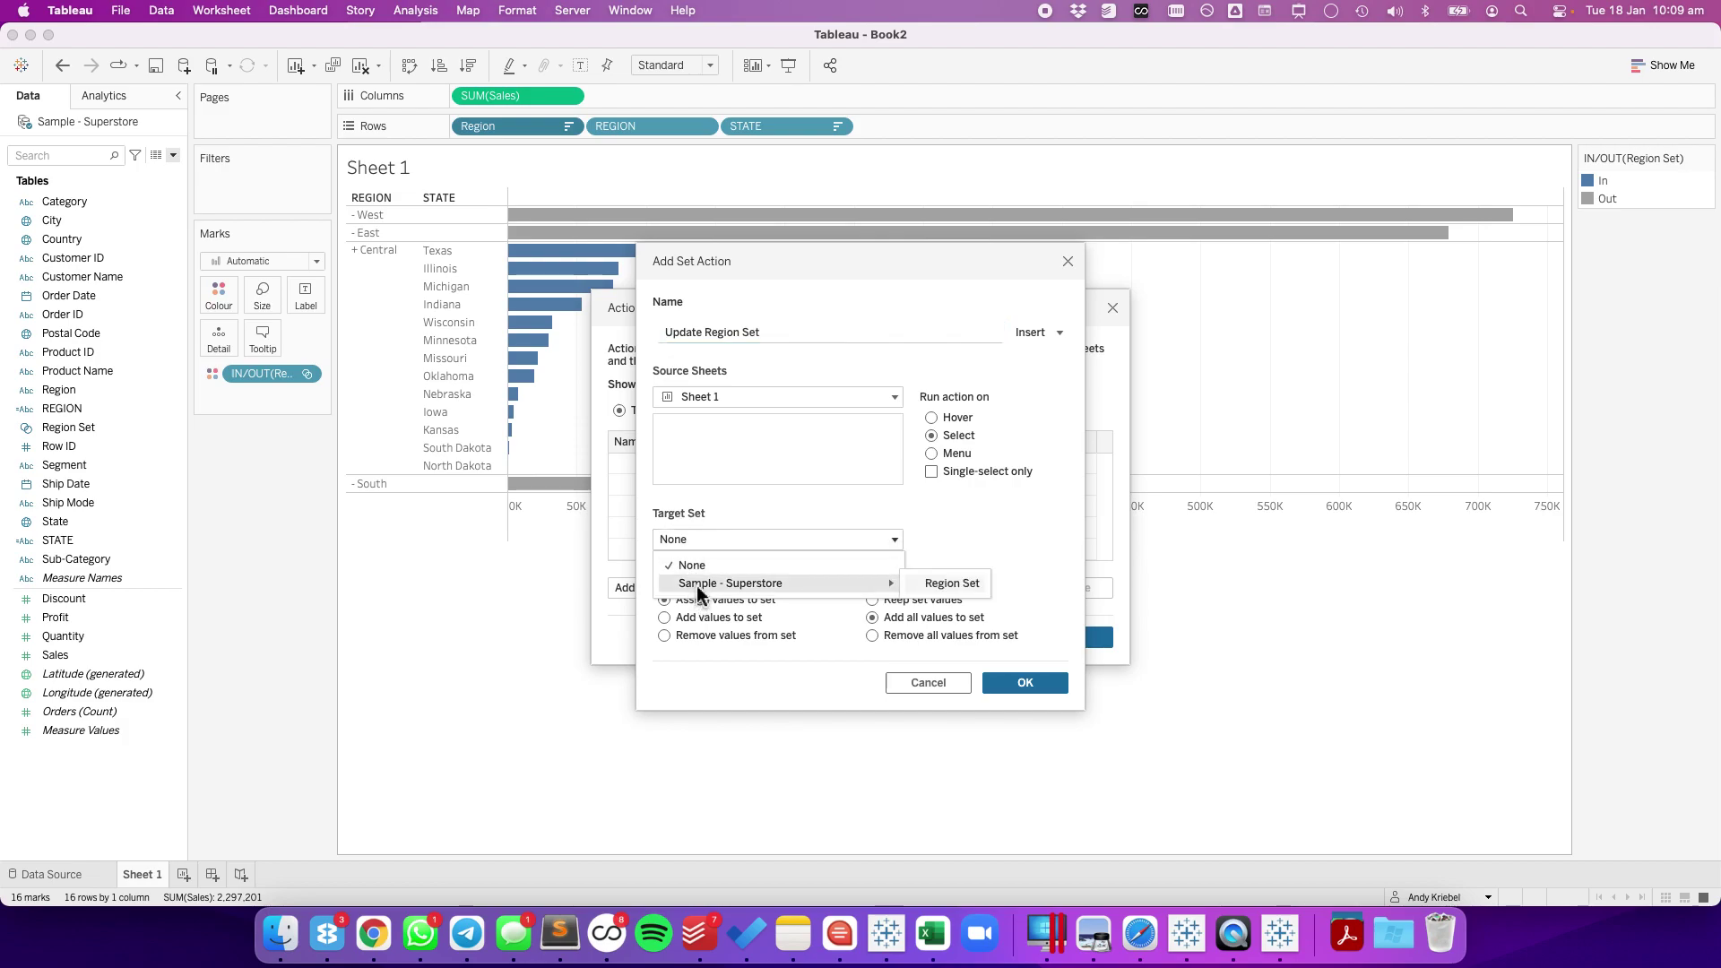
left_click(933, 588)
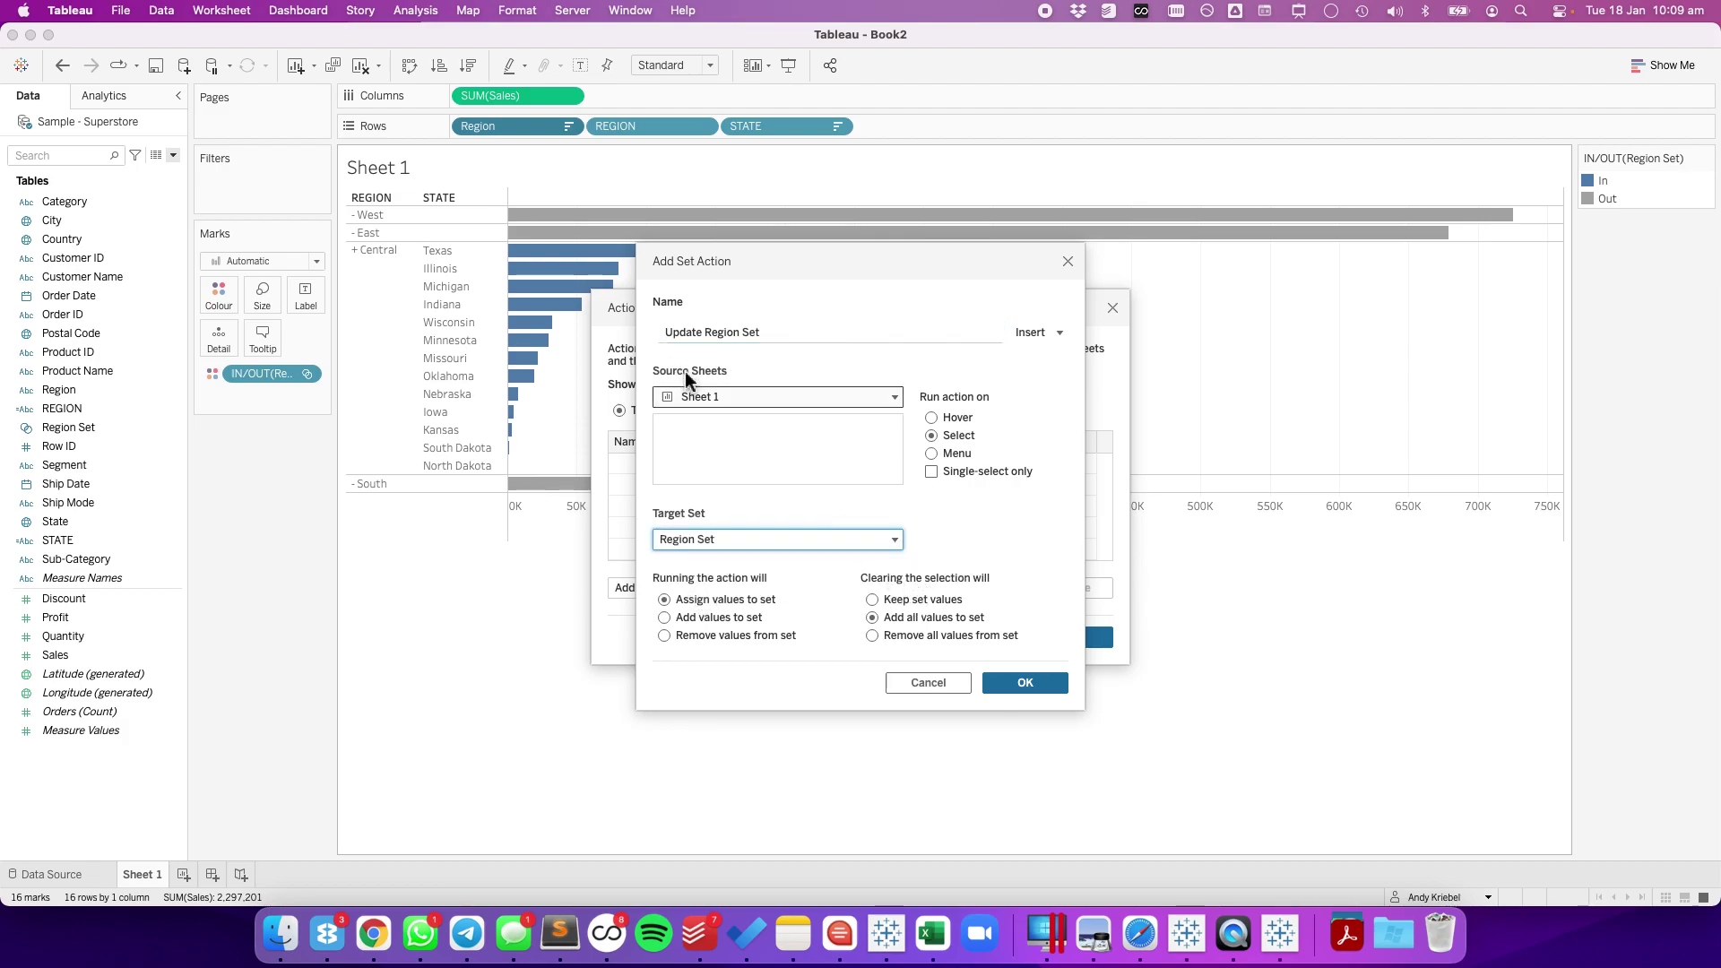
Set the action's source to All sheets, single-select only, removing all values on clear.
left_click(696, 396)
left_click(702, 422)
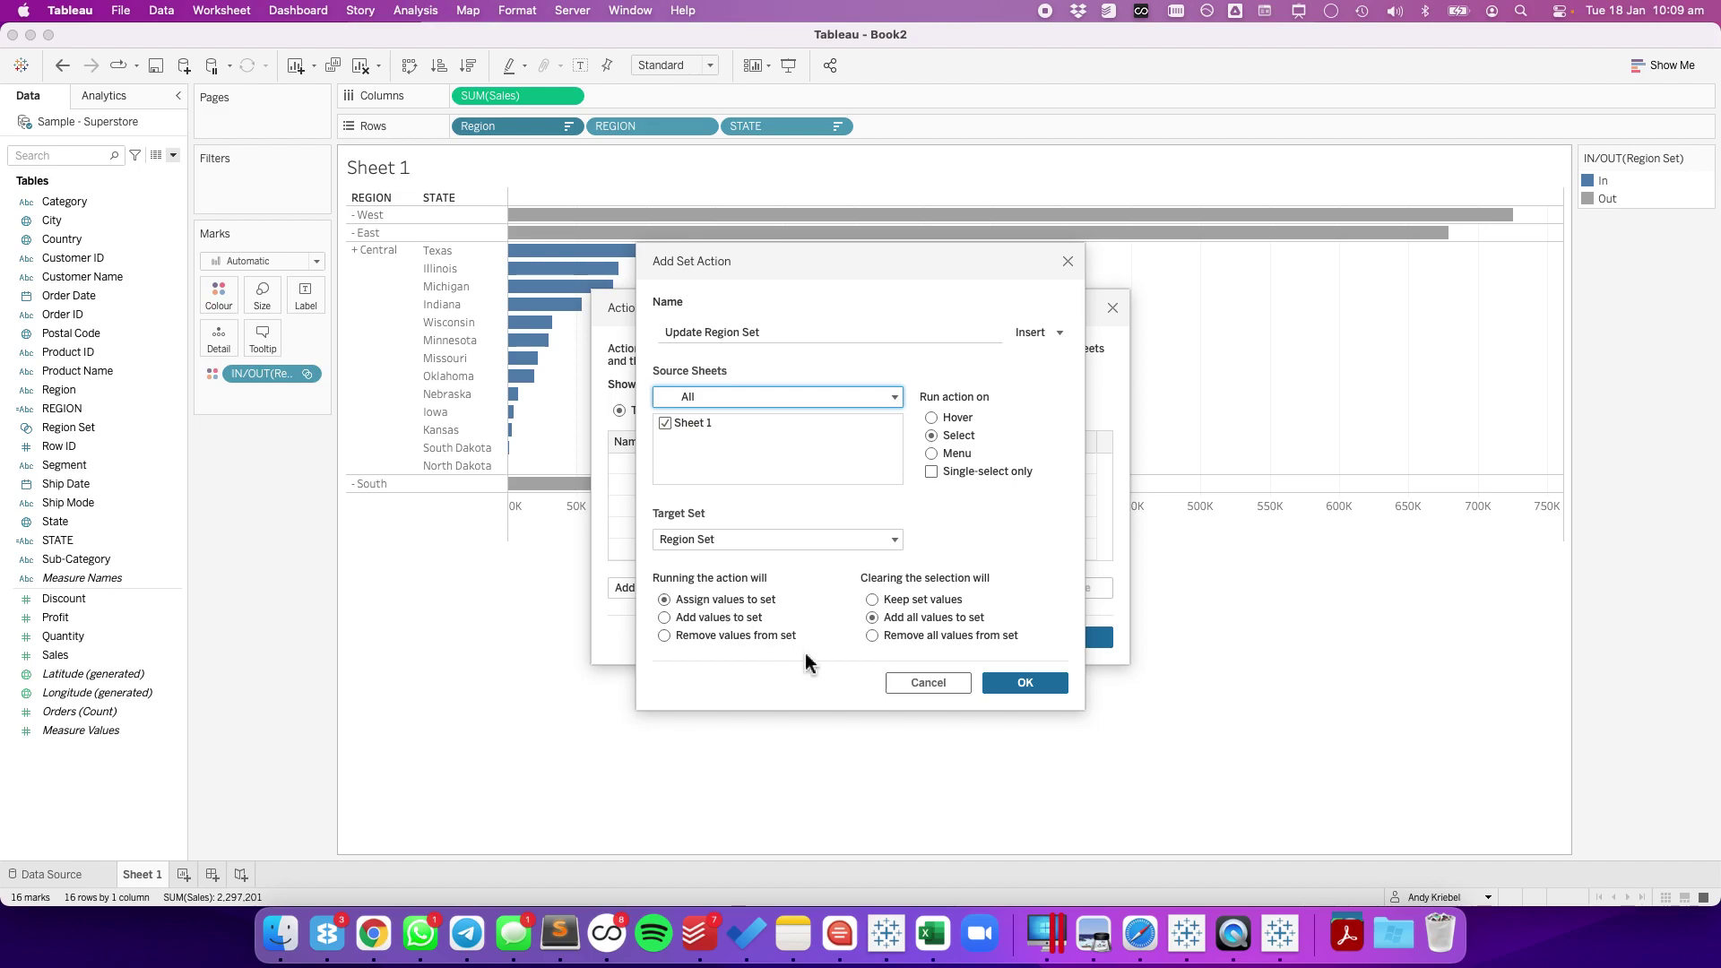
left_click(872, 636)
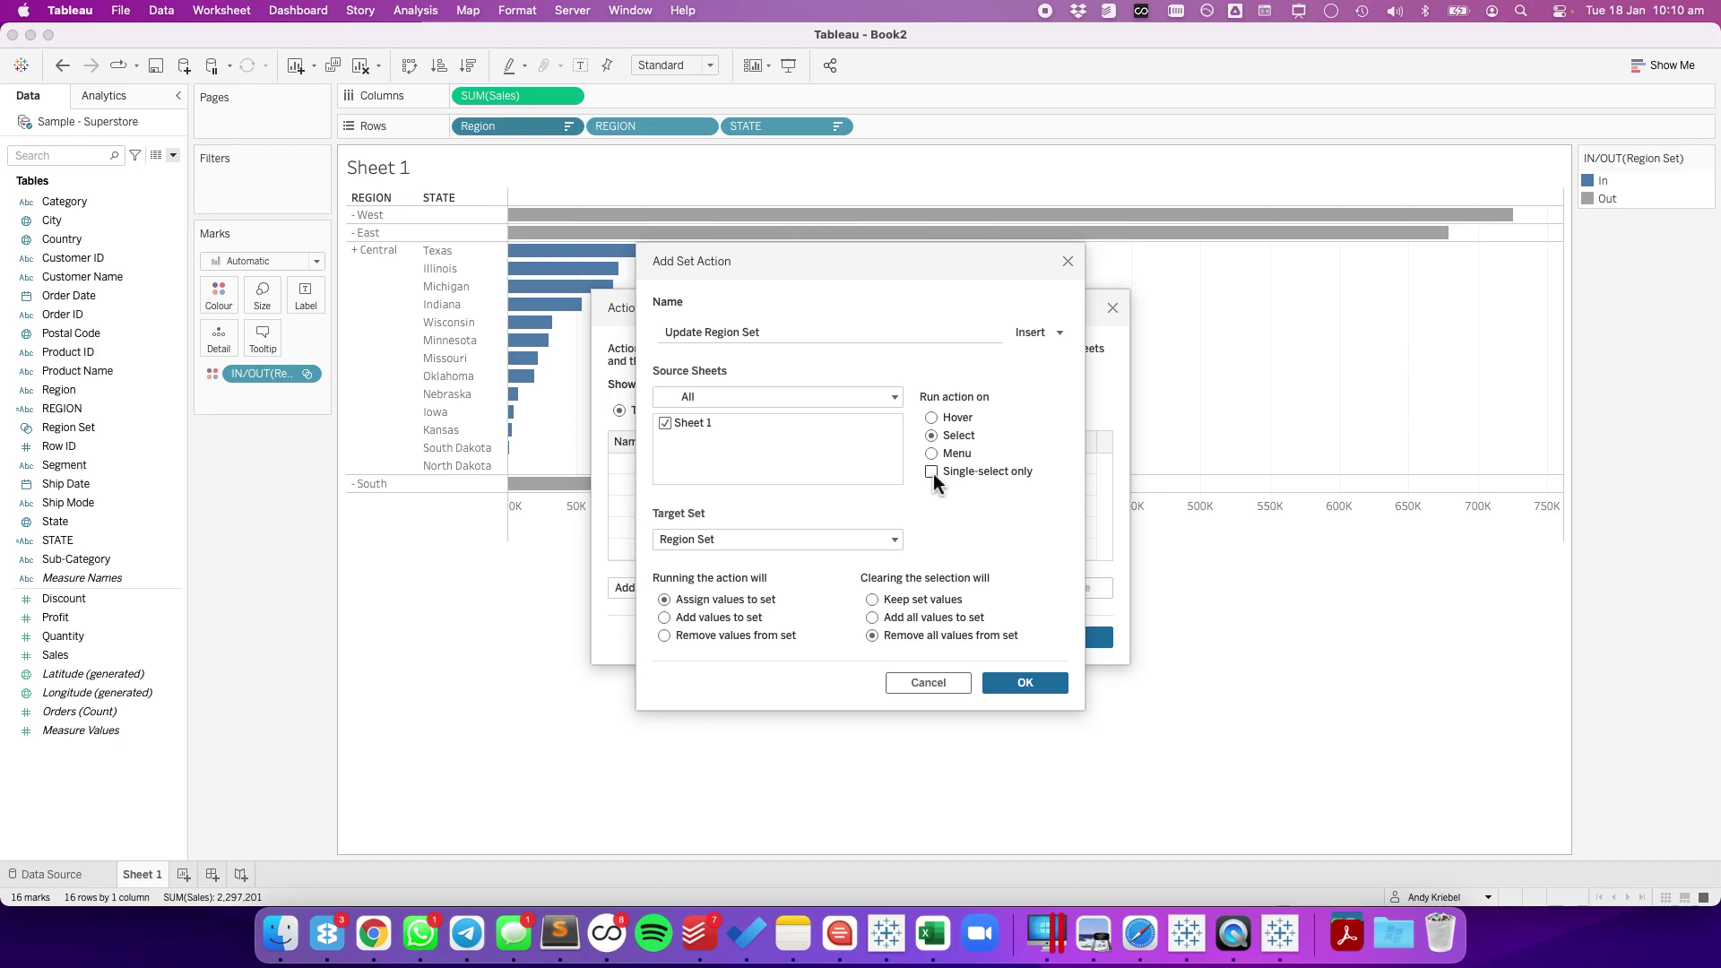
left_click(977, 480)
left_click(1025, 683)
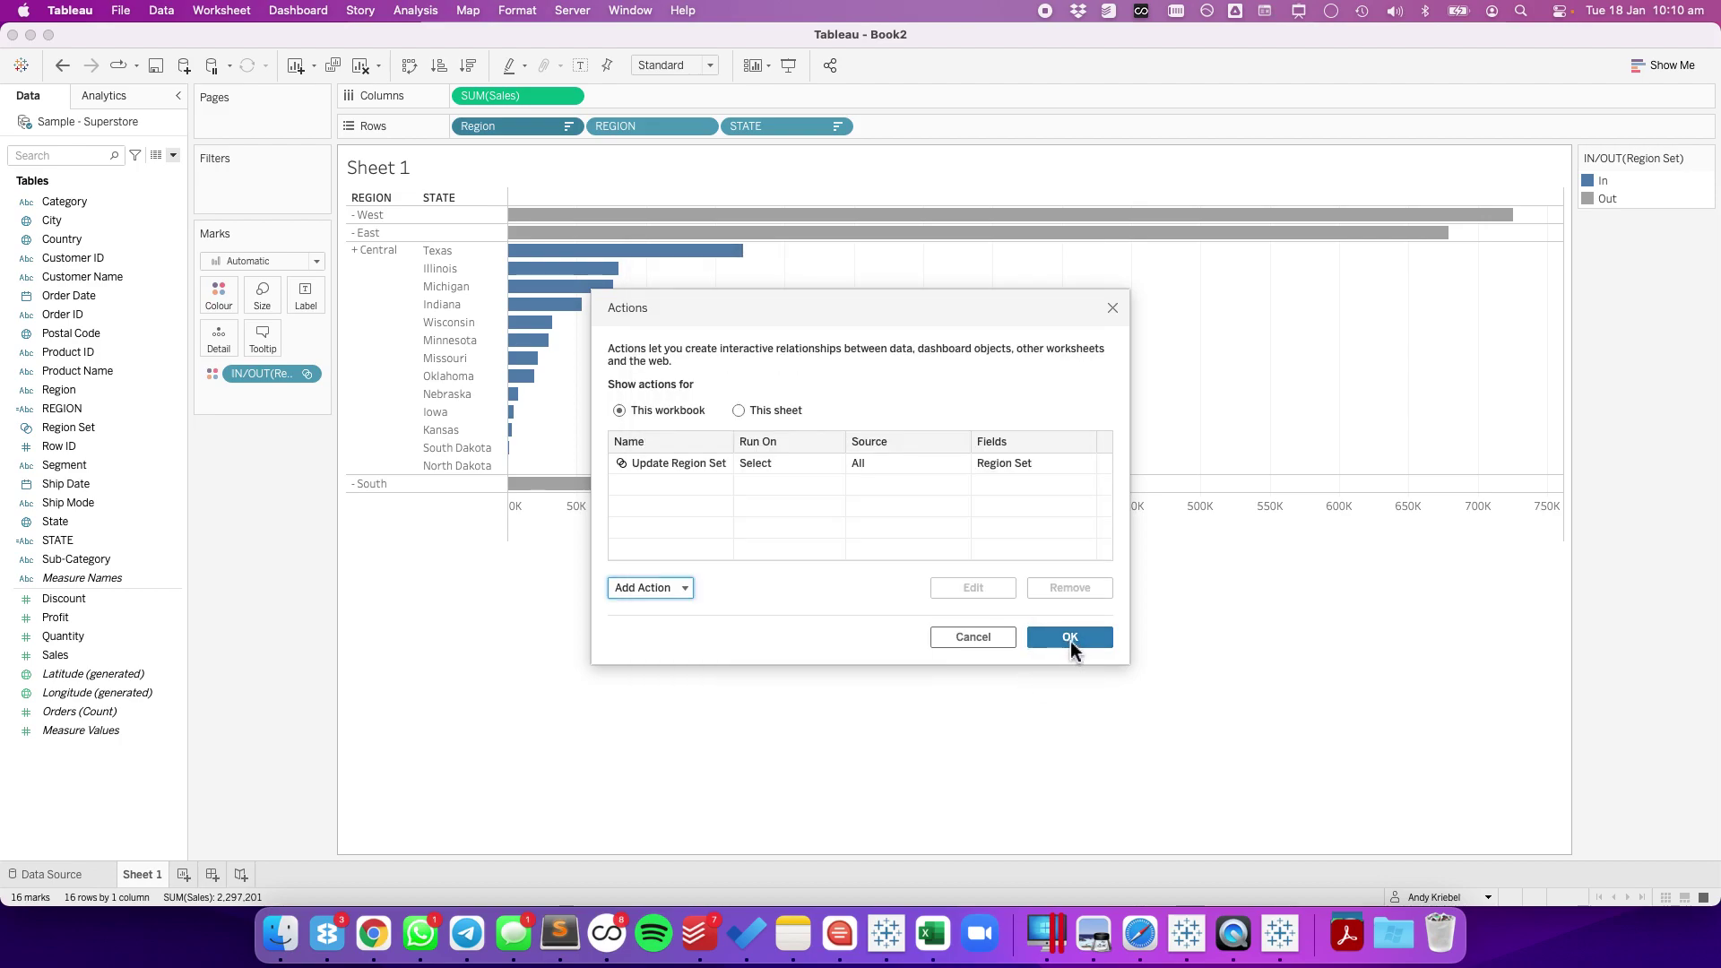
left_click(1070, 642)
Drill into the East, West and South regions, then deselect South to empty Region Set.
left_click(374, 233)
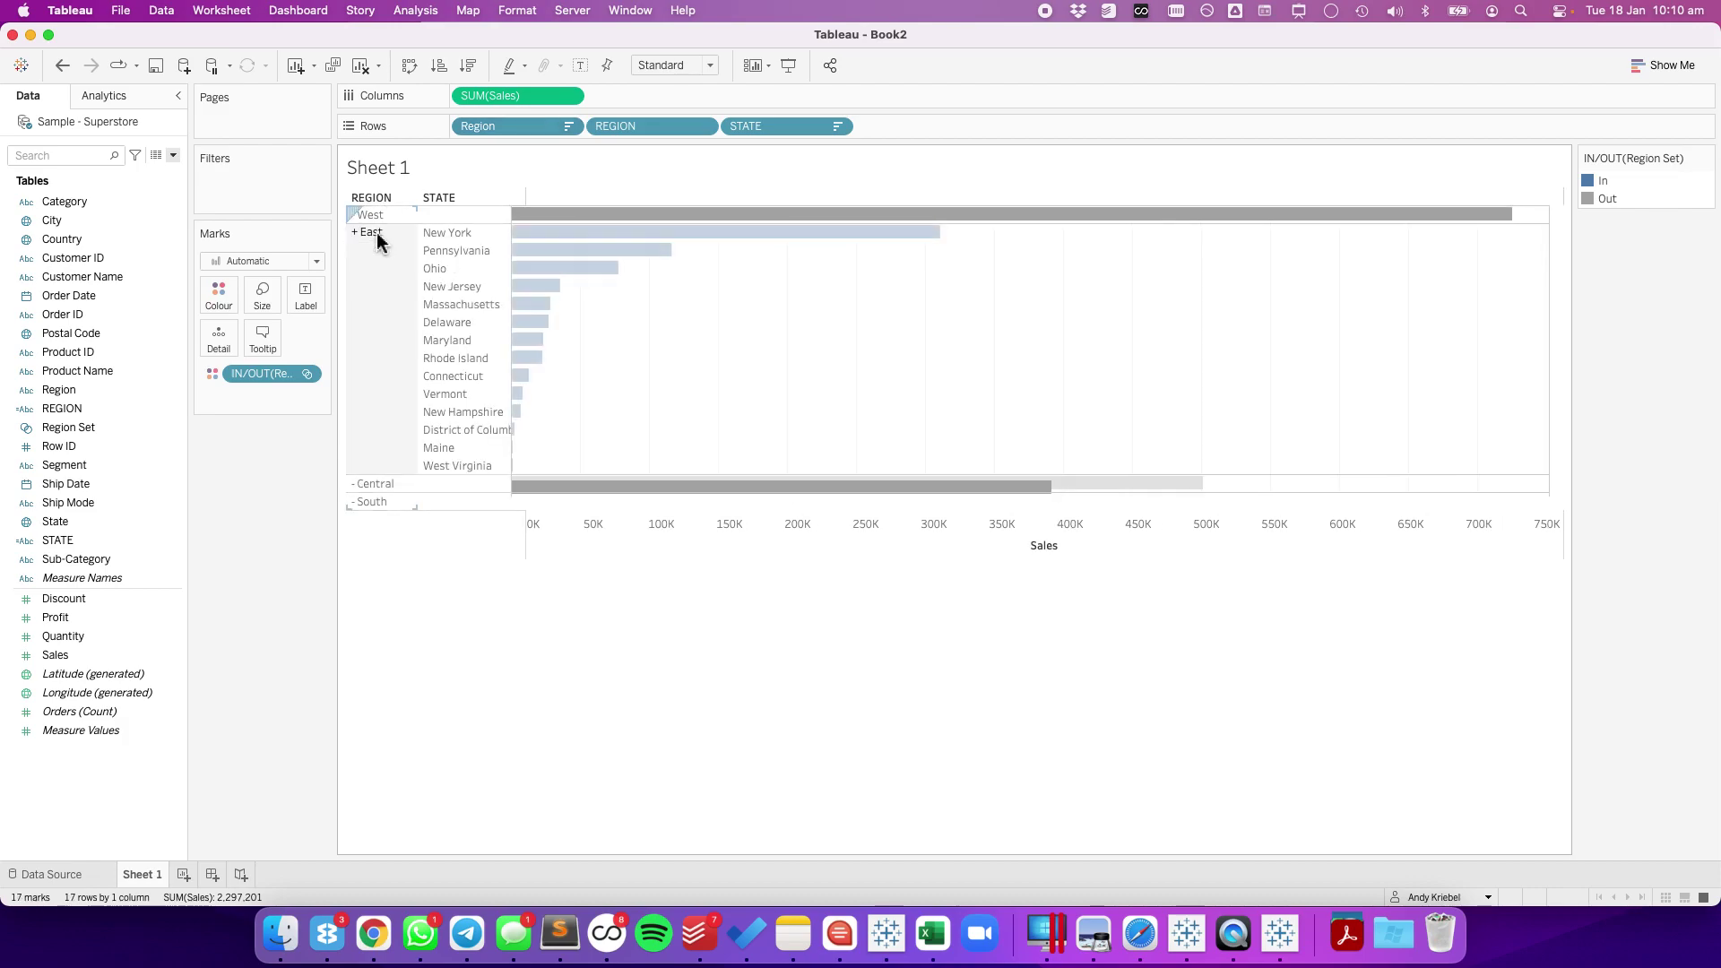
left_click(377, 220)
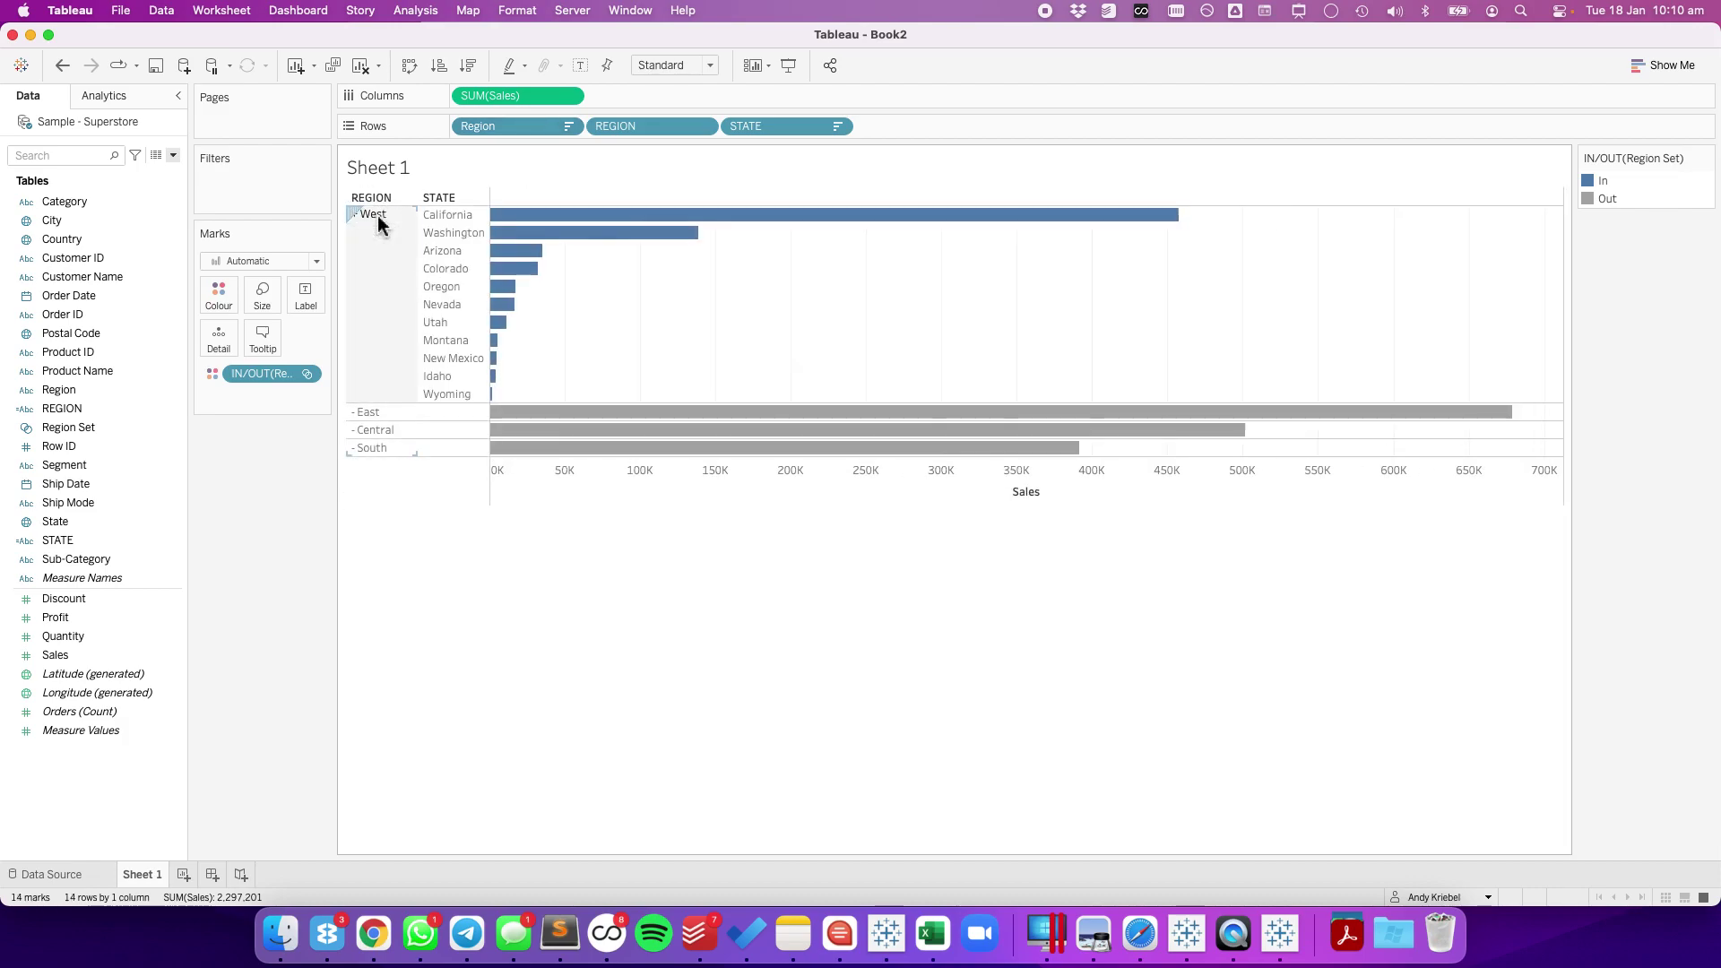
left_click(382, 454)
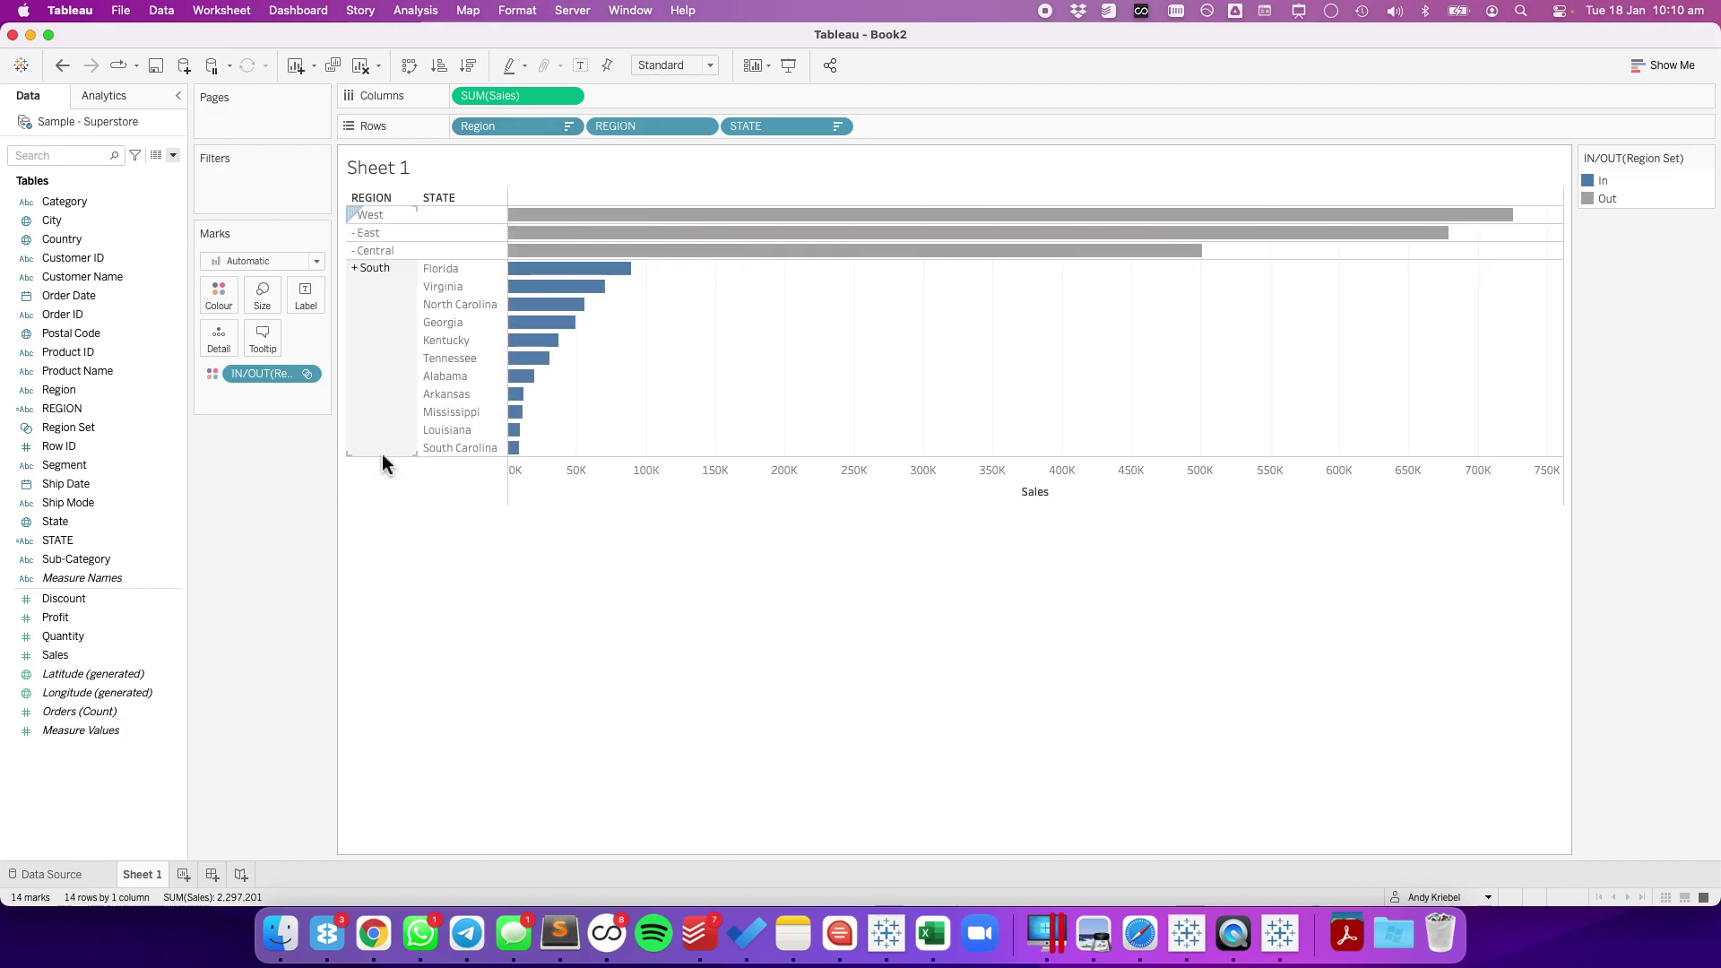
left_click(374, 268)
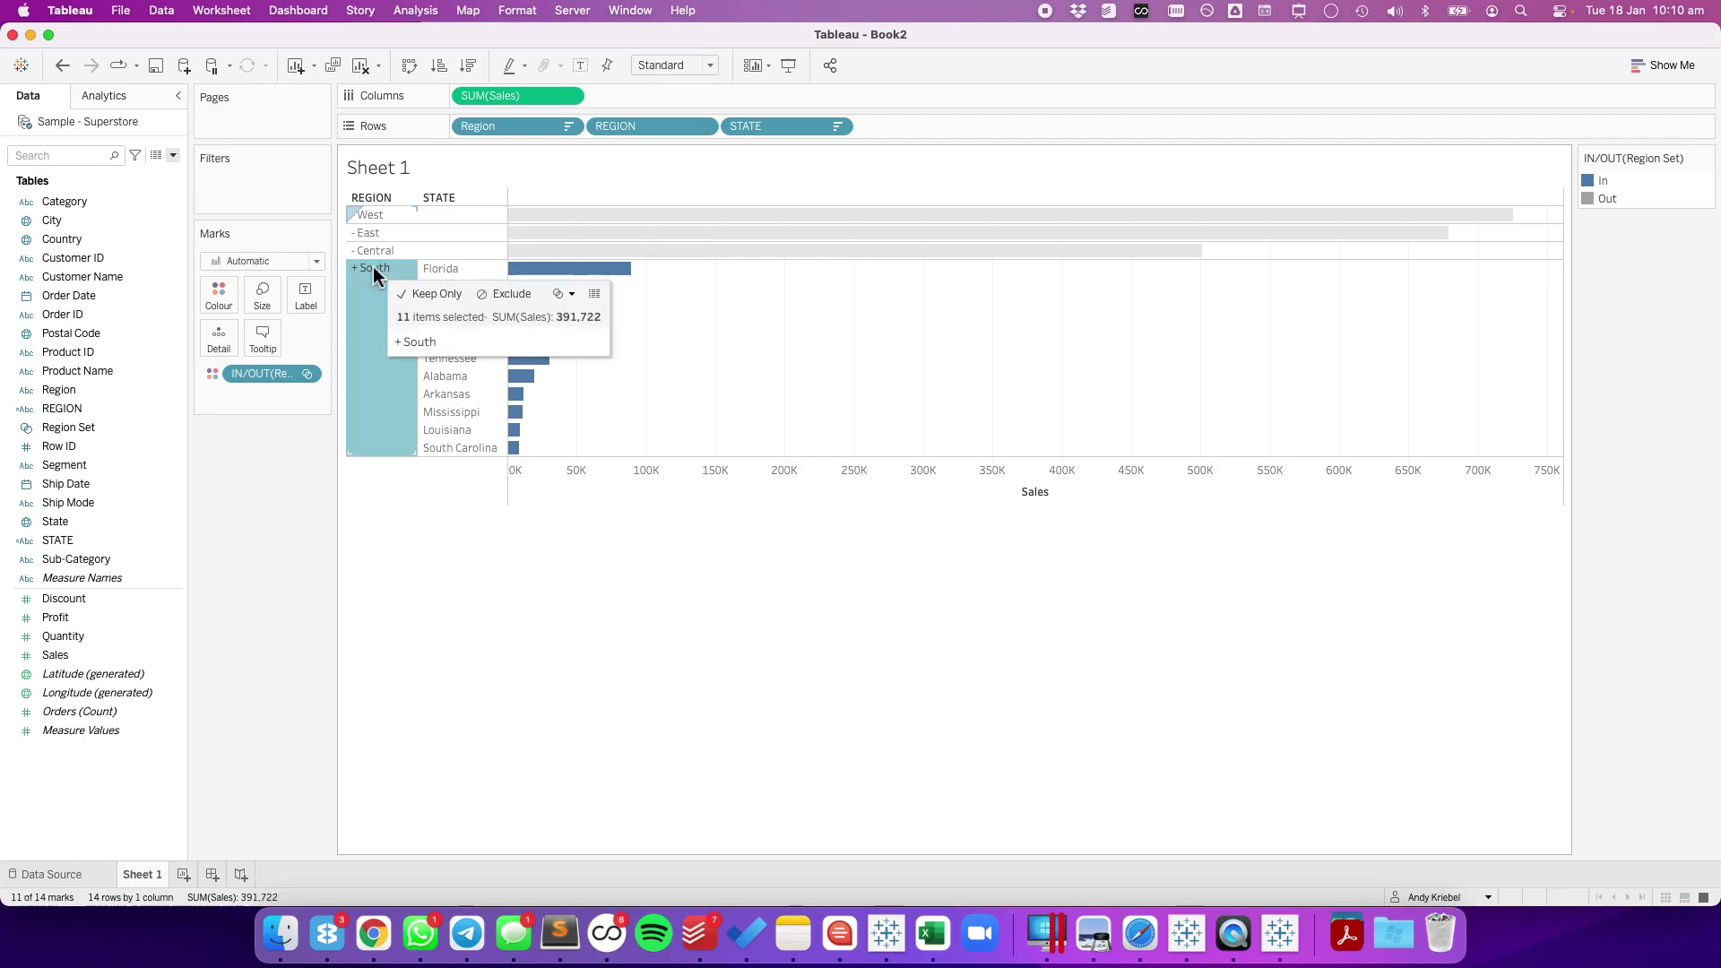
left_click(373, 269)
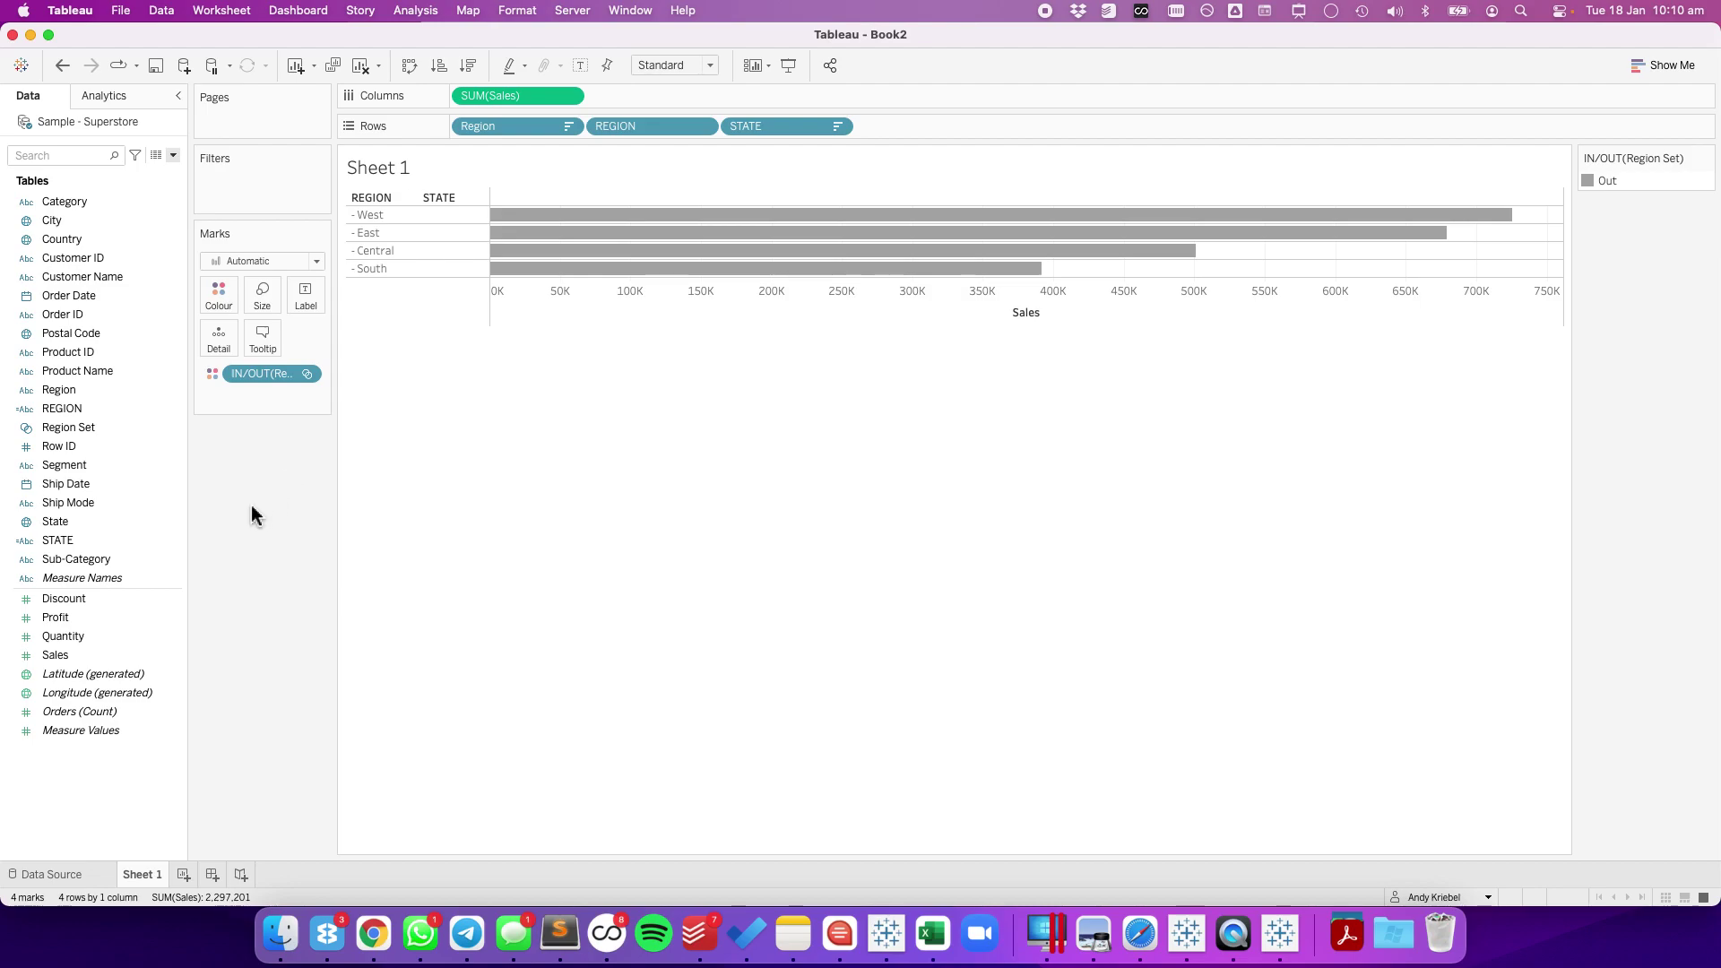
In the REGION calculation, replace the THEN prefix '+' with a filled dot ●.
right_click(72, 408)
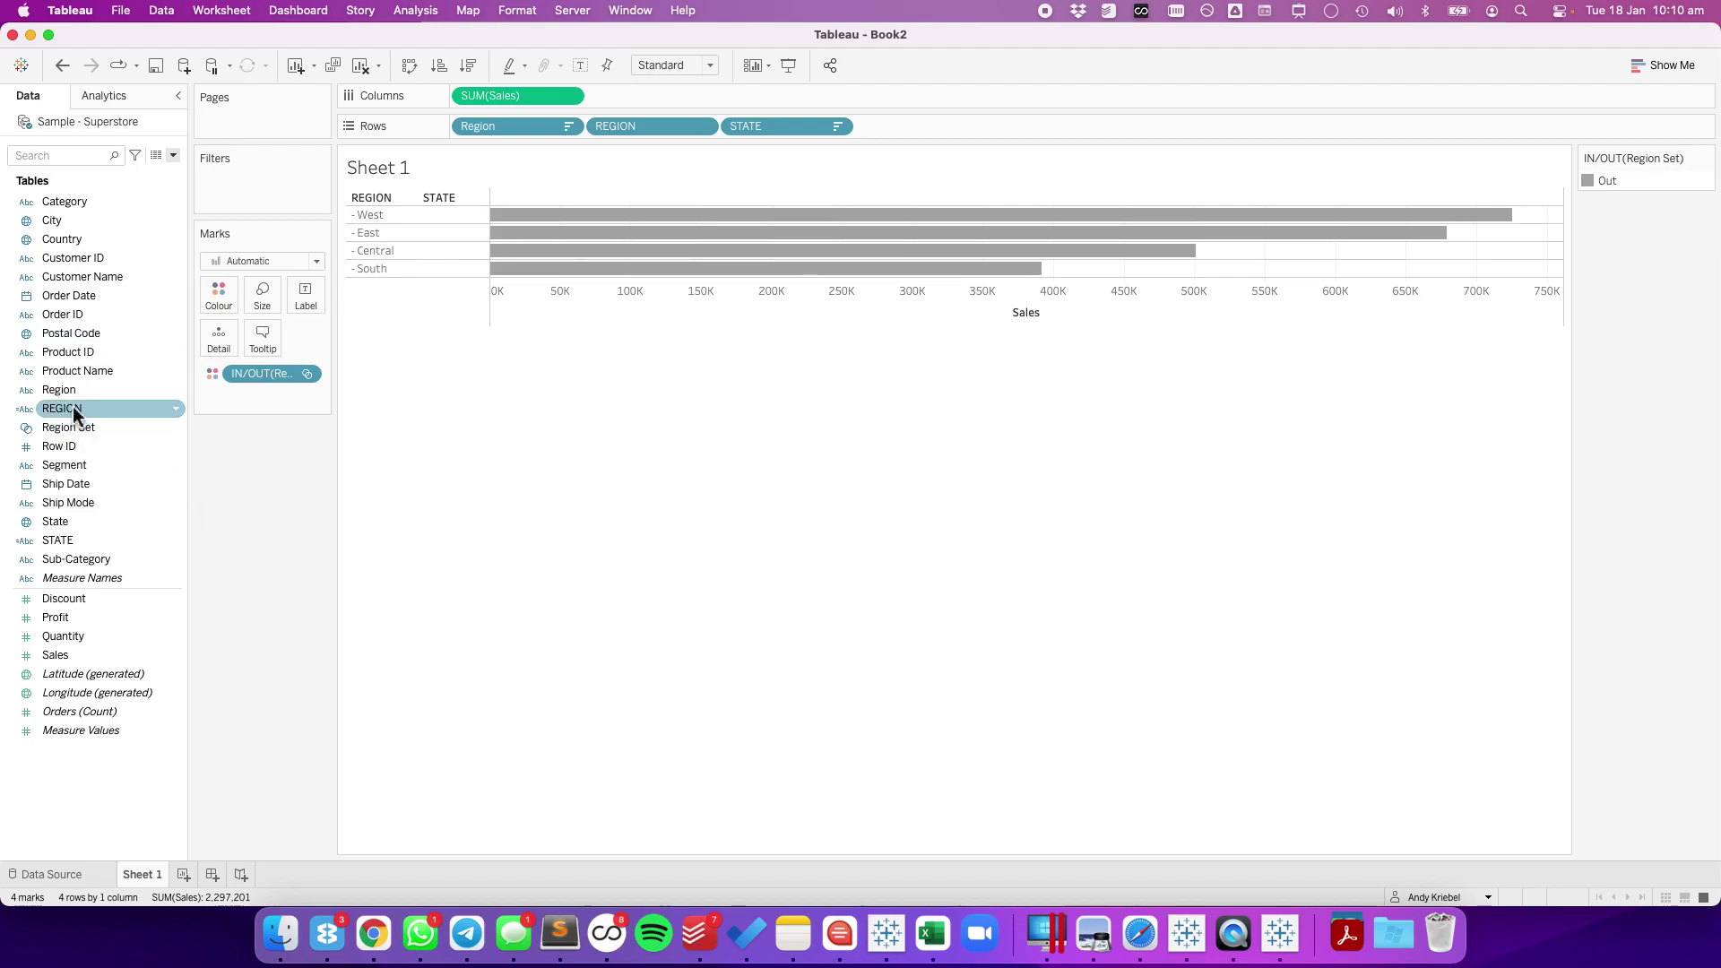
left_click(102, 507)
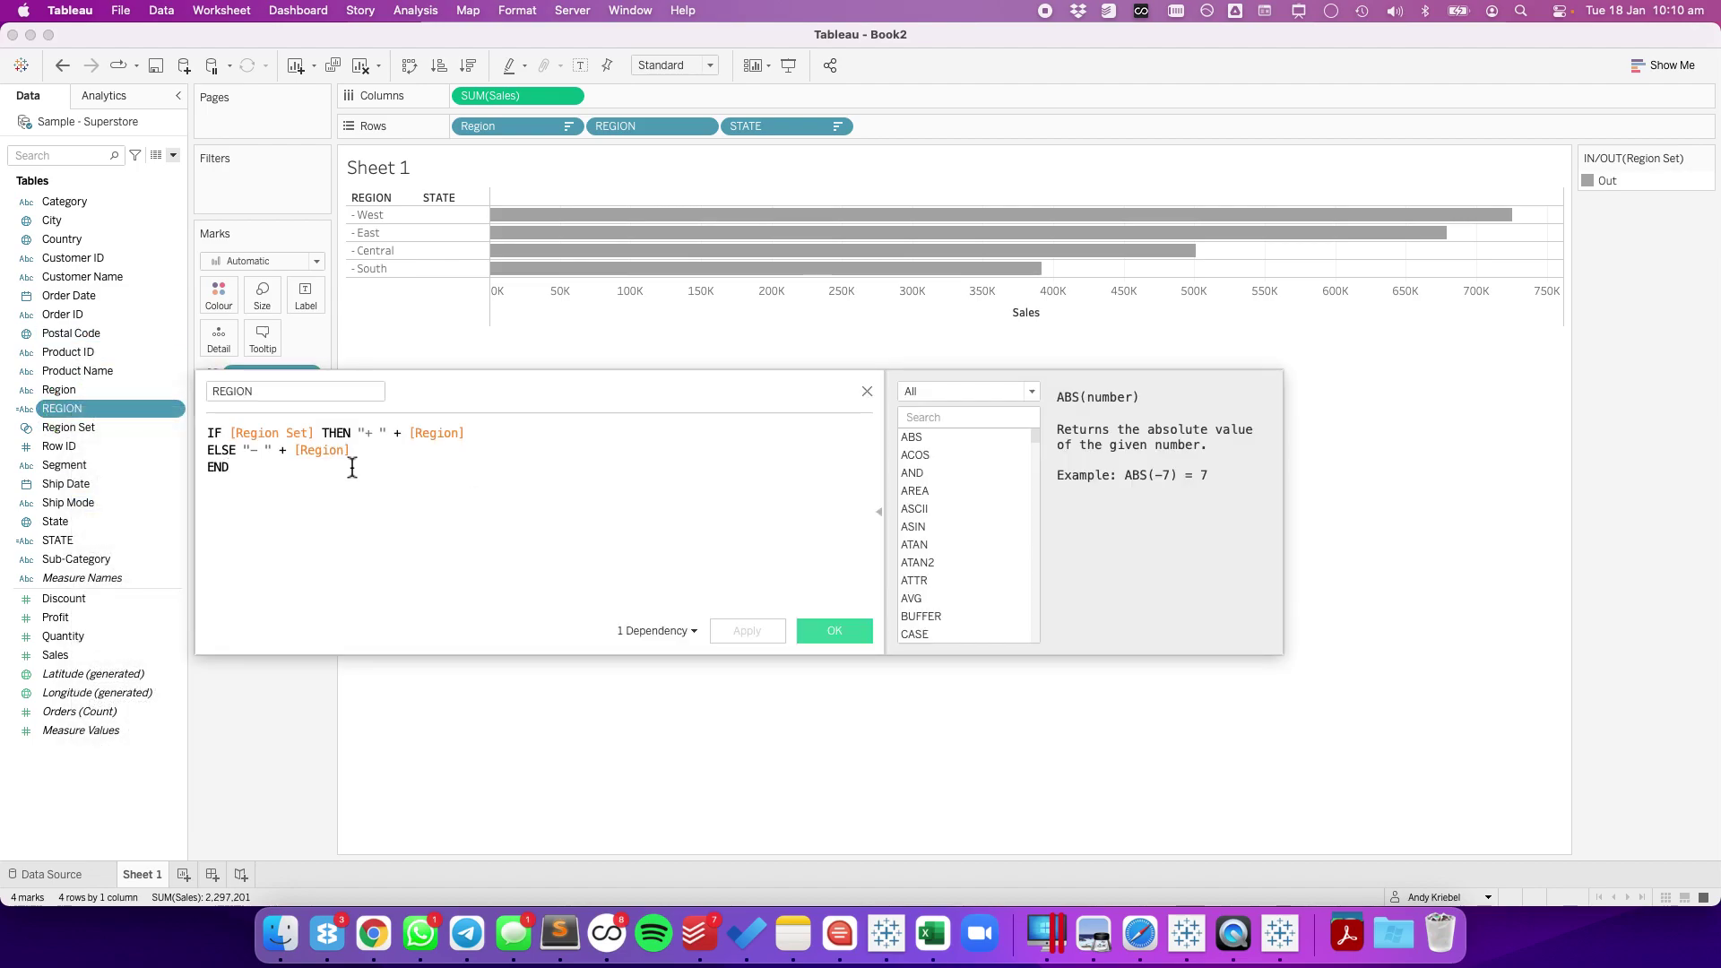
left_click(369, 435)
key("shift+Right")
left_click(1265, 12)
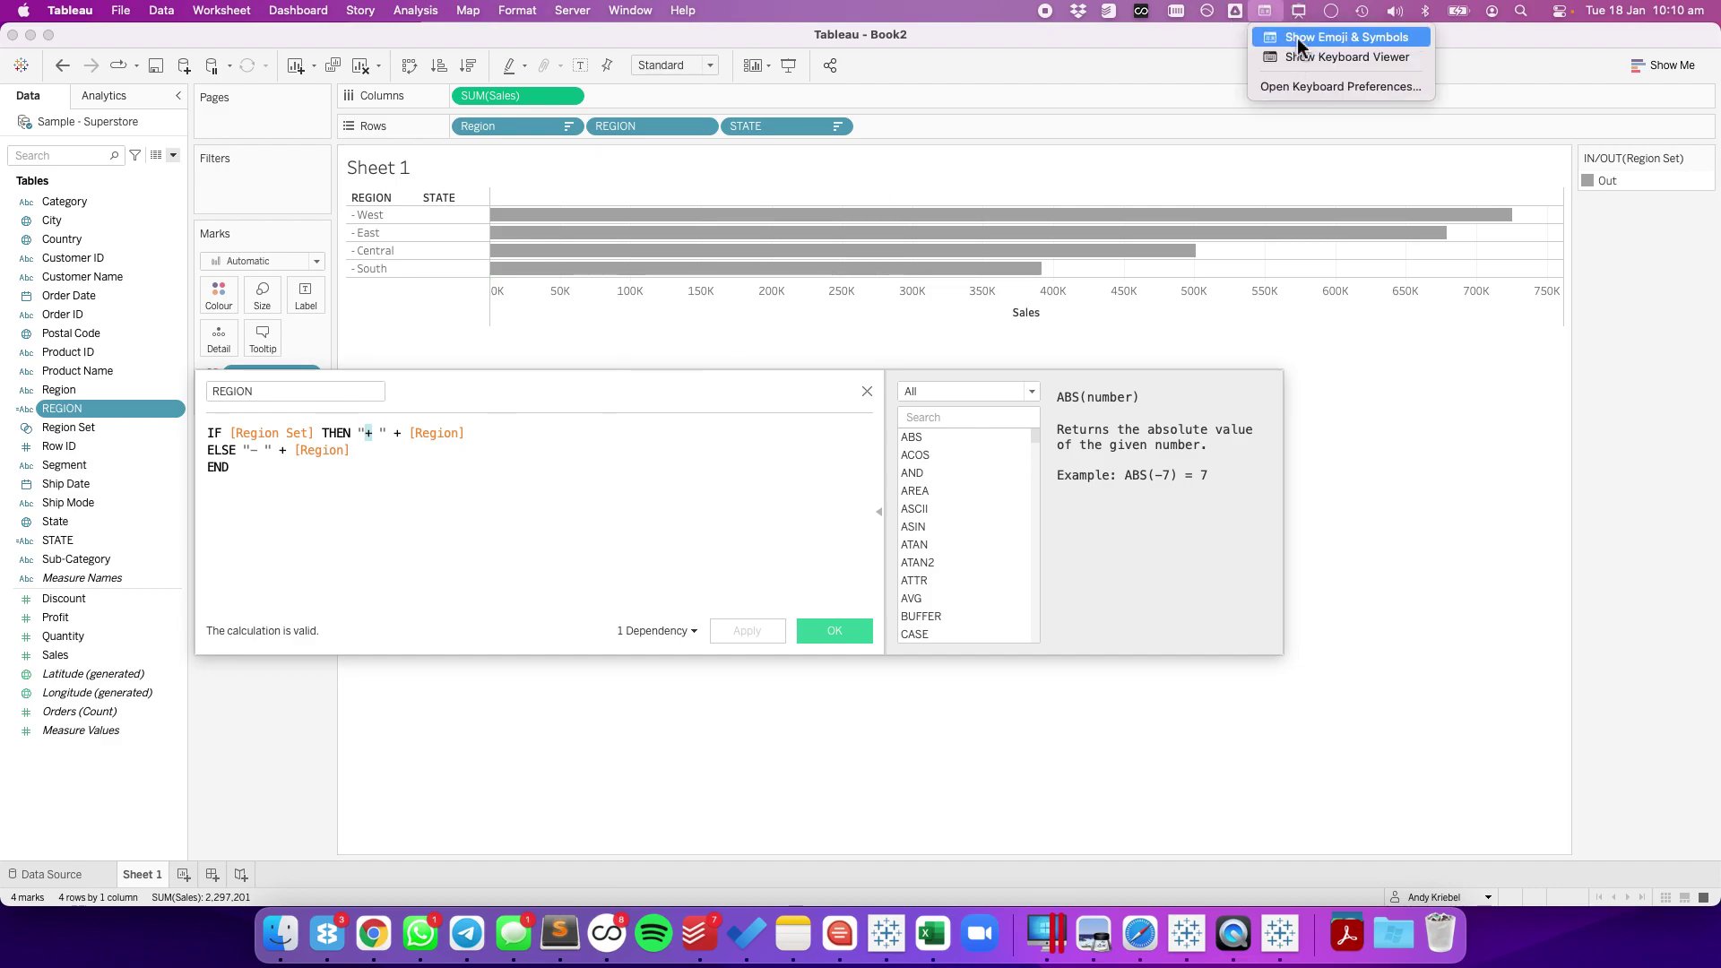
left_click(1327, 37)
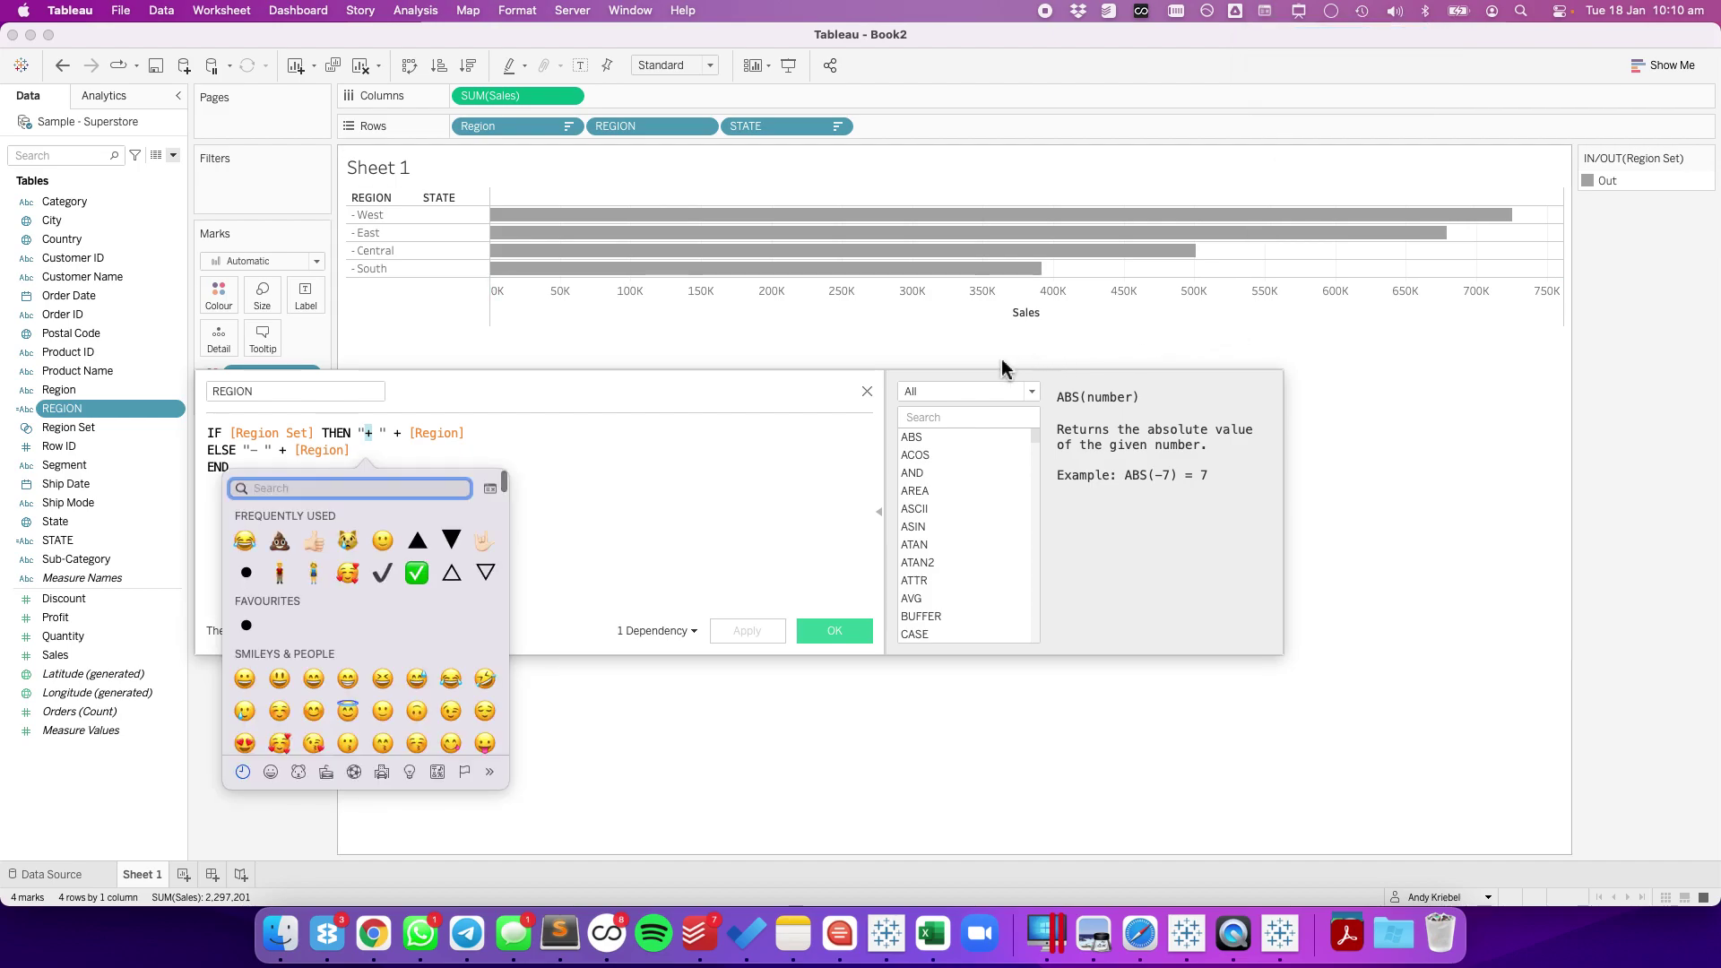
left_click(246, 574)
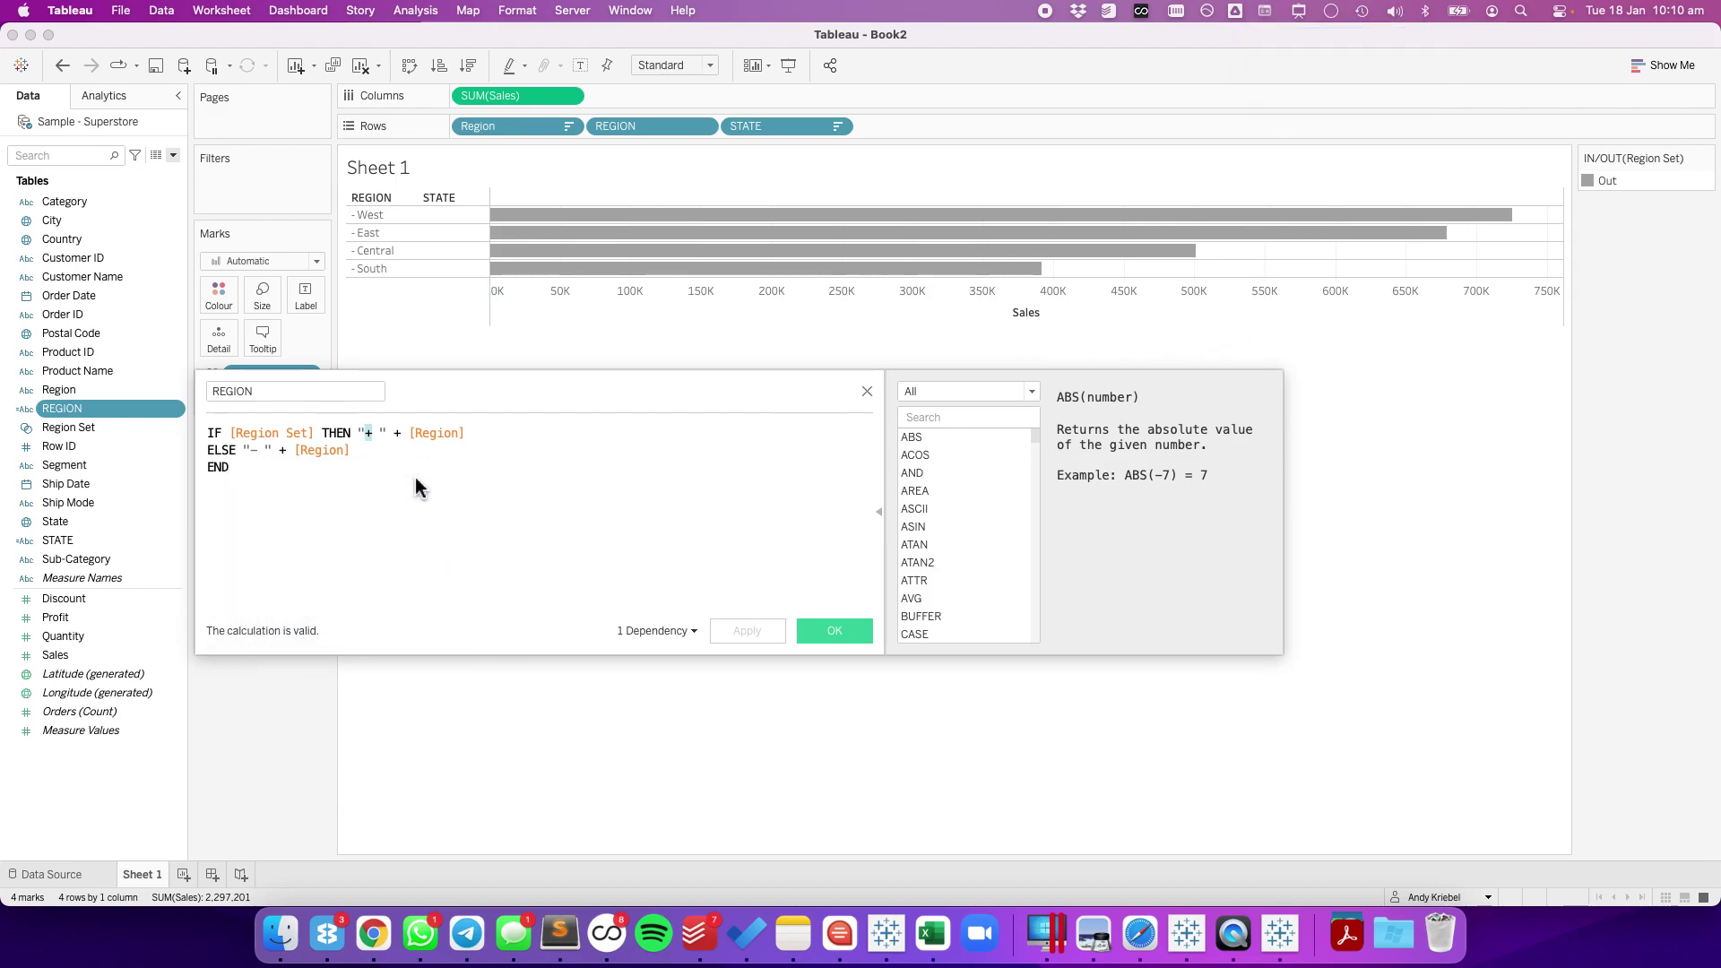
Replace the ELSE prefix '-' with an open circle ◎ and save the REGION calculation.
left_click(257, 450)
key("BackSpace")
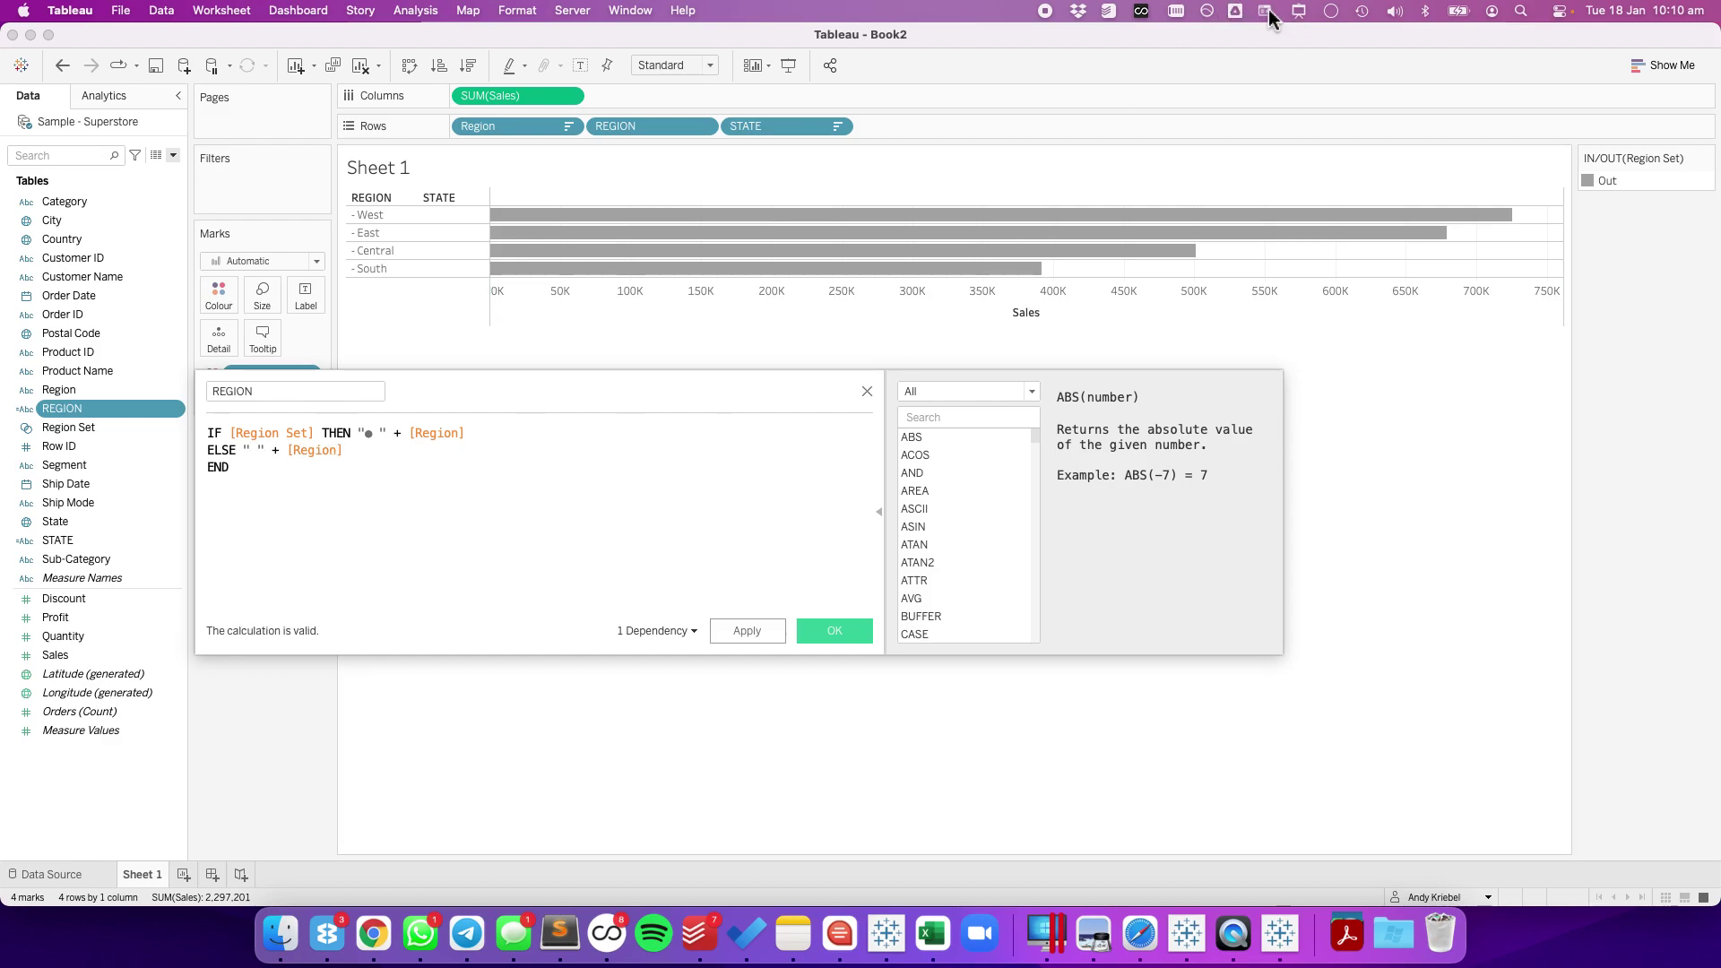
left_click(1265, 10)
left_click(1293, 37)
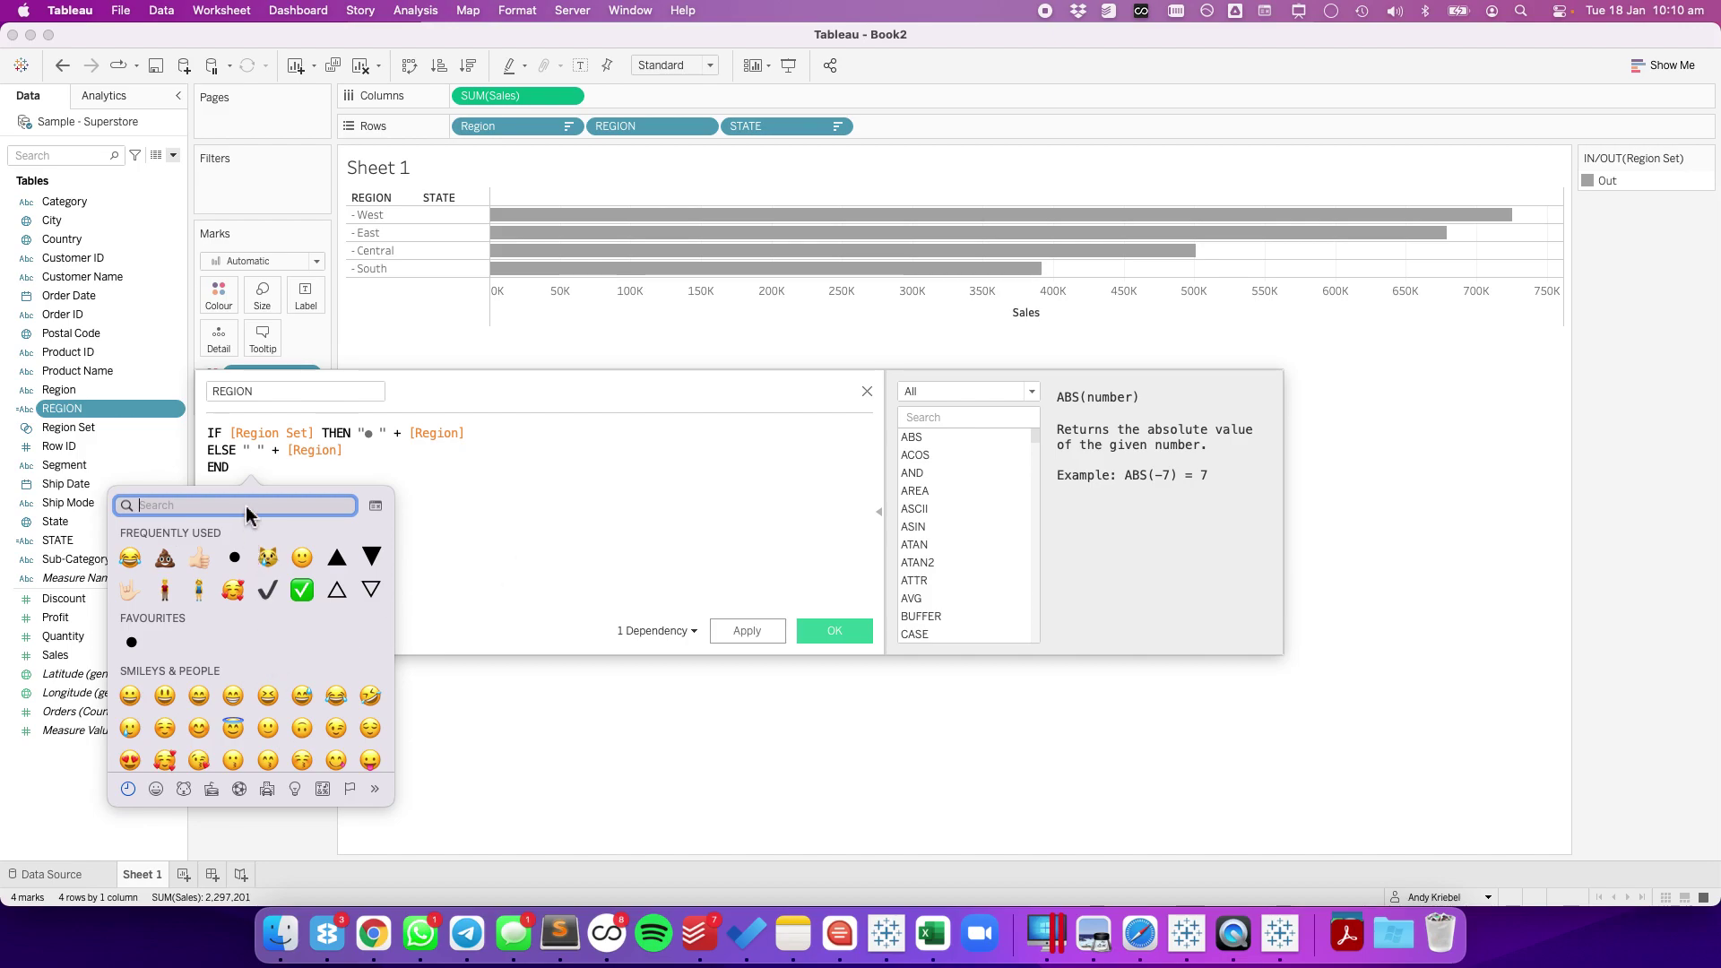
type("circle")
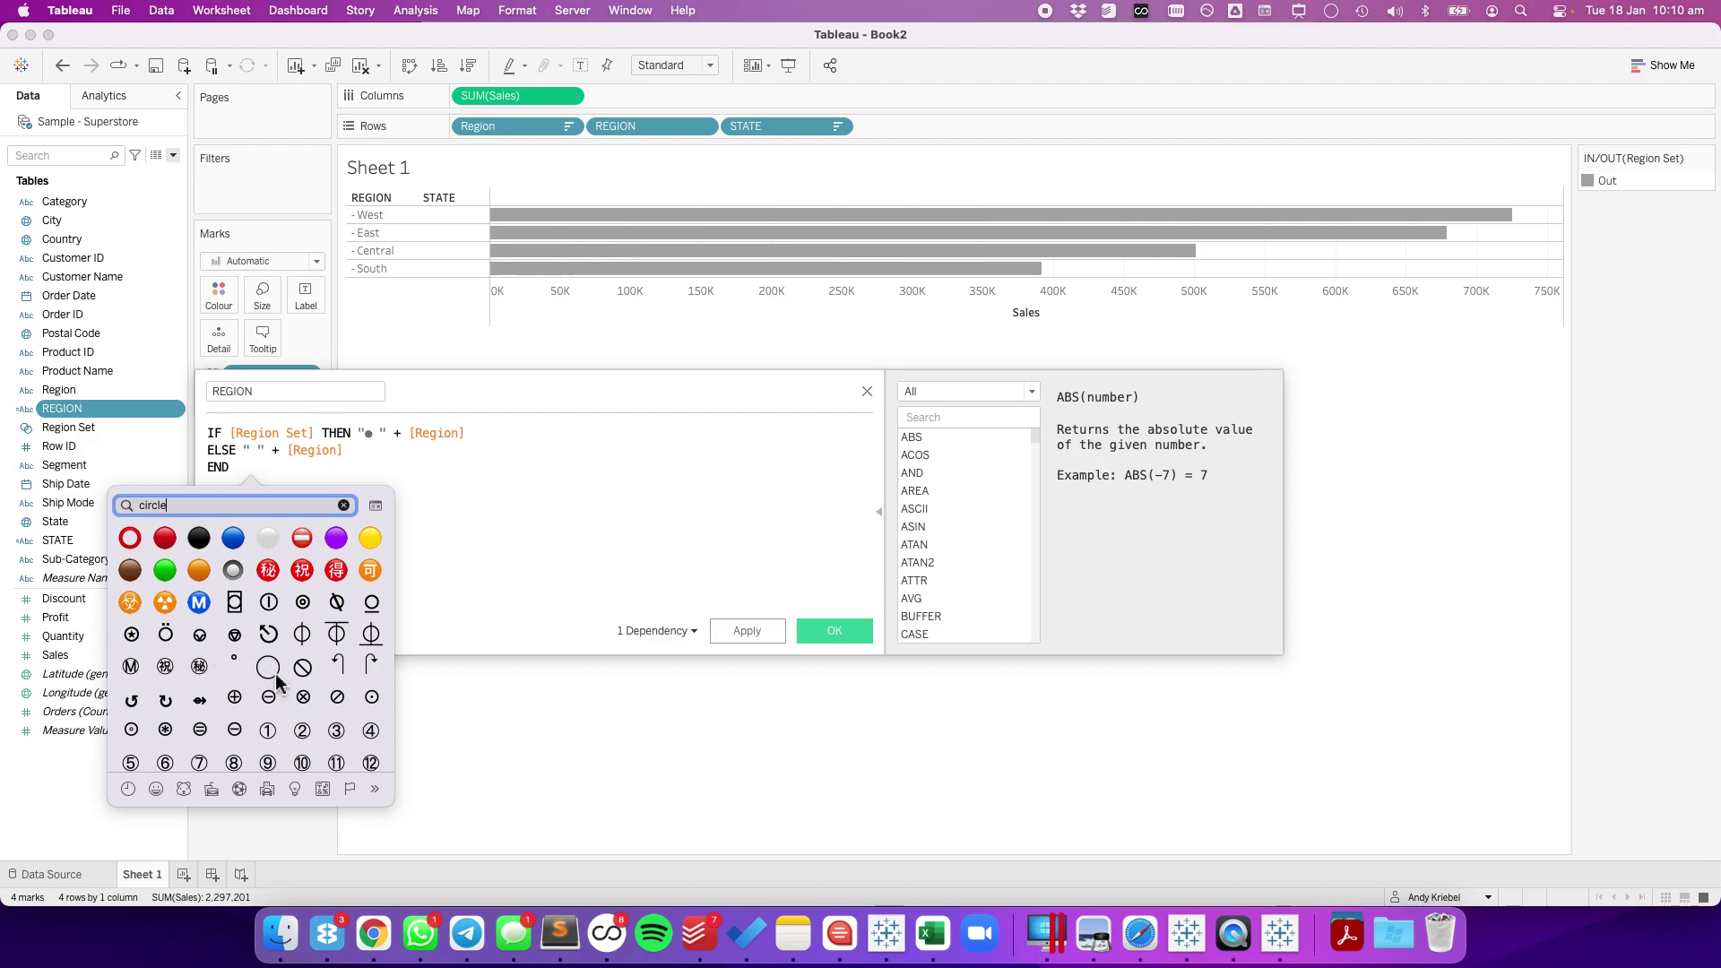
scroll(277, 683, "down", 2)
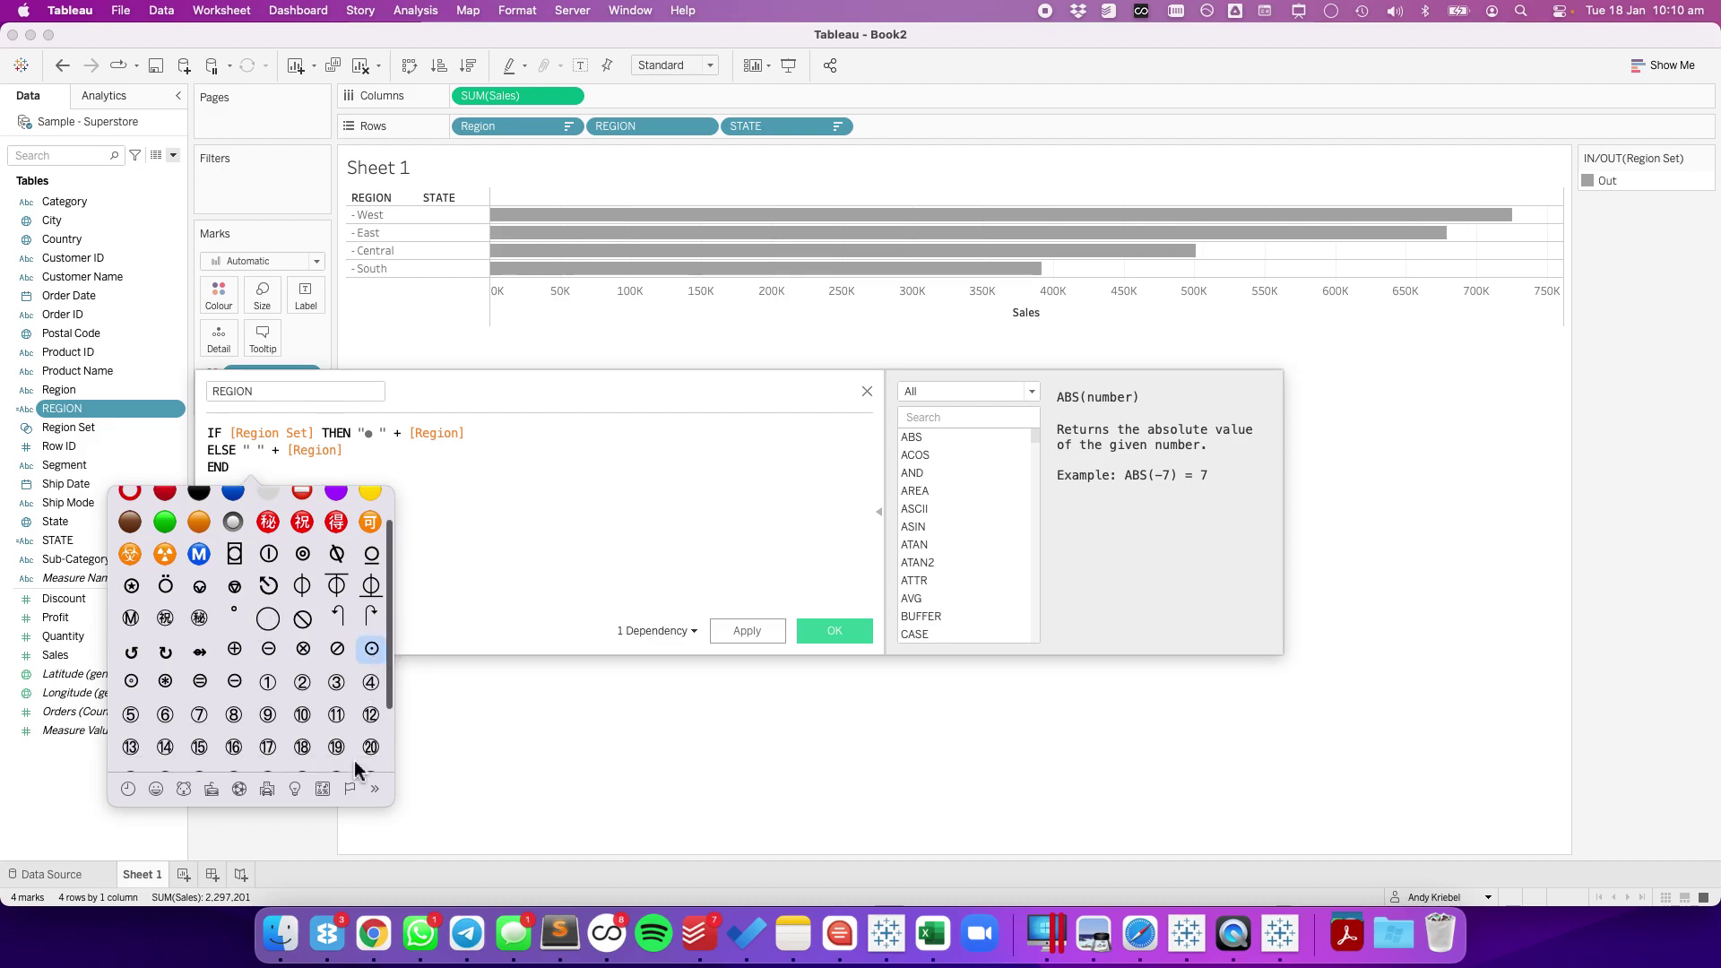
key("Escape")
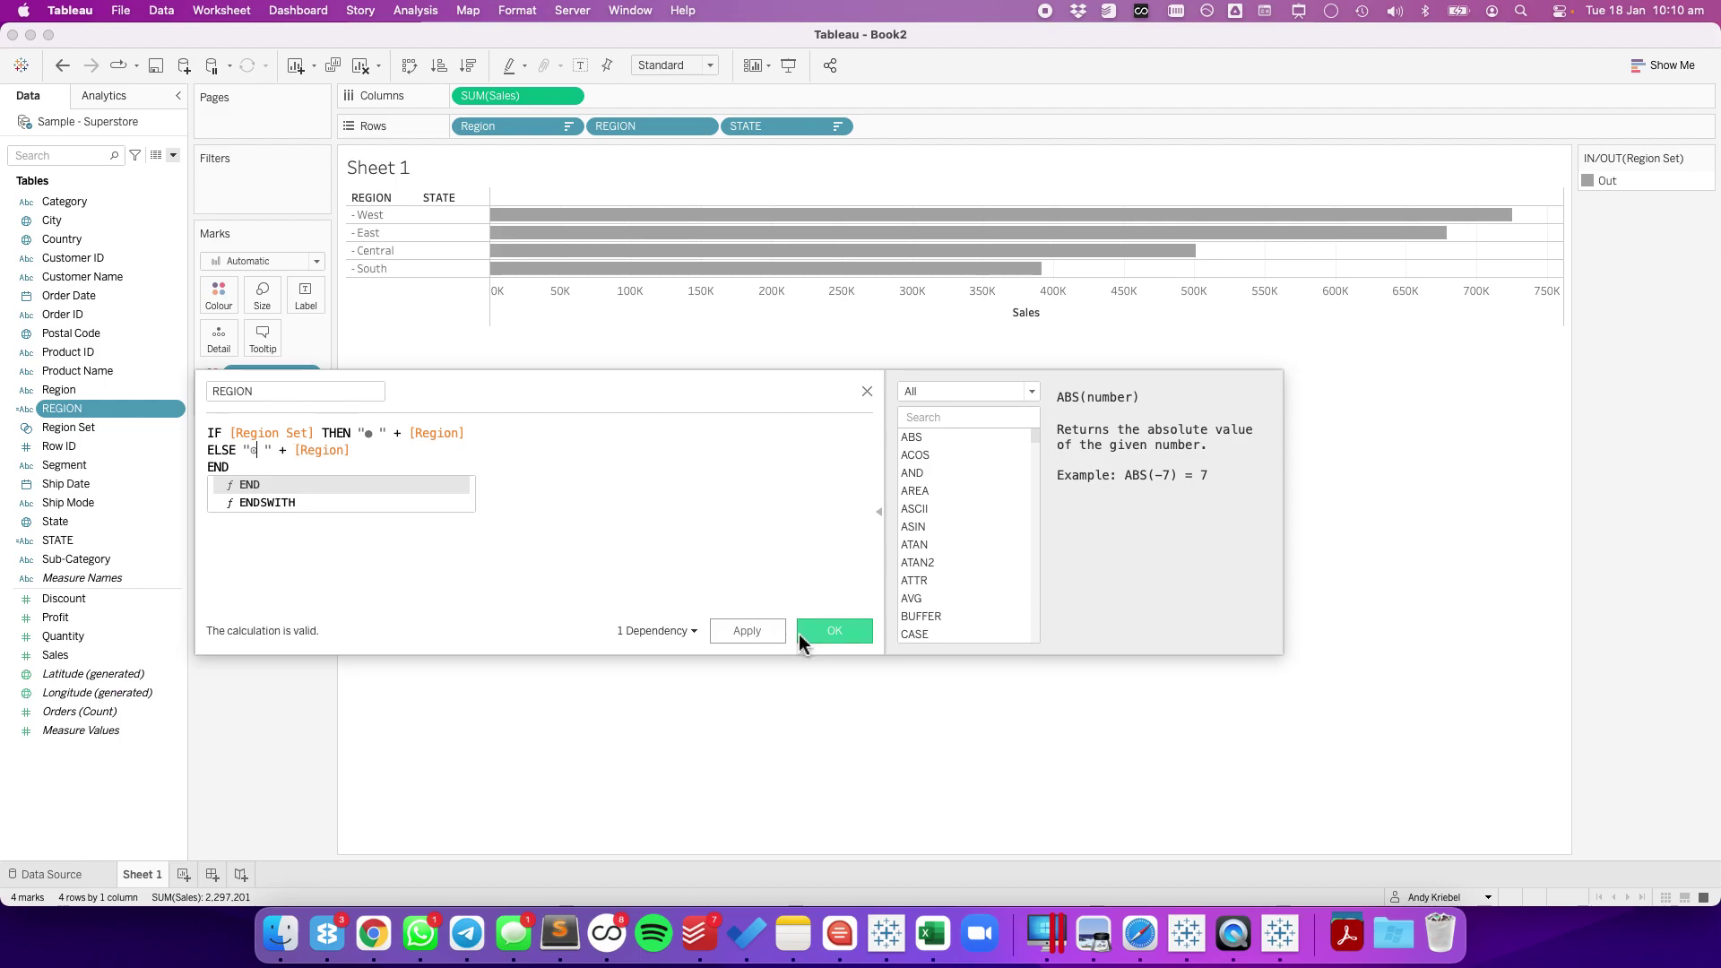
left_click(798, 633)
left_click(798, 633)
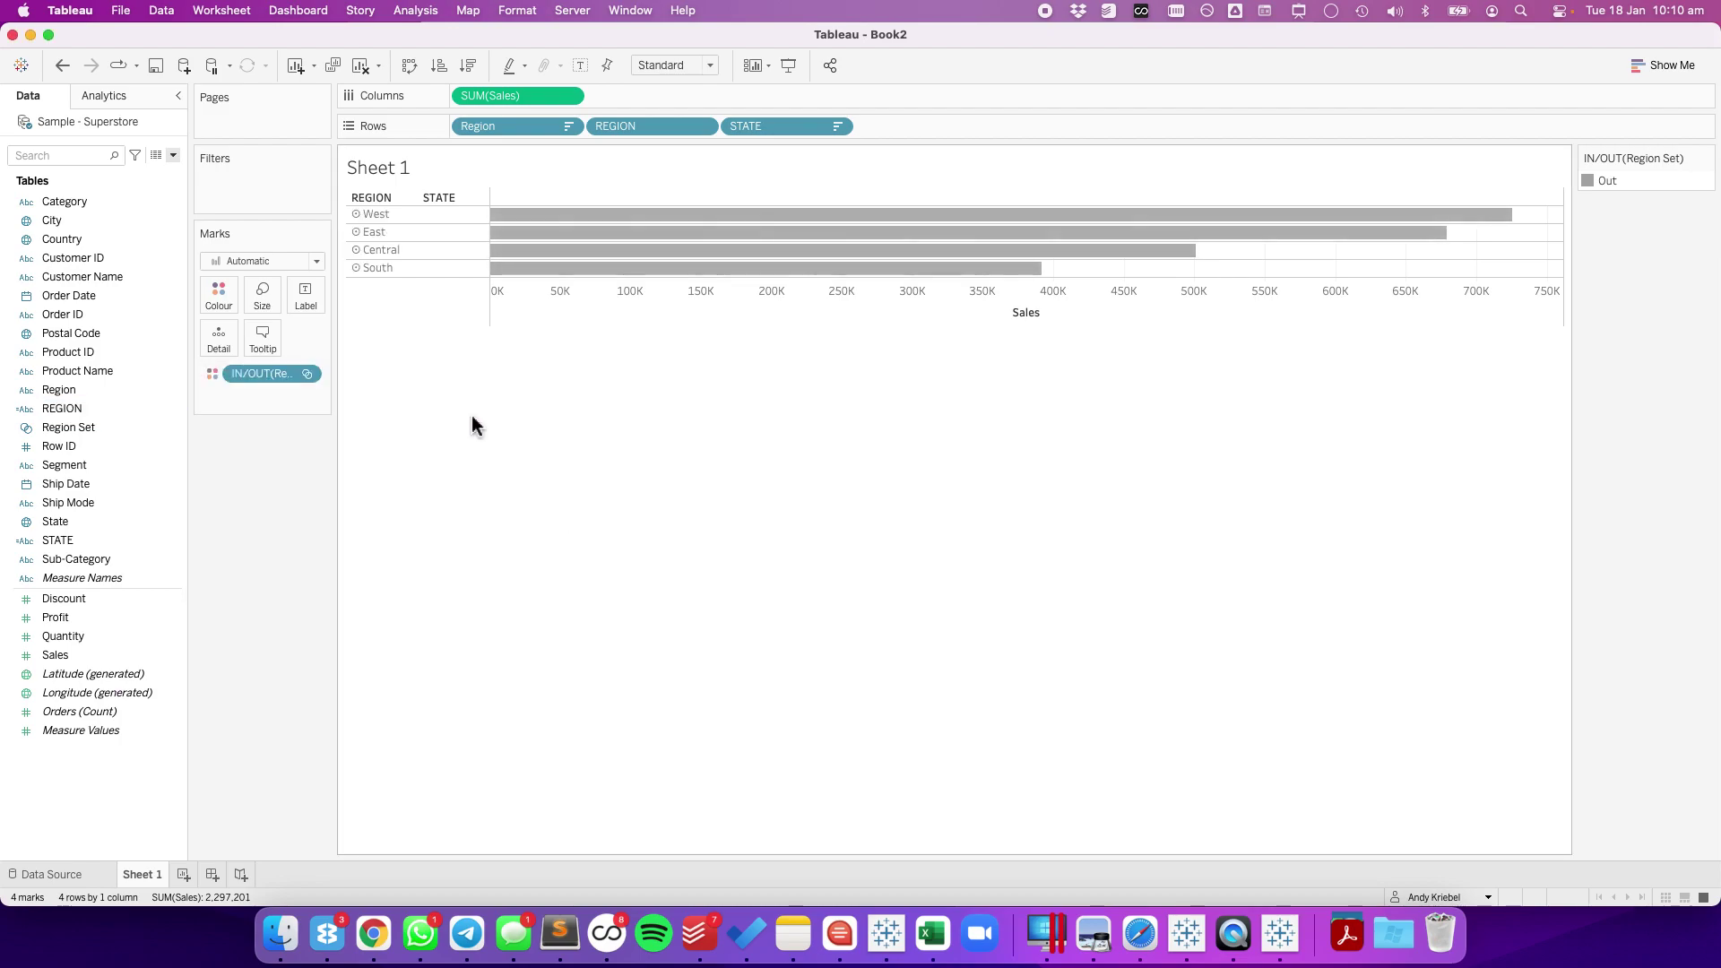
Drill into East, then West, then Central, leaving Central expanded under a filled dot.
left_click(376, 231)
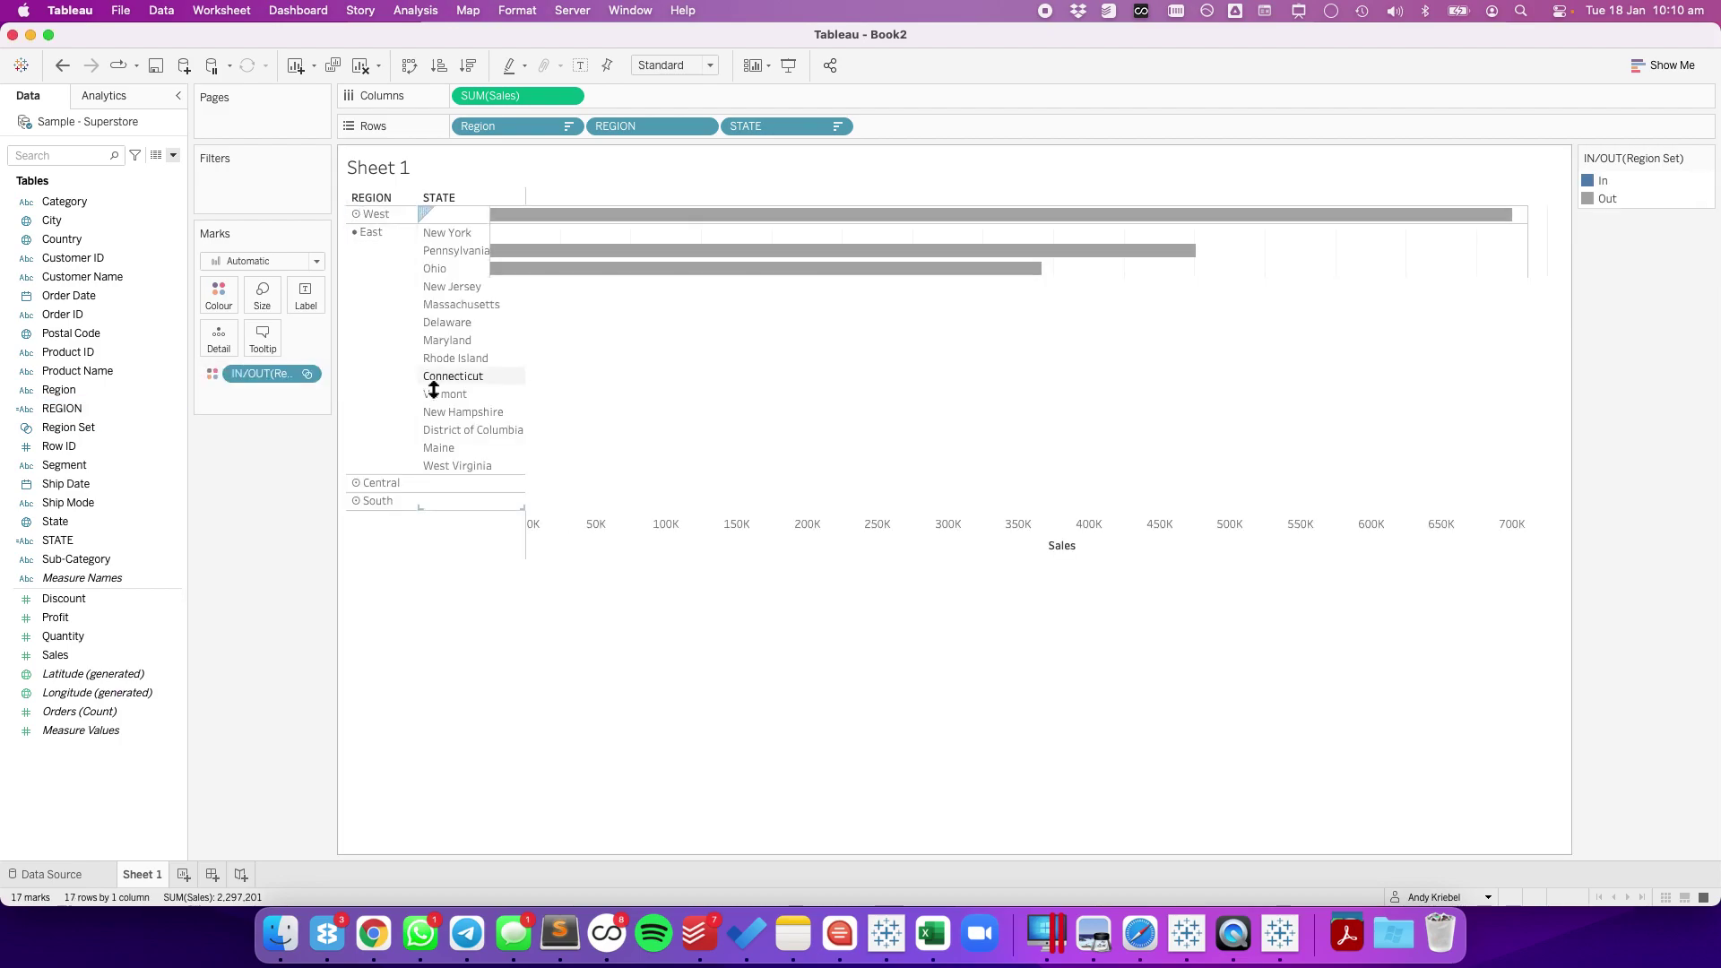
left_click(375, 214)
left_click(380, 429)
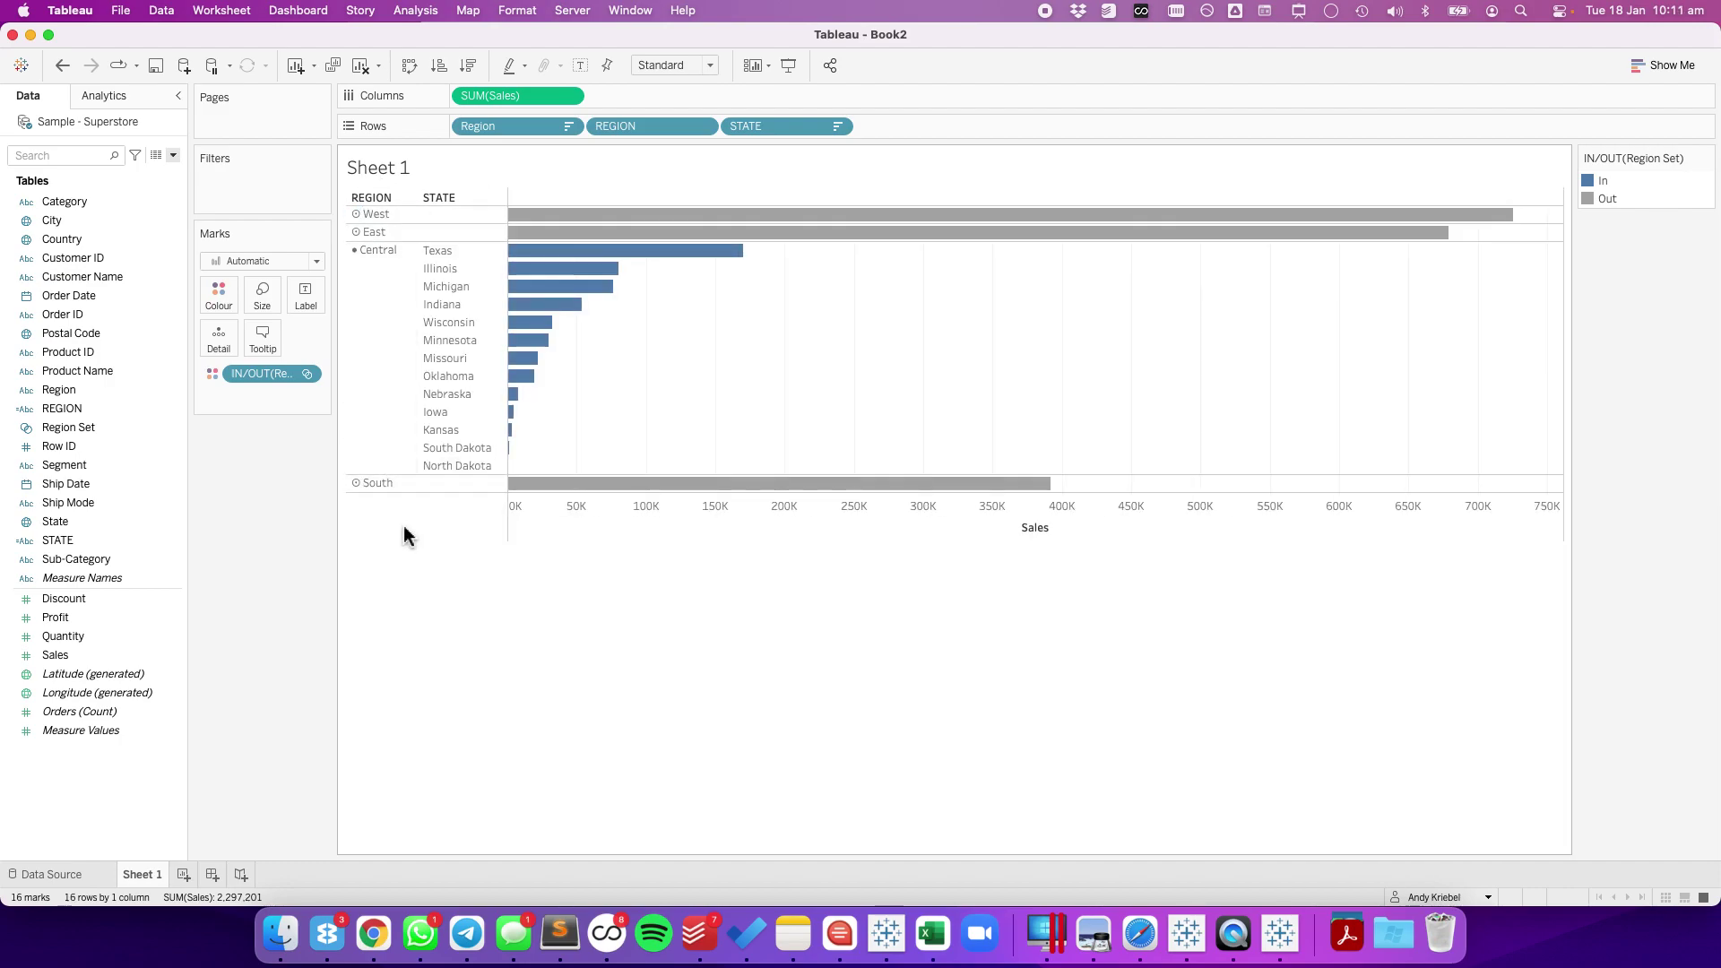